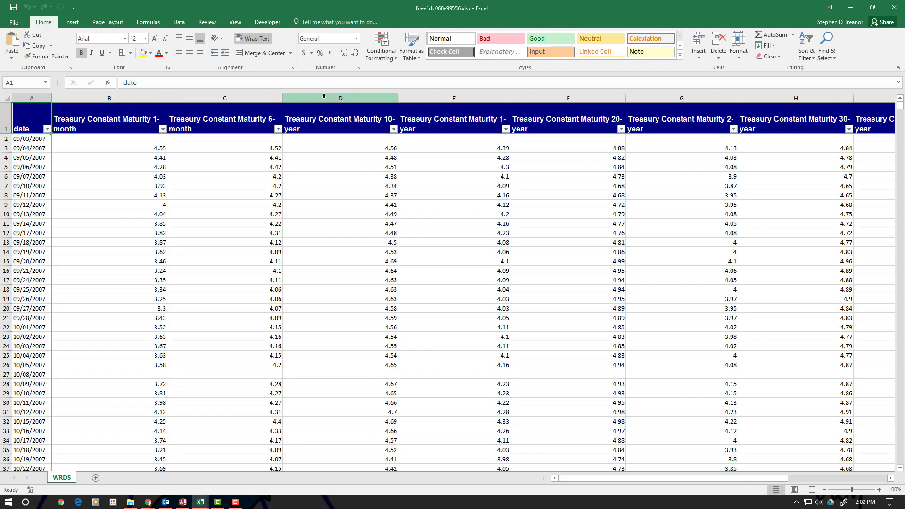
Move the Treasury Constant Maturity 1-year column so that it sits directly before the 10-year column.
click(411, 96)
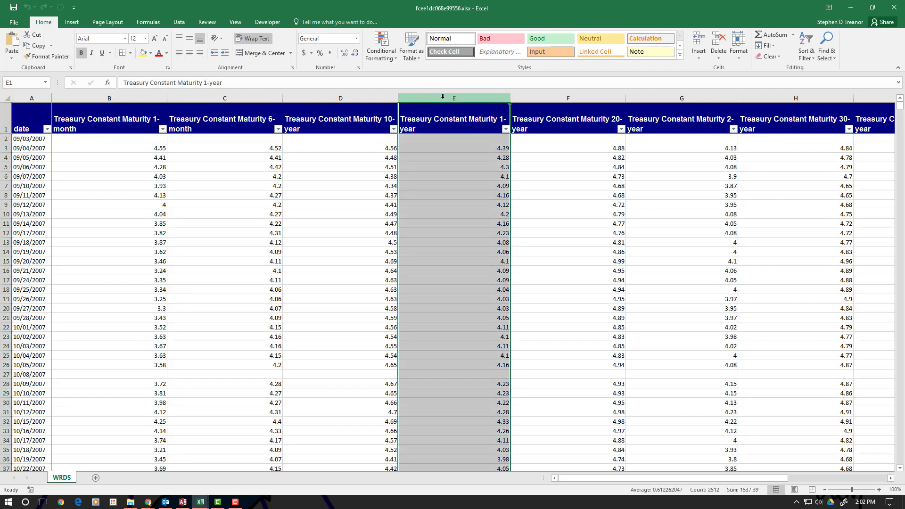
right_click(443, 99)
click(456, 106)
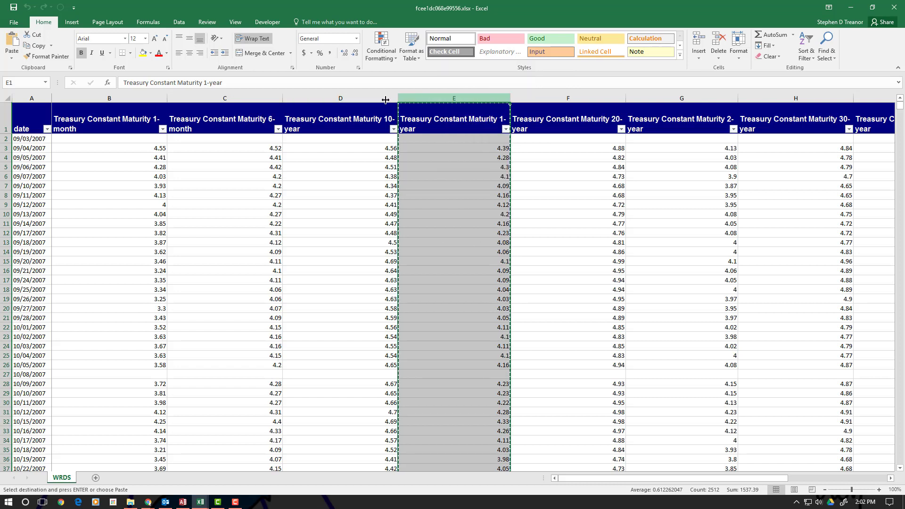
click(315, 99)
right_click(315, 100)
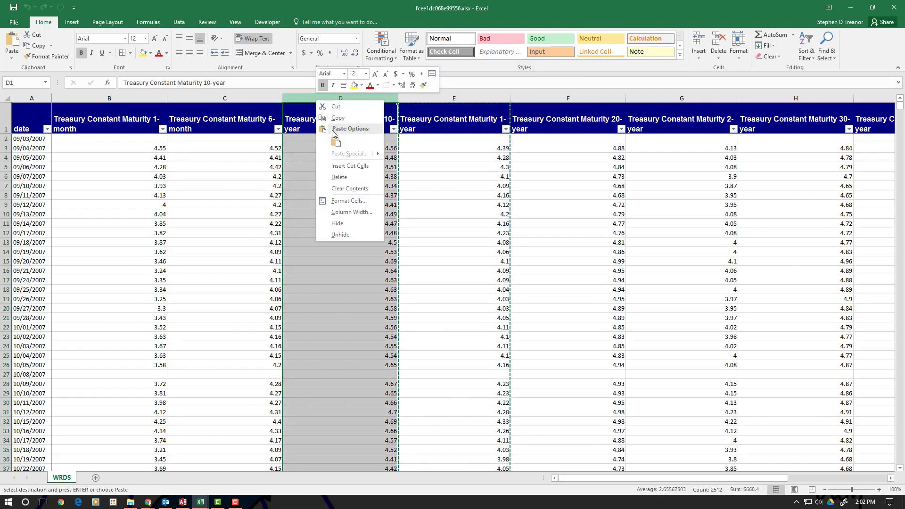
click(343, 168)
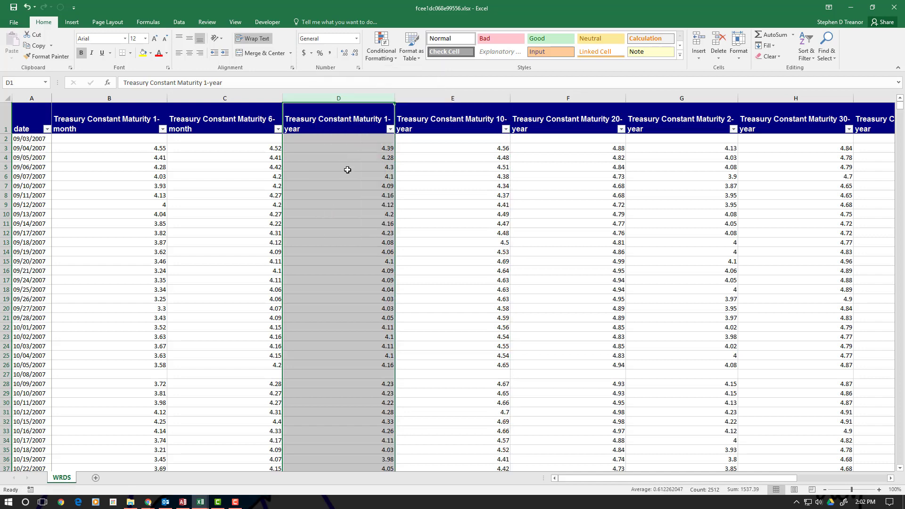
Move the Treasury Constant Maturity 2-year column in front of the 10-year column.
right_click(671, 100)
click(691, 105)
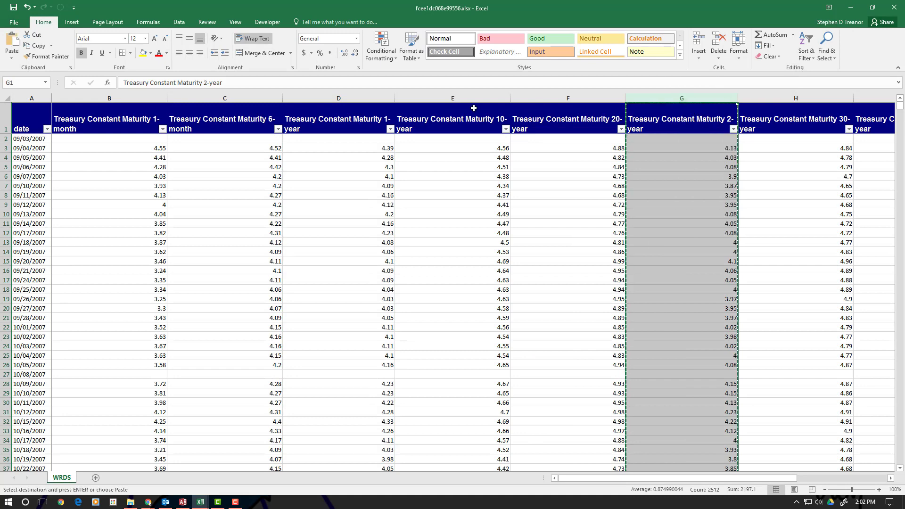
right_click(454, 99)
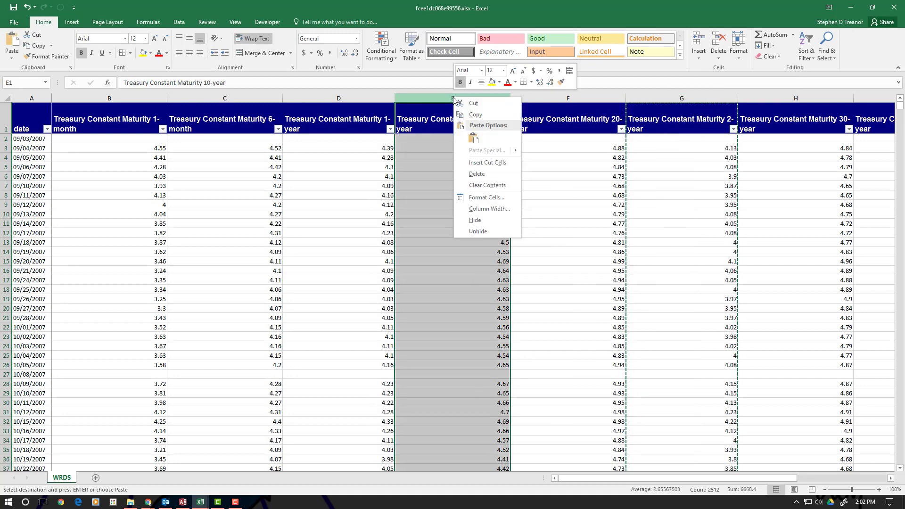
click(481, 164)
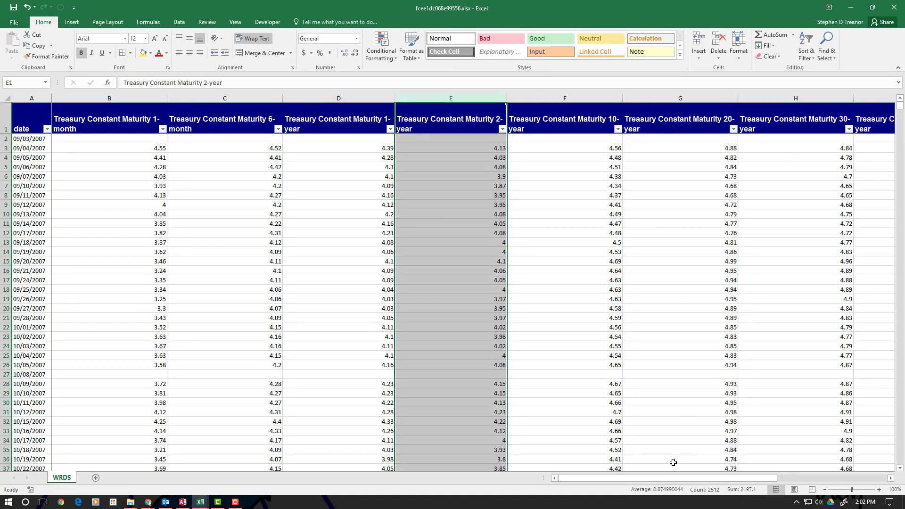
Move the 3-year, 5-year and 7-year maturity columns together in front of the 10-year column.
drag(674, 479, 730, 479)
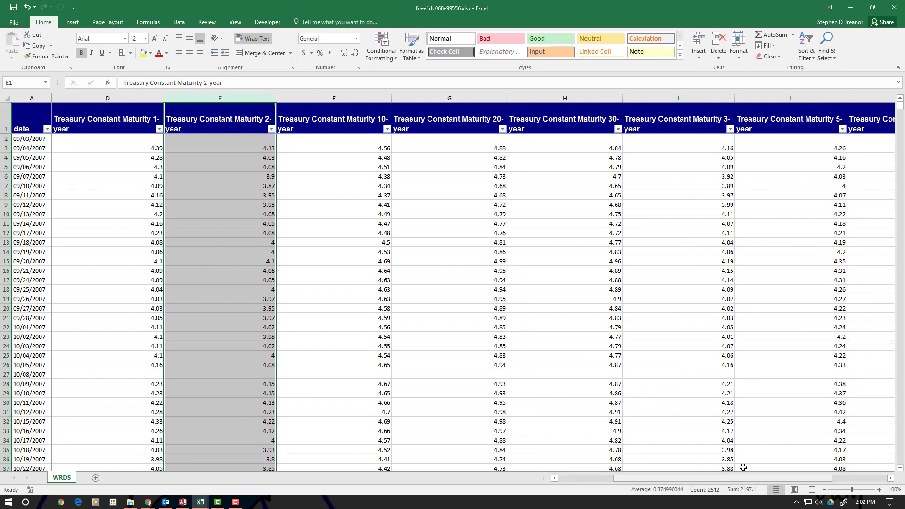
click(684, 94)
right_click(685, 98)
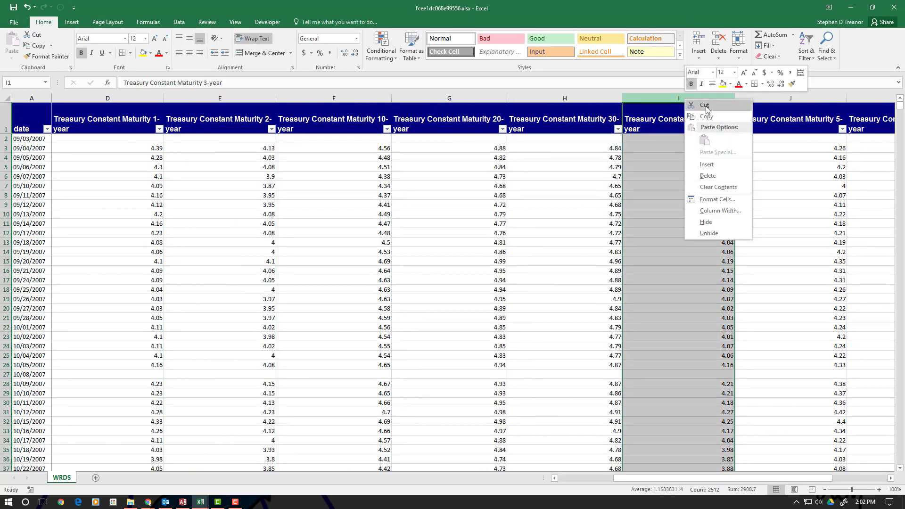
click(706, 106)
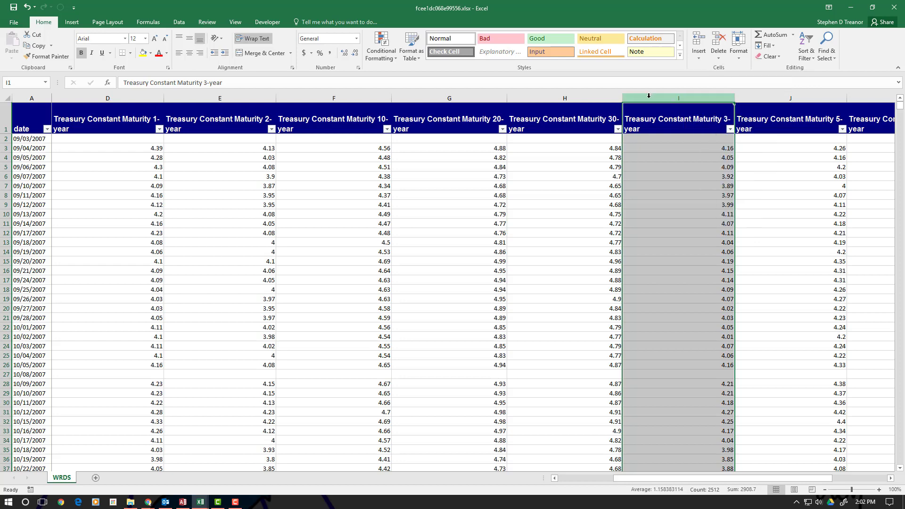
drag(648, 96, 865, 106)
right_click(864, 106)
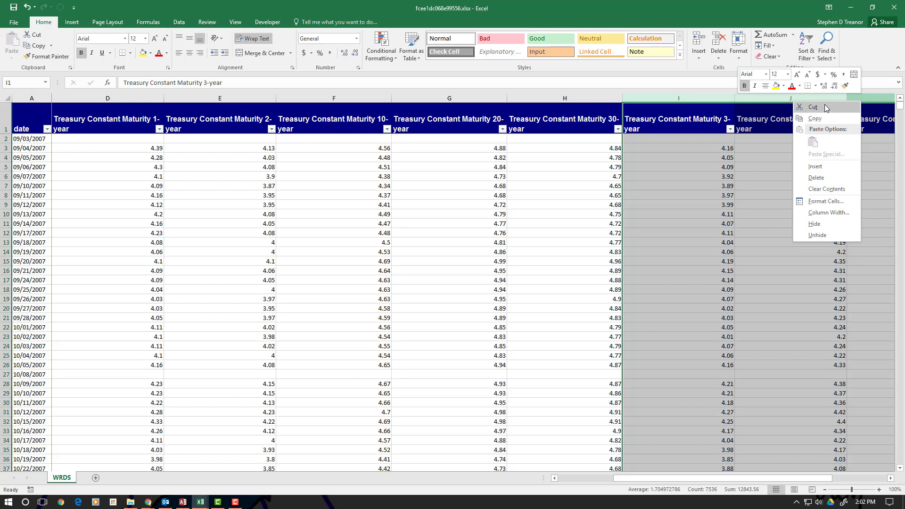
click(826, 107)
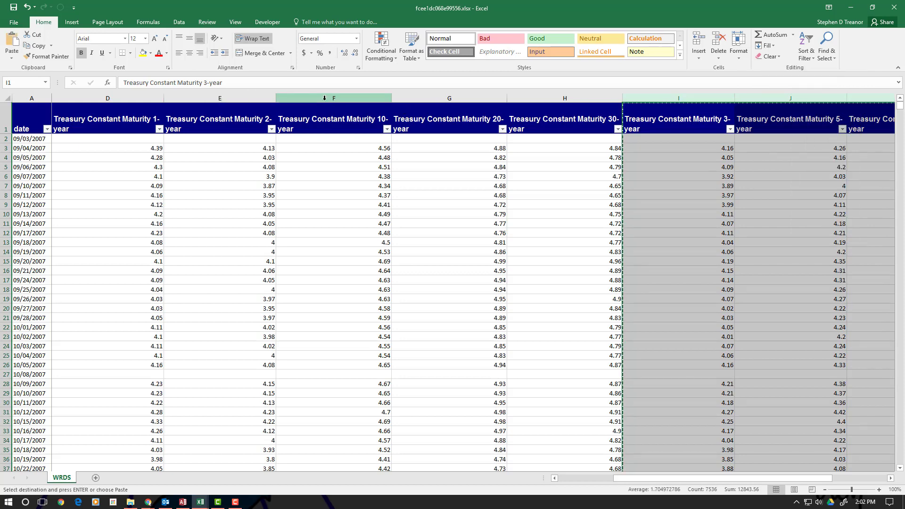
right_click(324, 97)
click(350, 172)
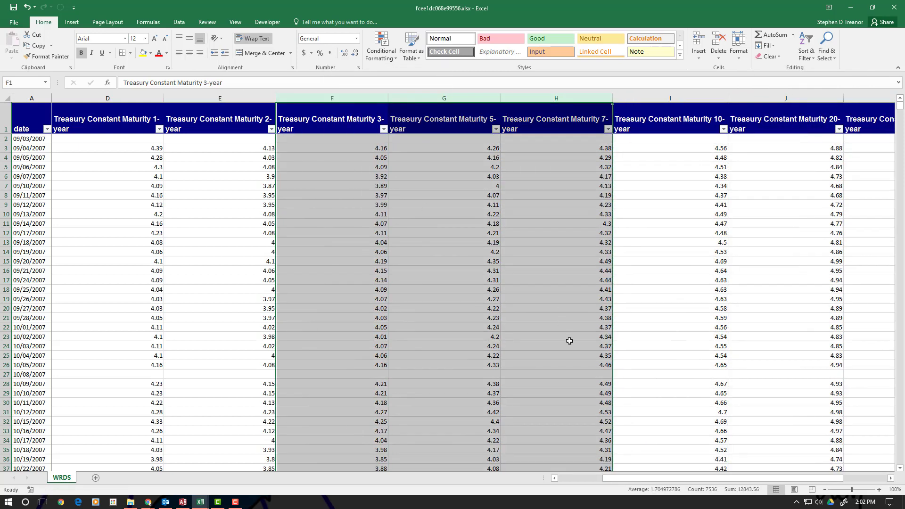
drag(624, 478, 579, 479)
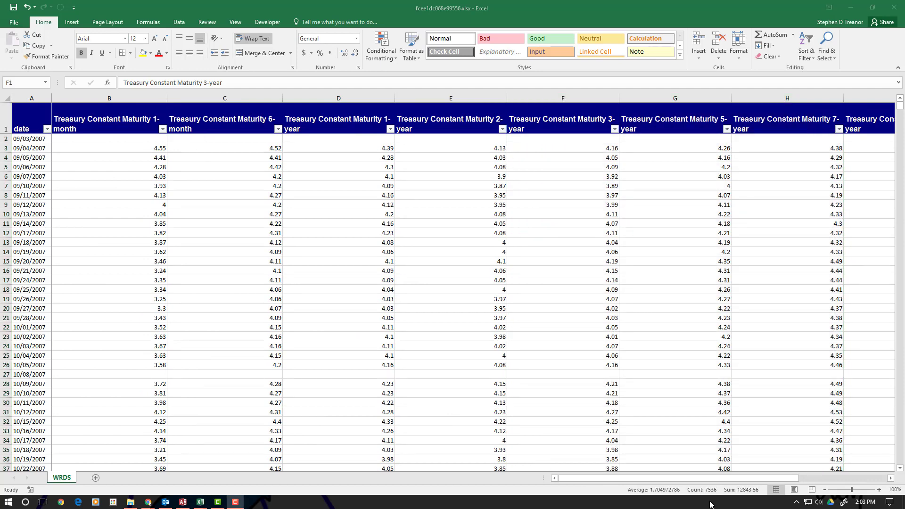
Add a new worksheet and name it "Yield Curve".
click(96, 478)
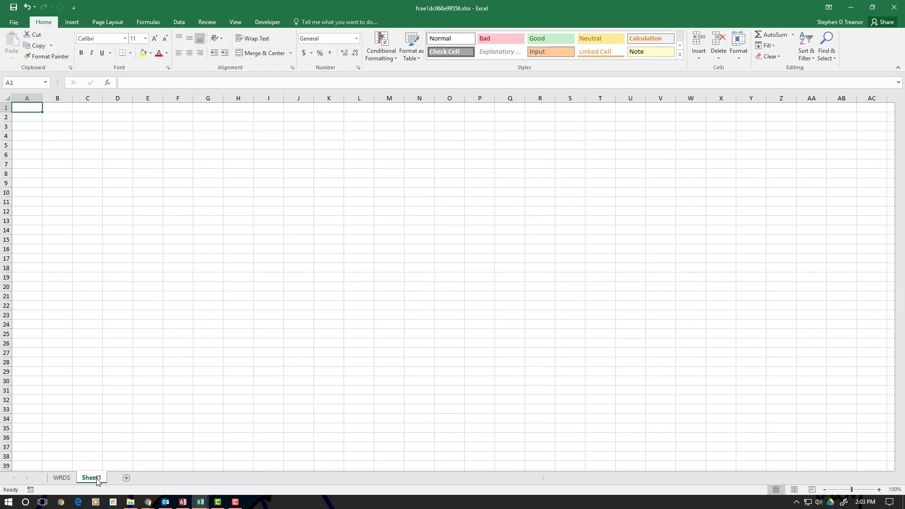
double_click(92, 478)
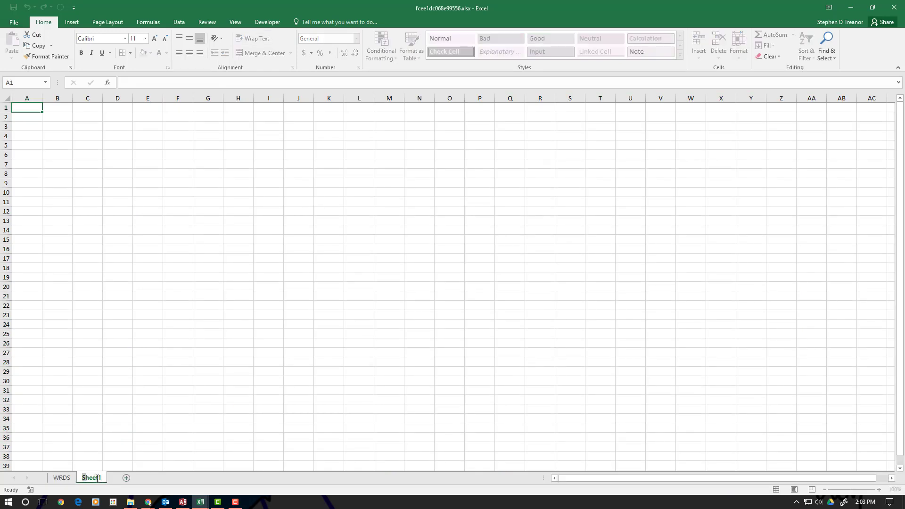
text(Yield Curve)
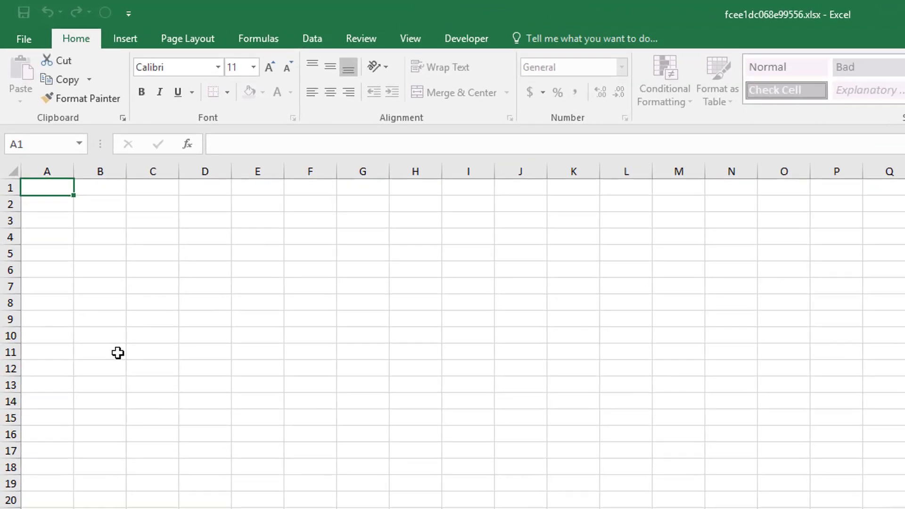
click(118, 353)
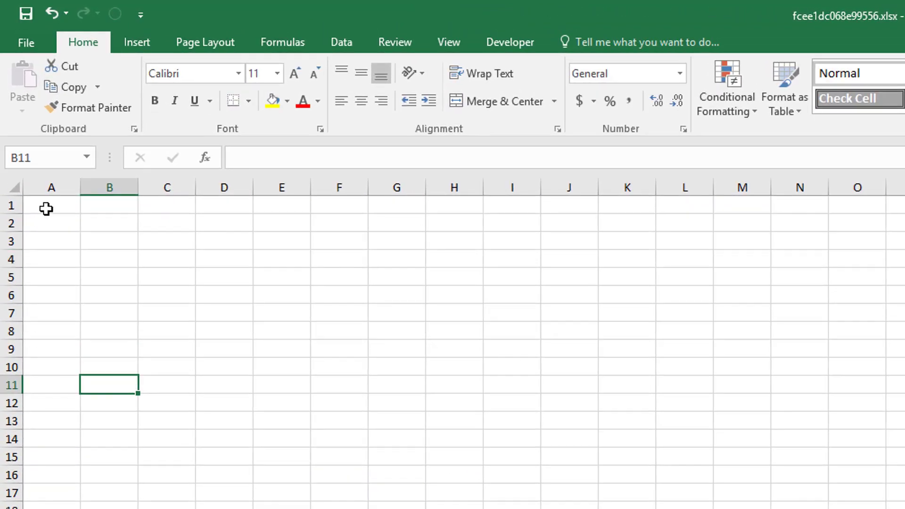
Enter the labels "Yield Curve" in A1 and "Date Index" in B1.
click(45, 188)
text(Yi)
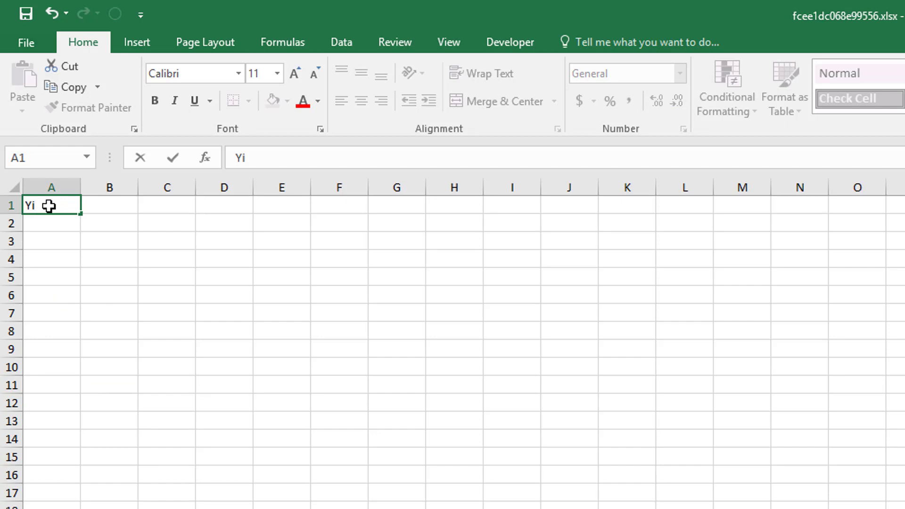
text(eld Curve)
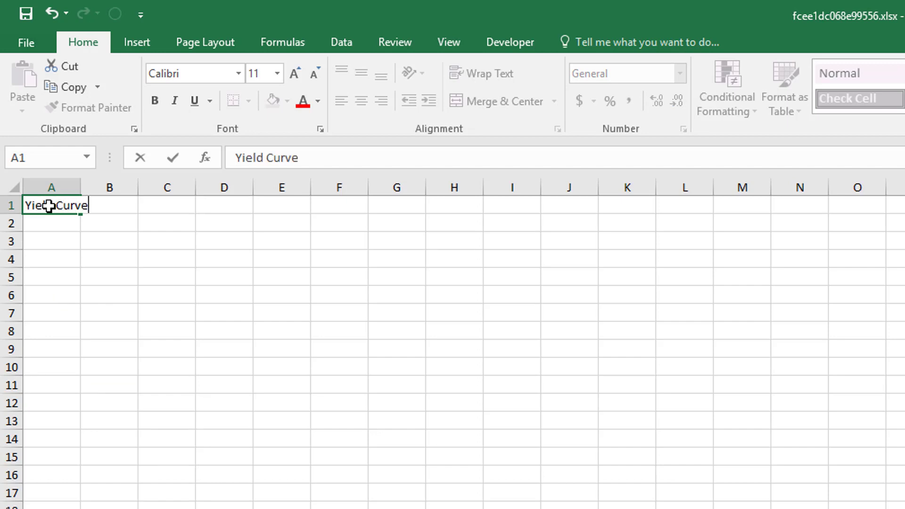
key(Tab)
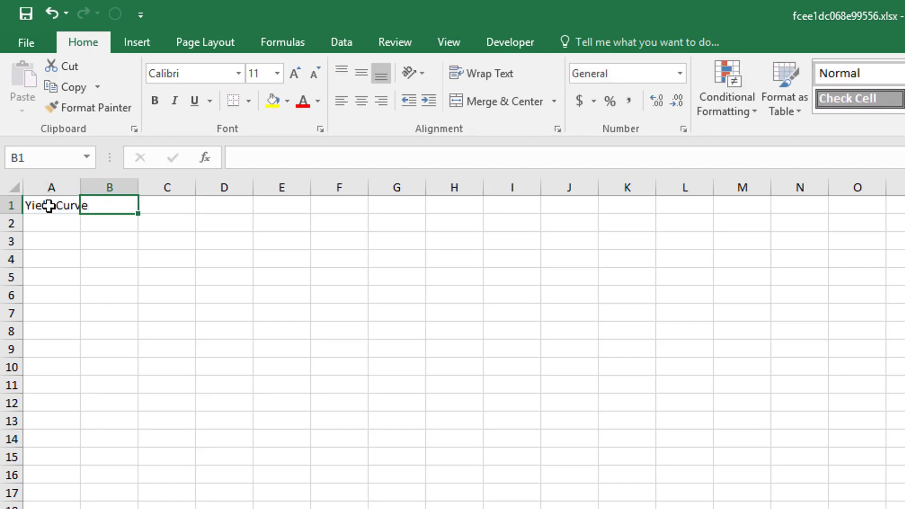
text(Date Index)
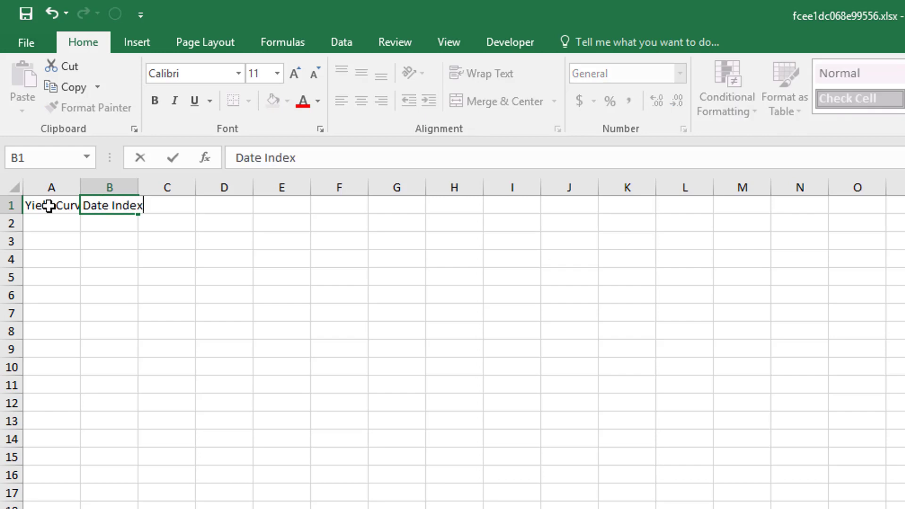
key(Tab)
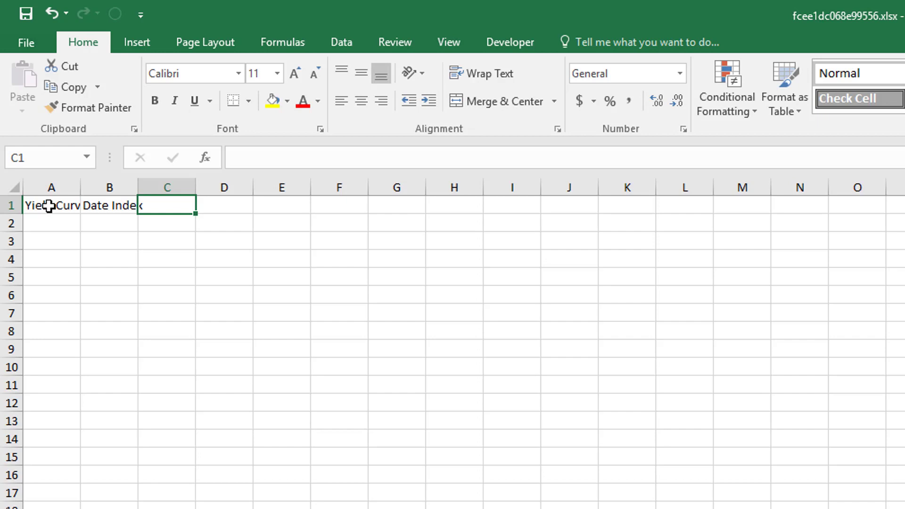
Enter the maturity headings 1-Month, 6-Month, 1-Year and 2-Year in cells C1 through F1.
text(1-Month)
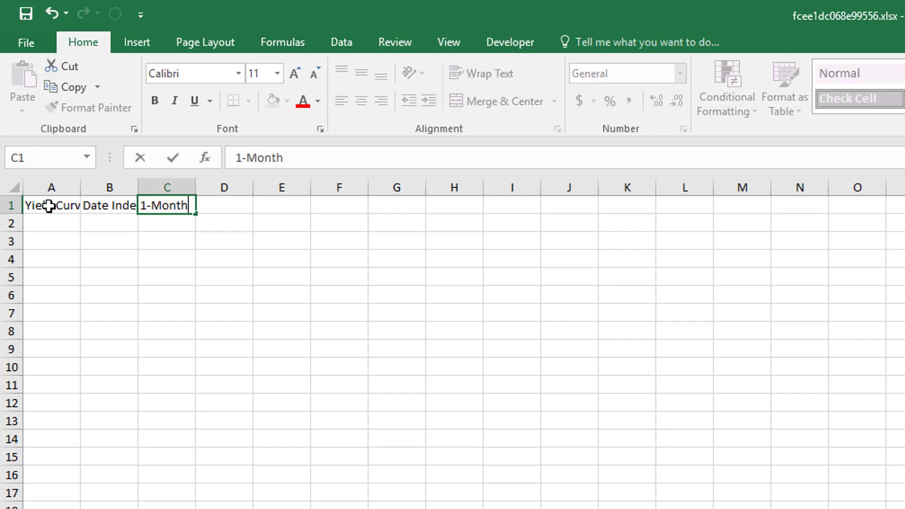
key(Tab)
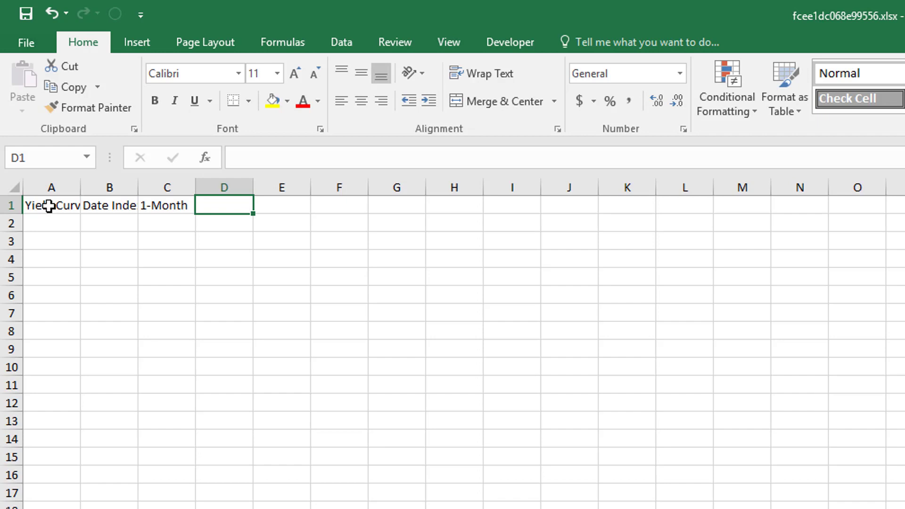
text(6-Month)
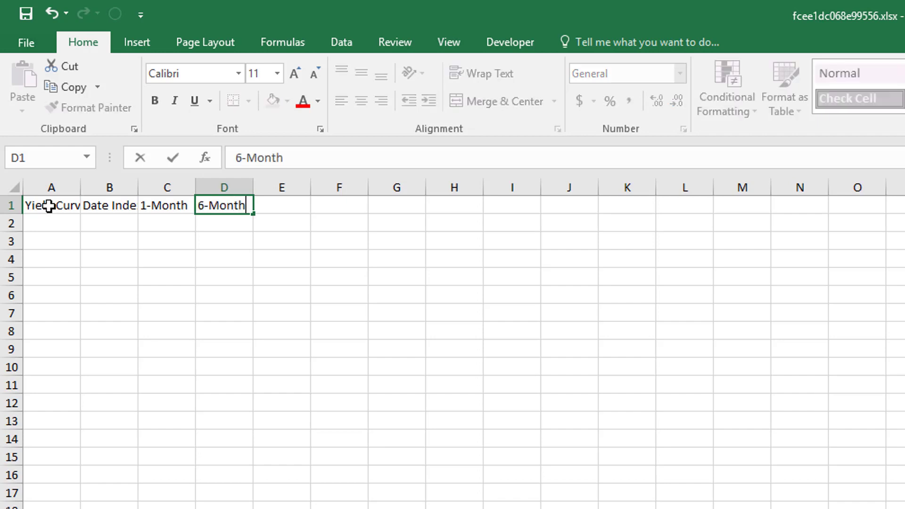
key(Tab)
text(1-)
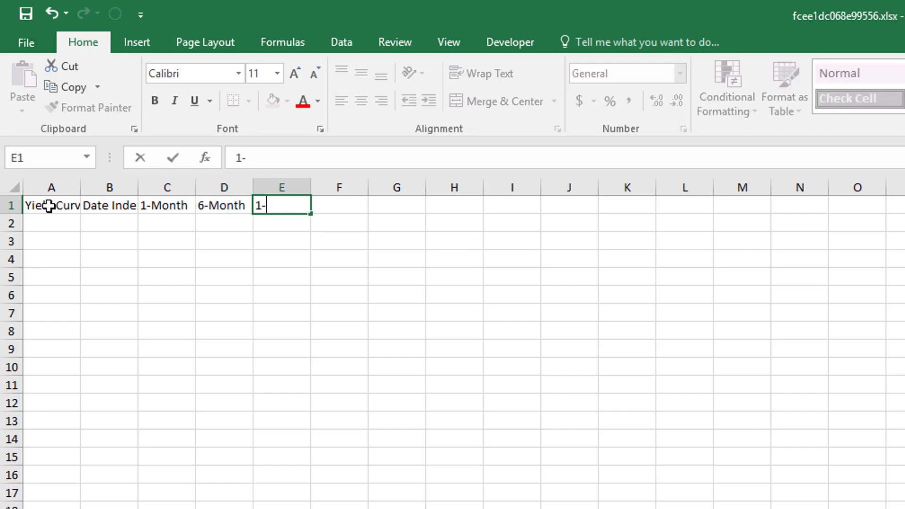
text(Year)
key(Tab)
text(2)
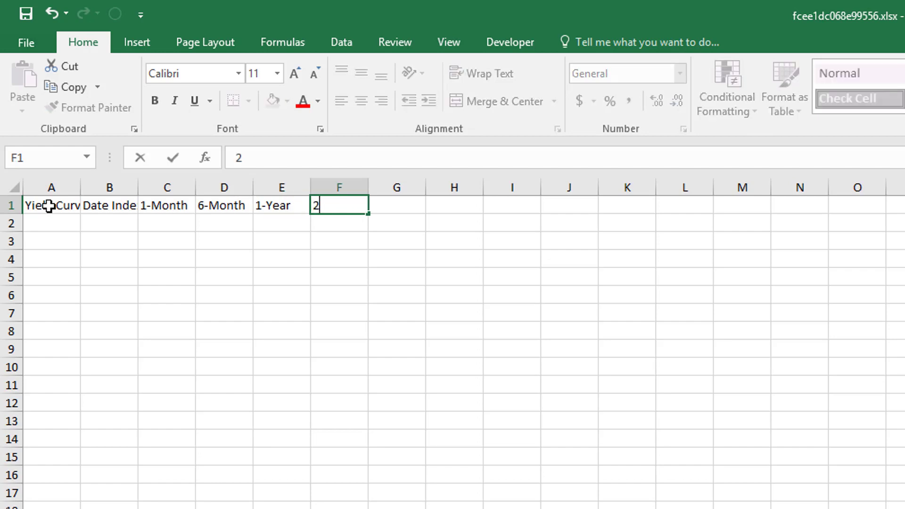
text(-Year)
key(Tab)
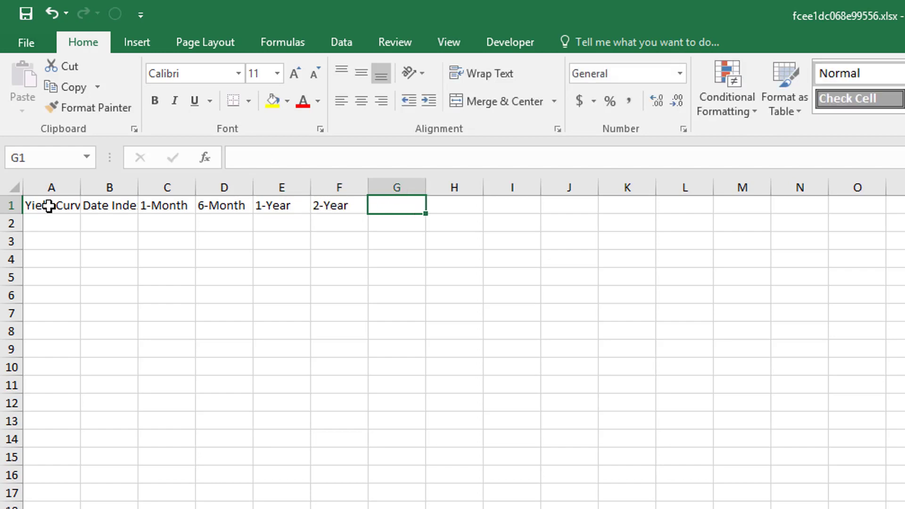
Continue the header row with 3-Year, 5-Year and 7-Year in cells G1 through I1.
text(3-Year)
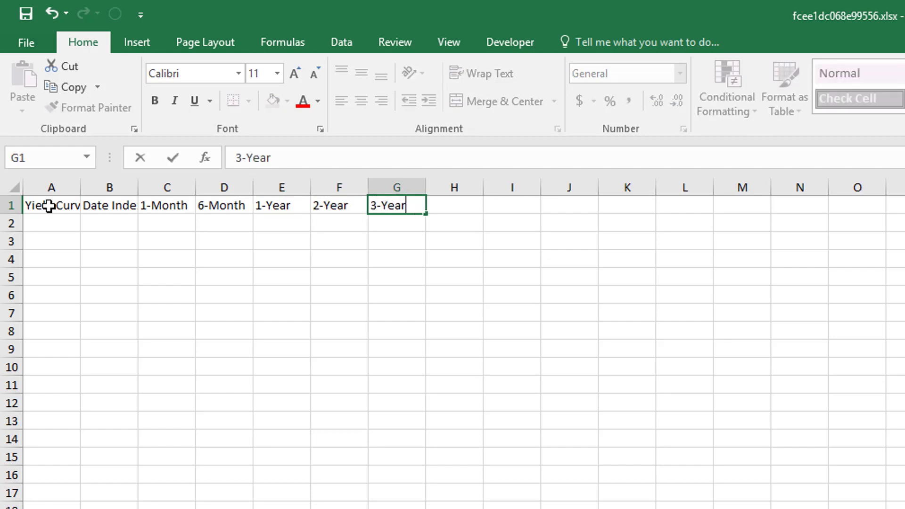
key(Tab)
text(5-Year)
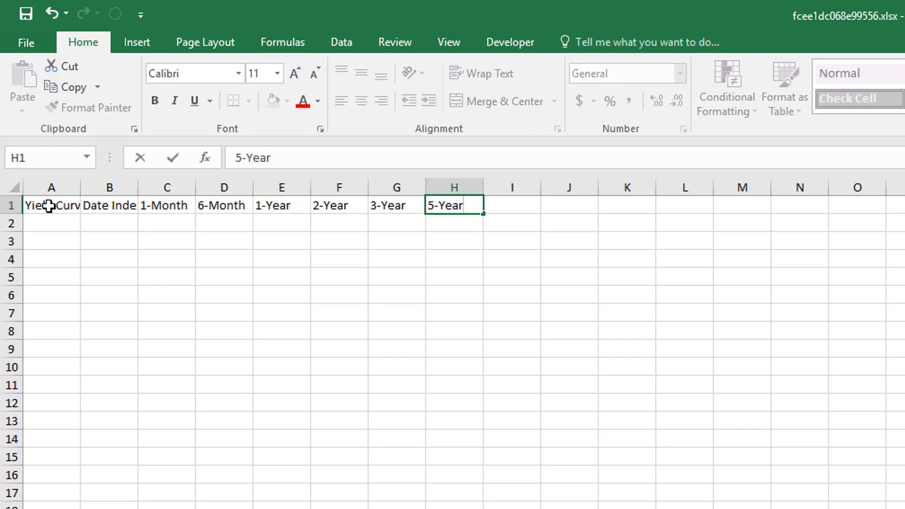
key(Tab)
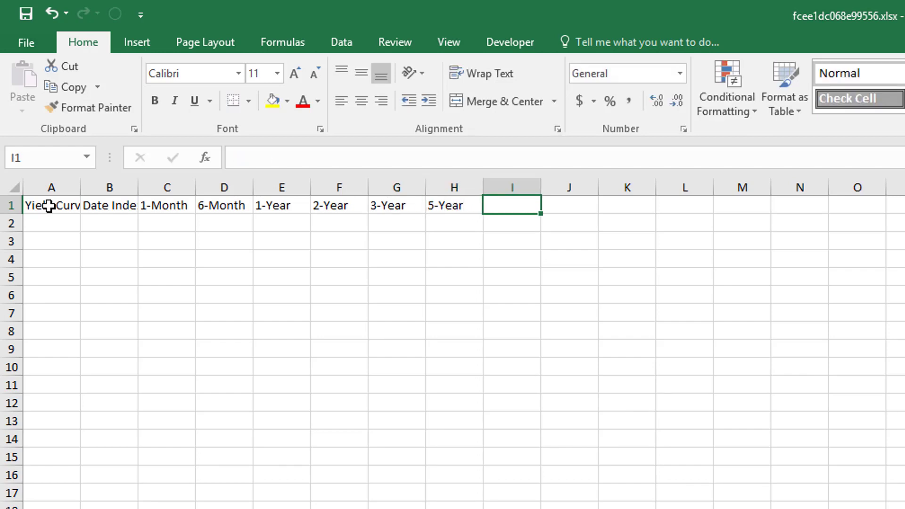
text(7-Yest)
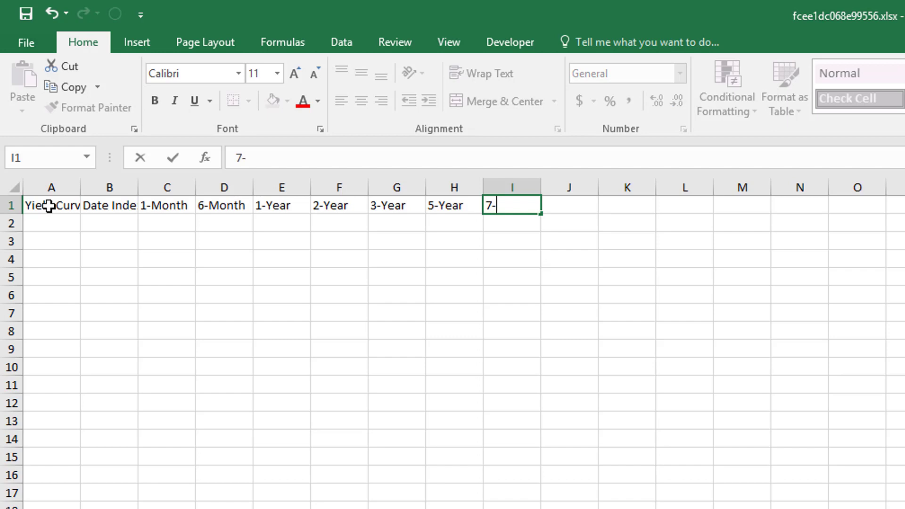
key(BackSpace)
key(BackSpace)
text(ar)
key(Tab)
Enter the heading 10-Year in cell J1 and keep that cell selected.
text(10)
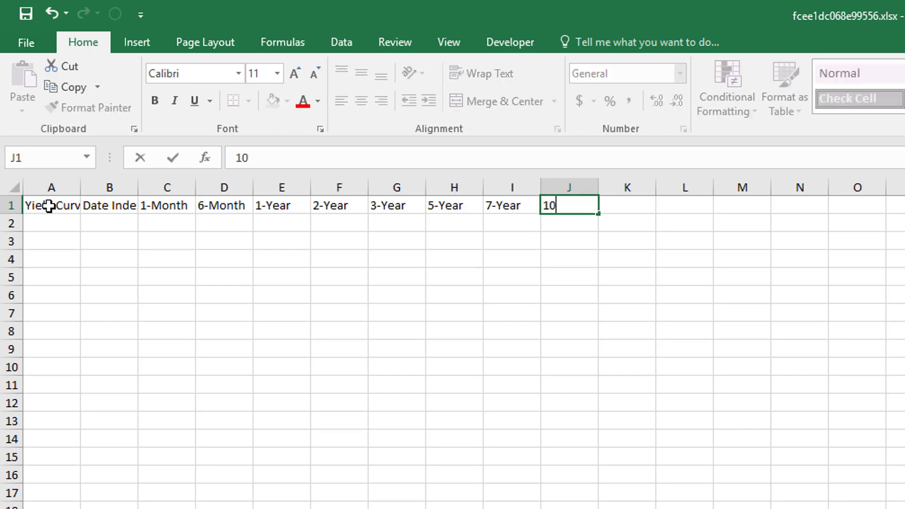
text(-Year)
text( 0)
key(BackSpace)
key(BackSpace)
key(Return)
key(Up)
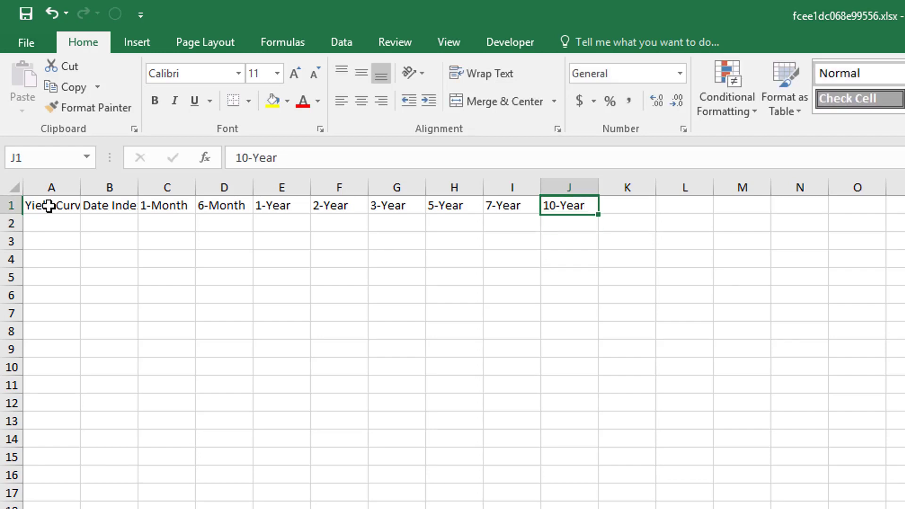
Enter the maturity heading 20-Year in cell K1.
key(Right)
text(2-)
key(BackSpace)
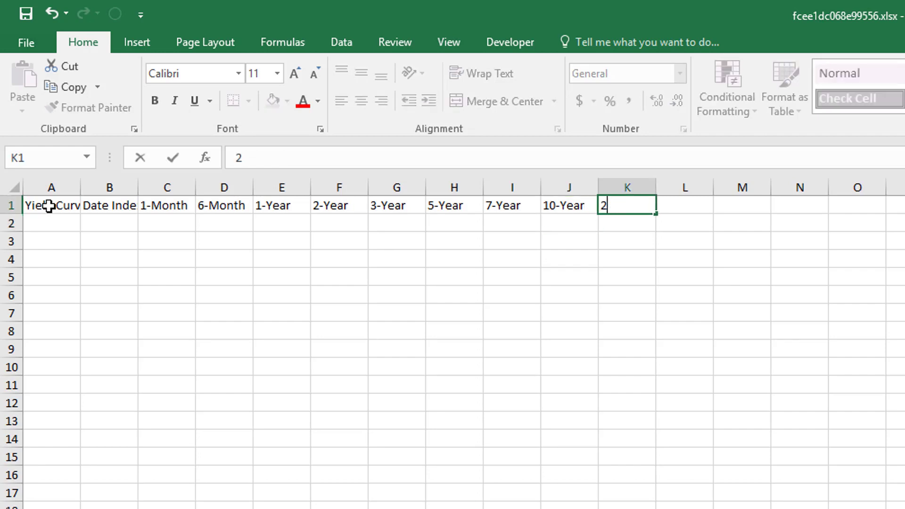
text(0-Year)
key(Return)
key(Up)
key(Right)
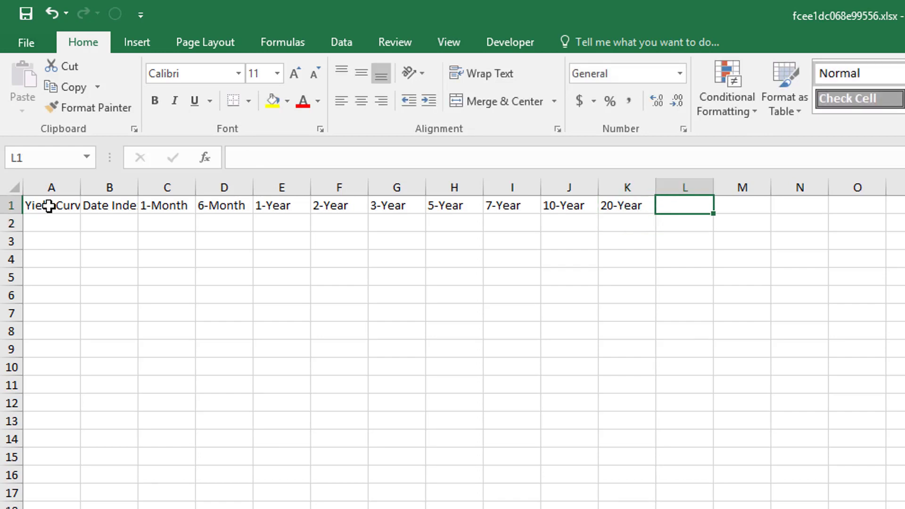
Enter the final maturity heading 30-Year in cell L1.
text(-)
key(BackSpace)
text(3)
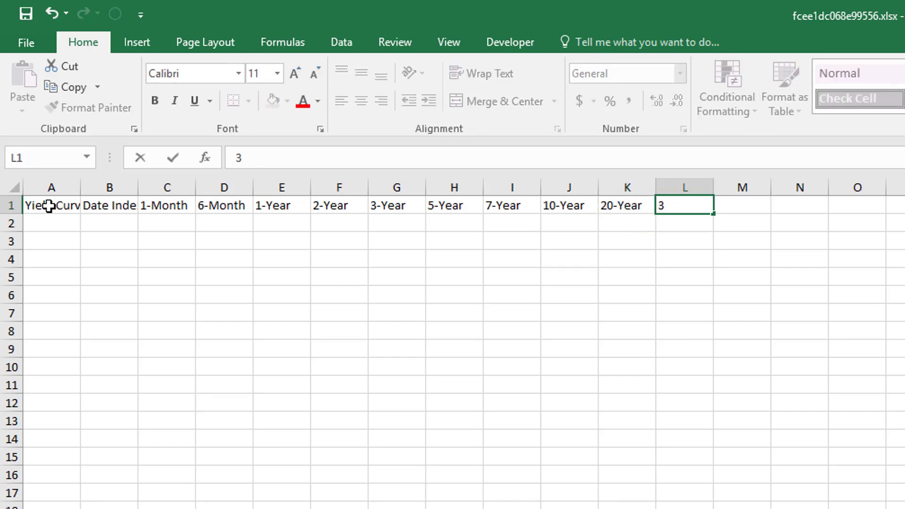
text(-Year)
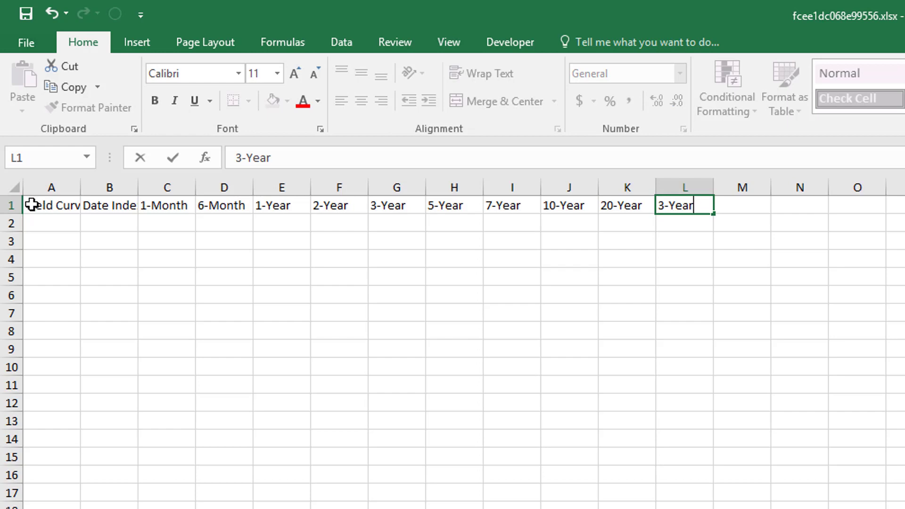
click(245, 153)
text(0)
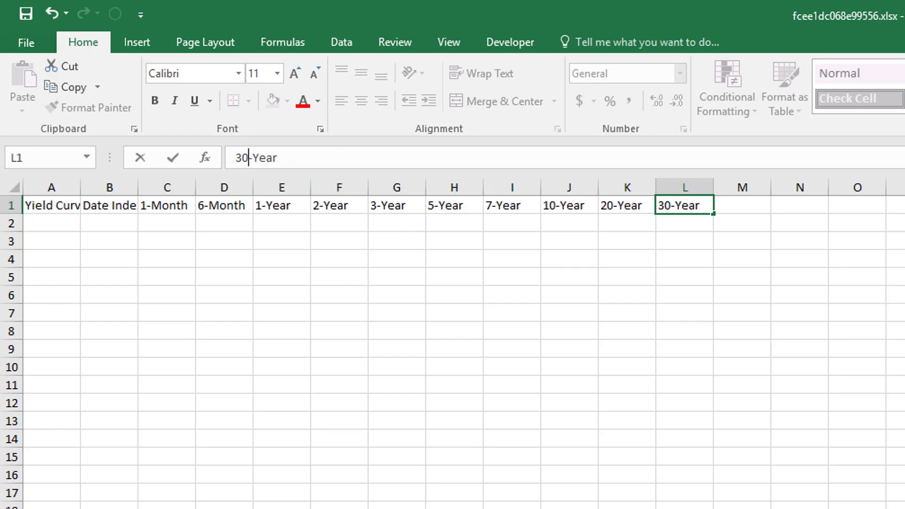
key(alt+Tab)
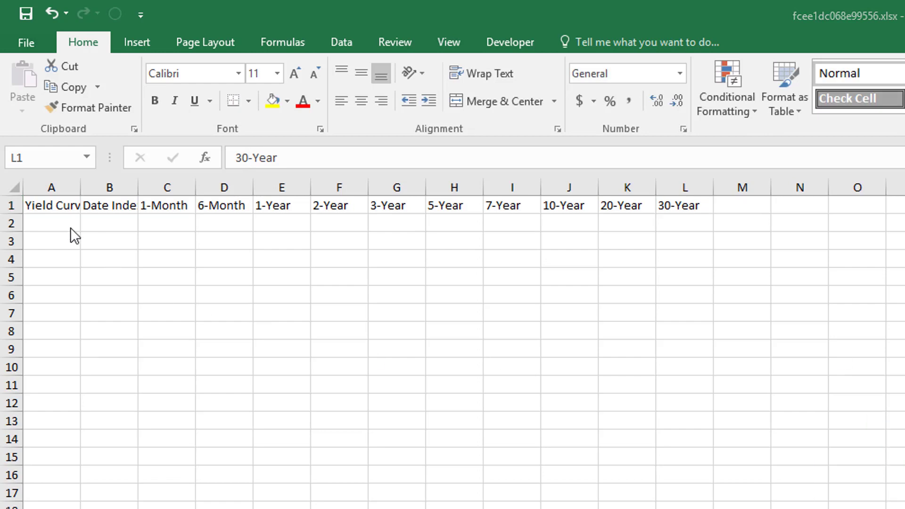
key(alt+Tab)
Enter the row labels Yield Curve 1 in A2 and Yield Curve 2 in A3, and widen columns A and B to fit.
click(48, 221)
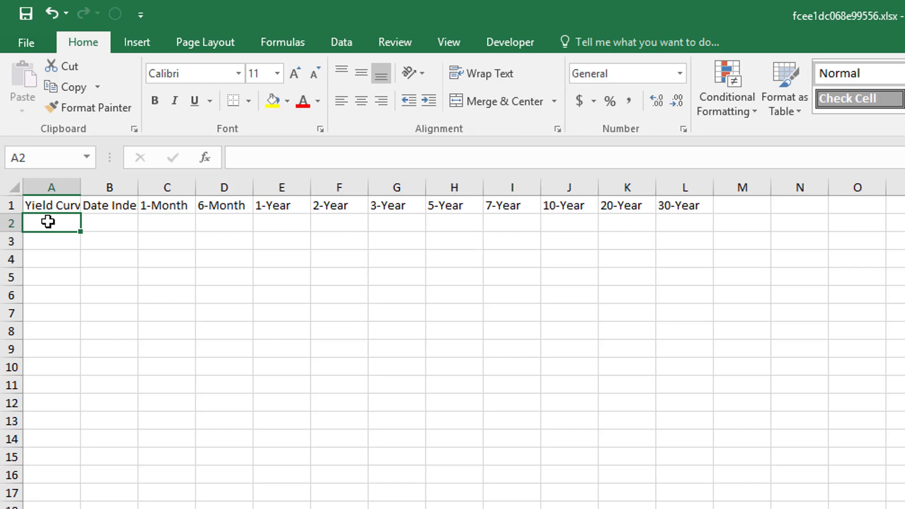
text(Yield Curve)
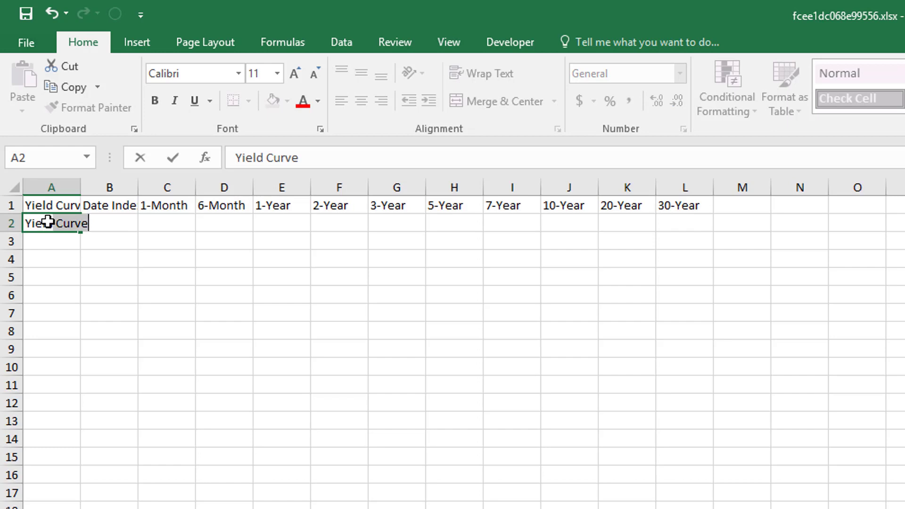
text( 1)
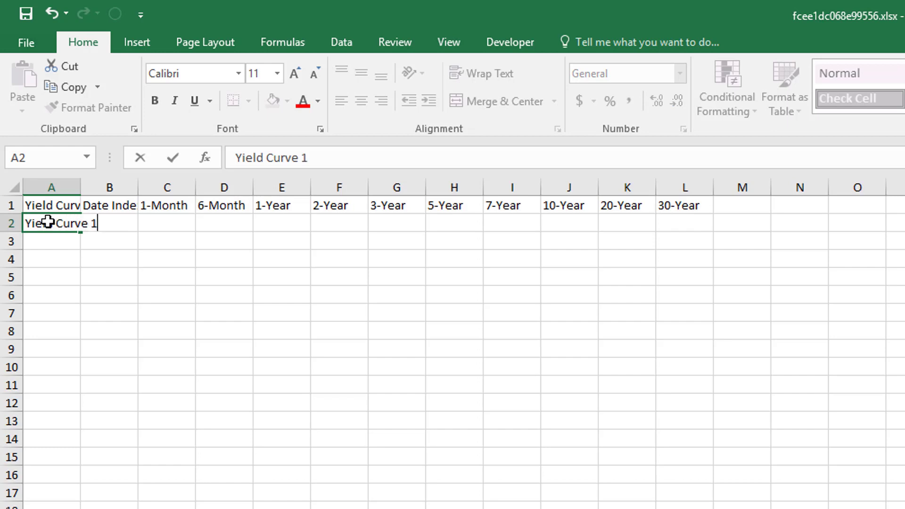
key(Return)
text(Y)
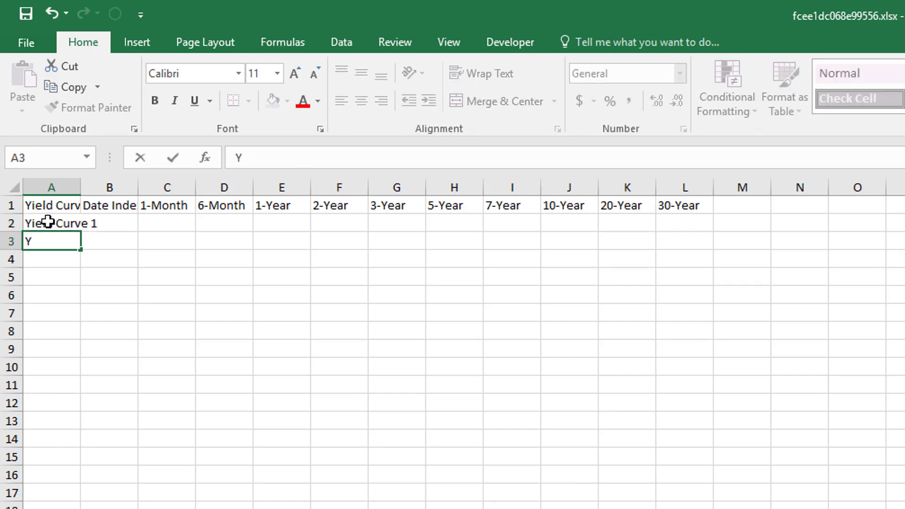
text(ield Curve 2)
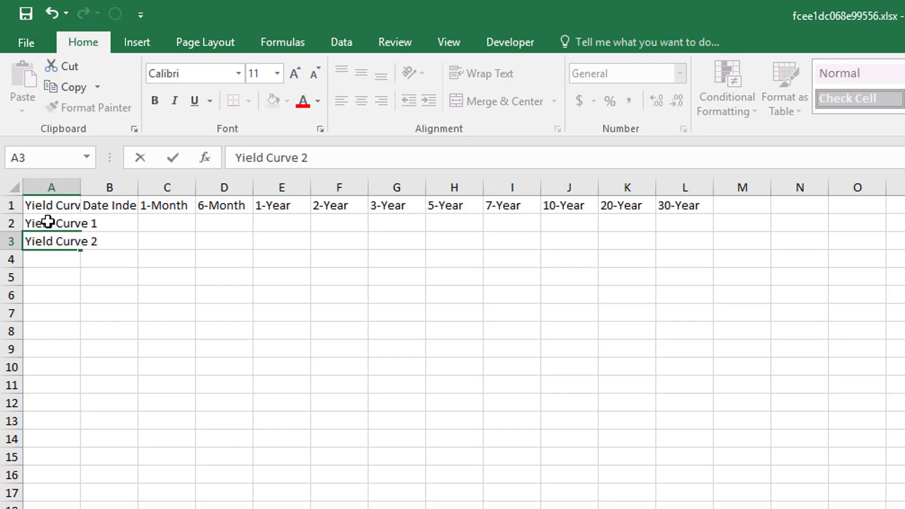
key(Return)
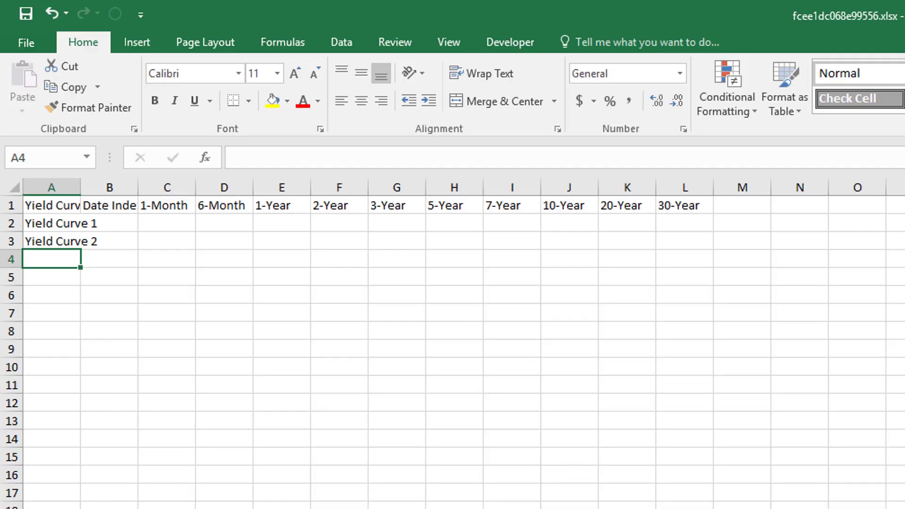
key(F10)
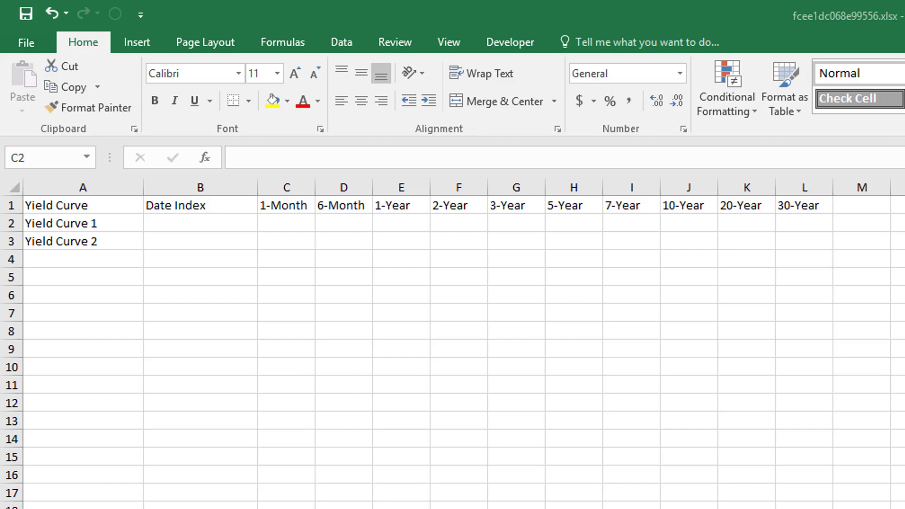
Start an INDEX formula in cell C5 with the maturity headings C1:L1 as its array.
click(305, 223)
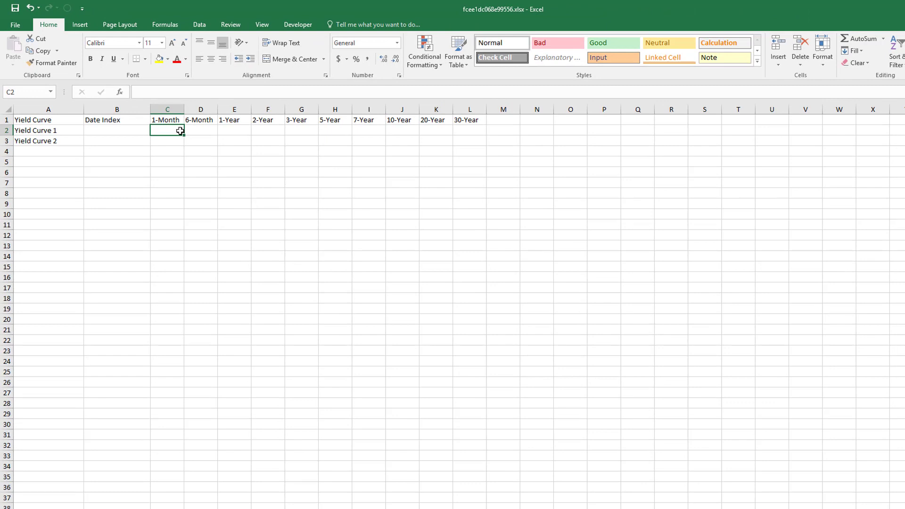
key(Down)
key(Down)
key(Down)
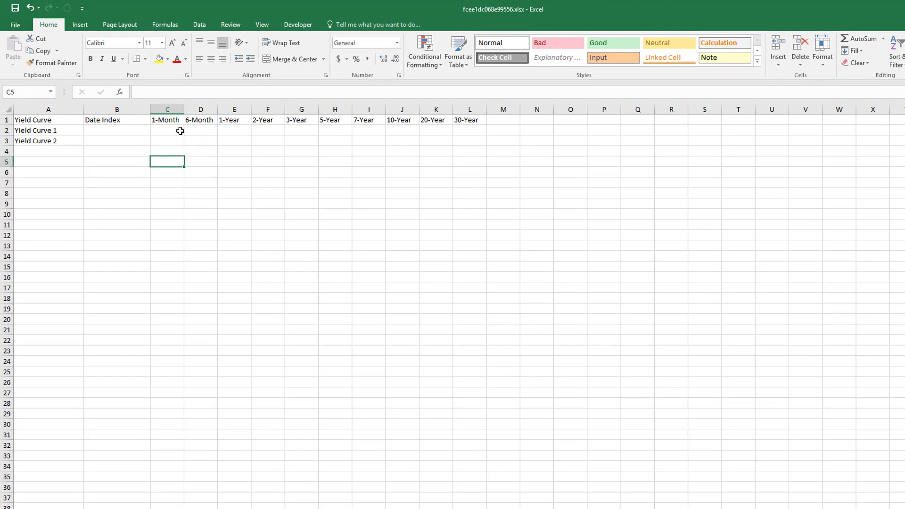
text(=index)
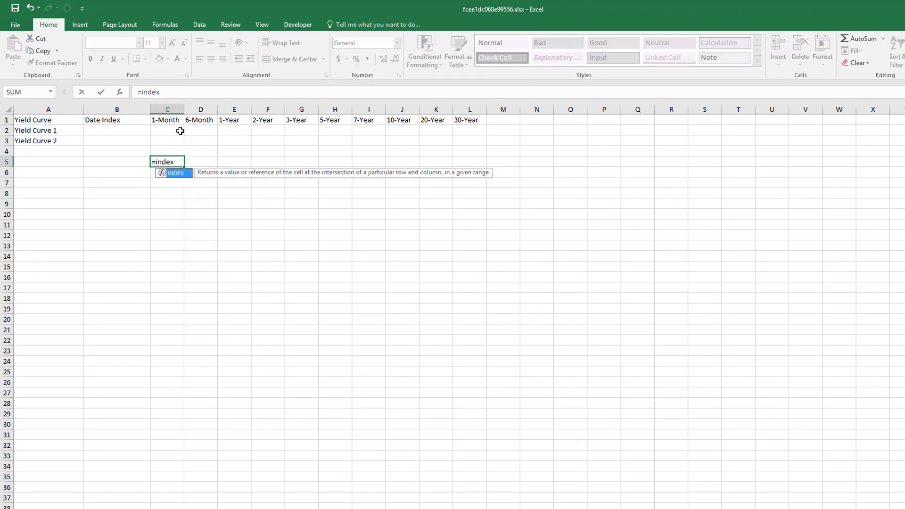
text(()
key(Up)
key(Up)
key(Up)
key(Up)
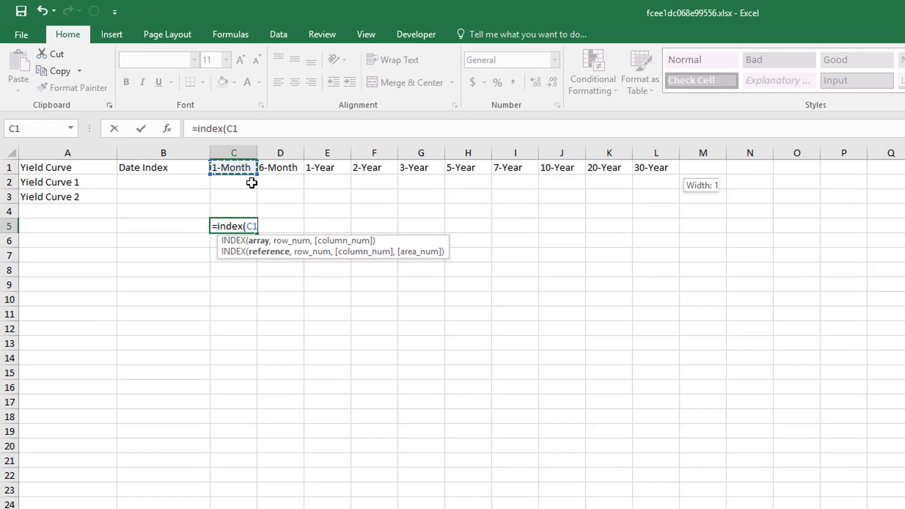
key(ctrl+shift+Right)
key(ctrl+shift+Left)
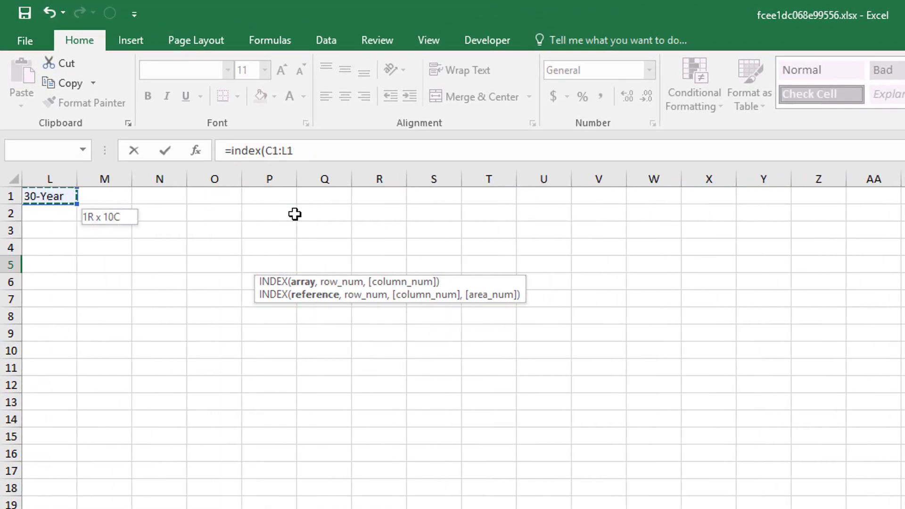
Complete the INDEX formula in C5 with row number 1 and column number 1.
text(,)
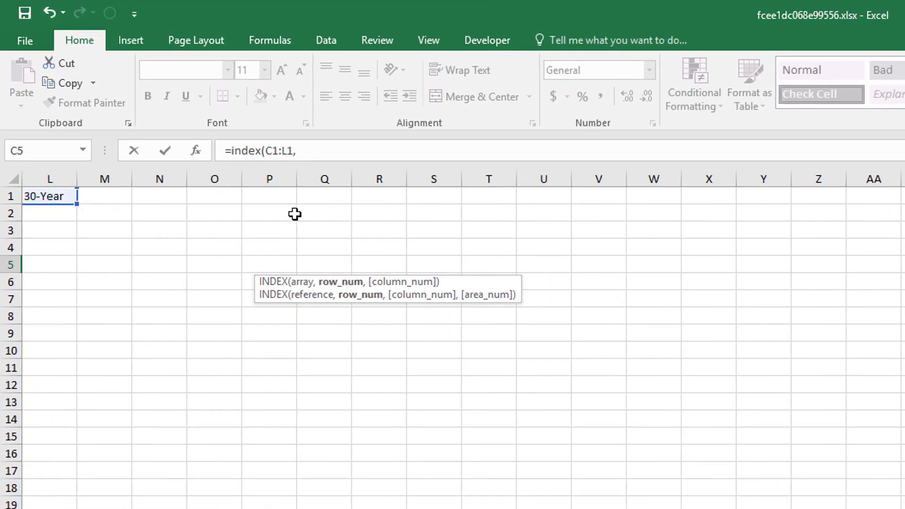
text(0)
key(BackSpace)
text(1,1)
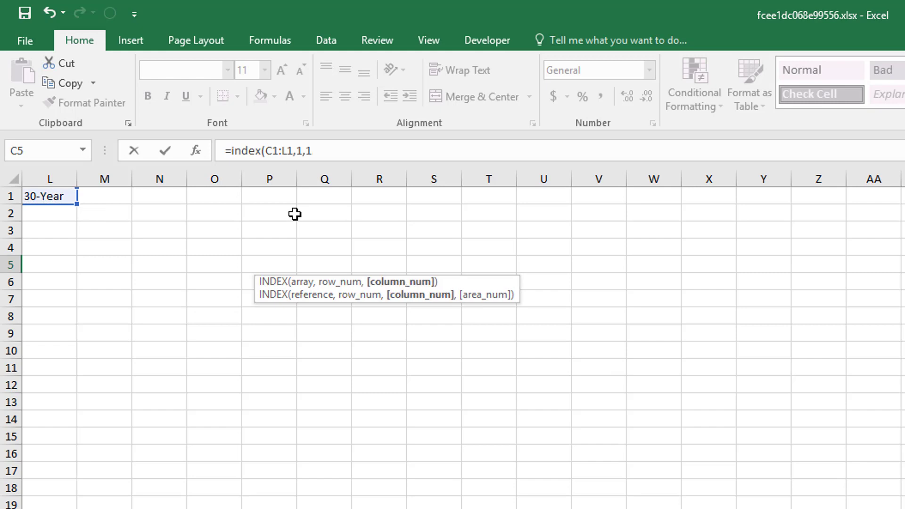
key(Return)
key(Left)
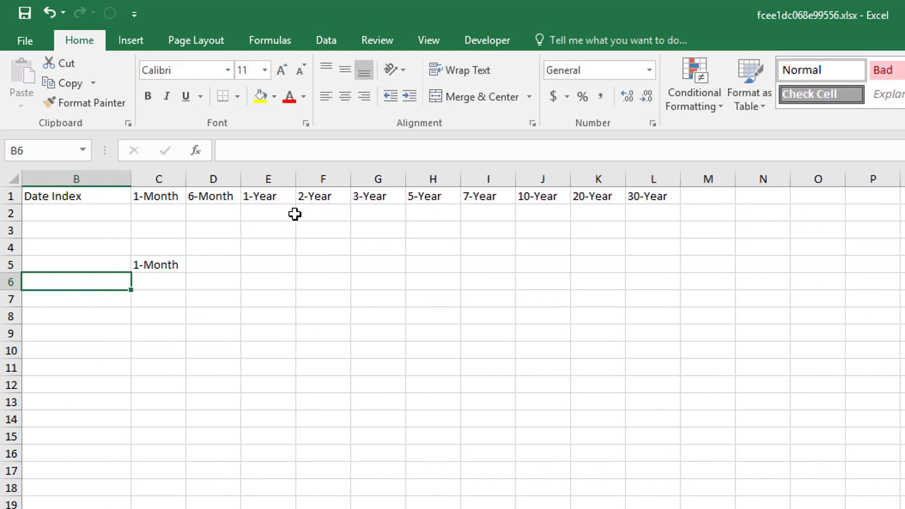
Set the column number of the INDEX formula in C5 to 2.
key(Right)
key(Up)
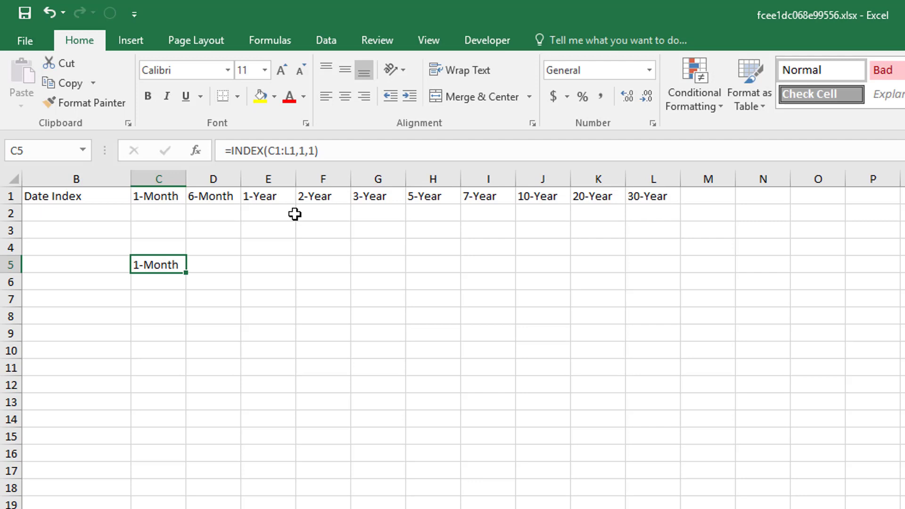
key(F2)
key(Left)
key(shift+Left)
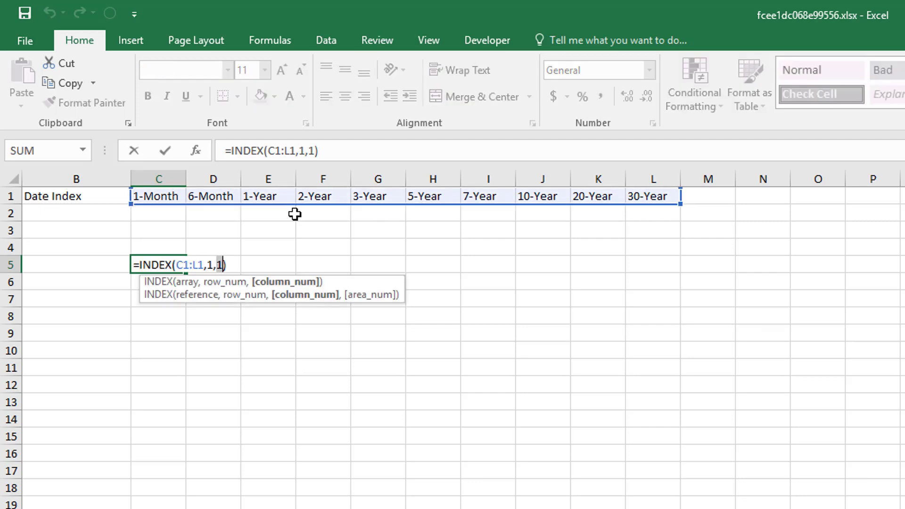
text(2)
key(Return)
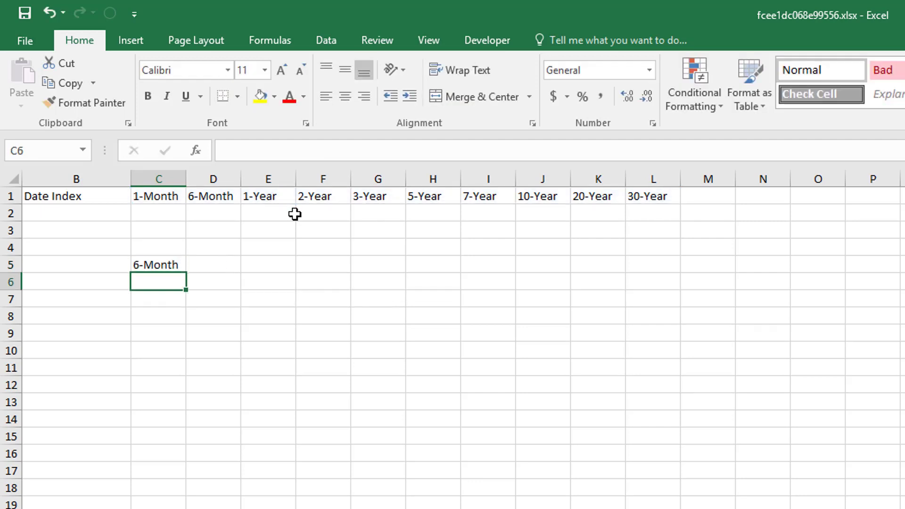
Set the column number of the INDEX formula in C5 to 4.
key(Up)
key(F2)
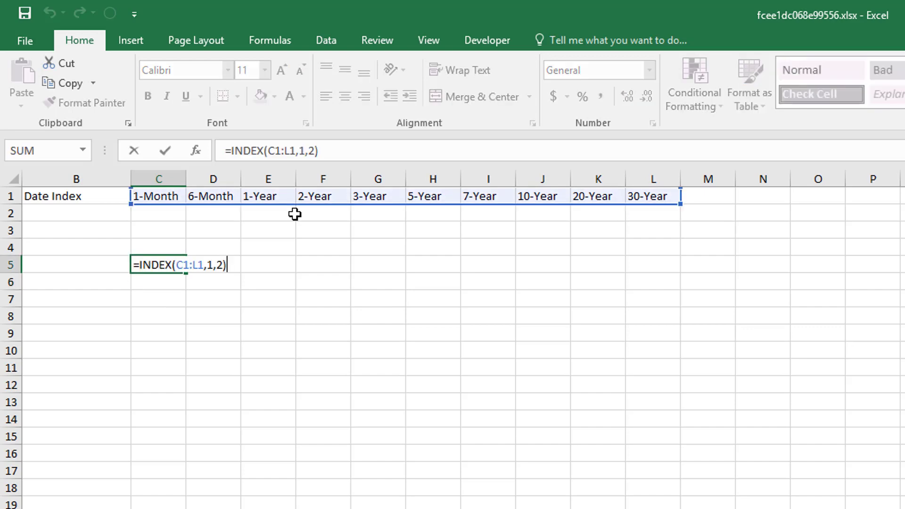
key(Left)
key(shift+Left)
text(4)
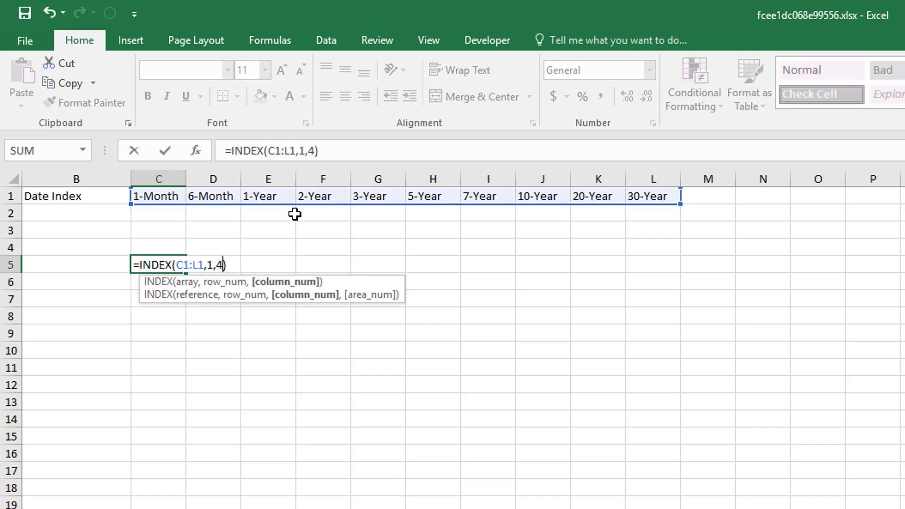
key(Return)
Clear the sample INDEX formula from cell C5.
key(Up)
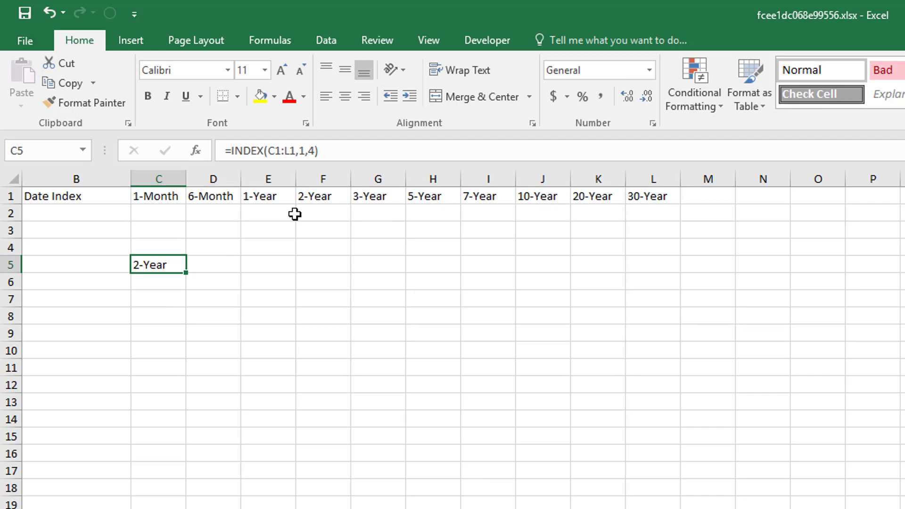
key(F2)
key(Escape)
key(Delete)
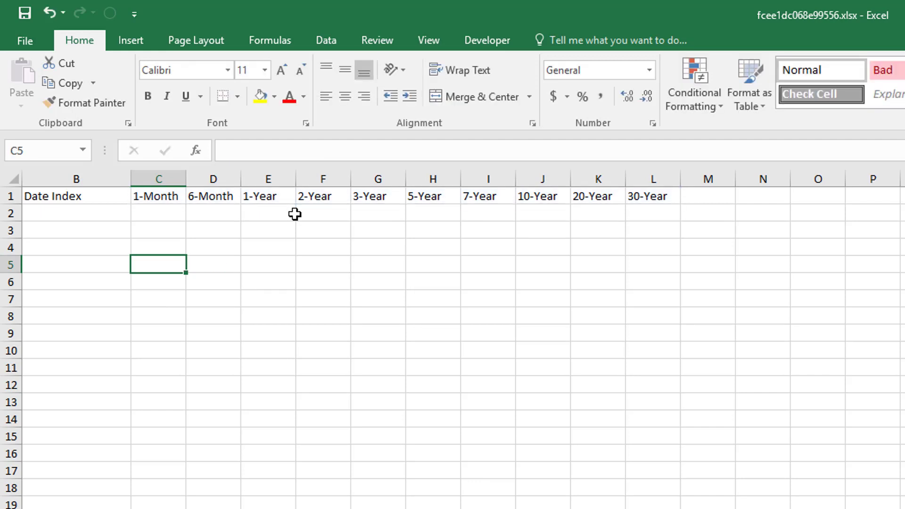
Begin an INDEX formula in C2, the 1-Month cell of Yield Curve 1, that refers to the WRDS sheet.
key(Up)
key(Up)
key(Up)
key(Left)
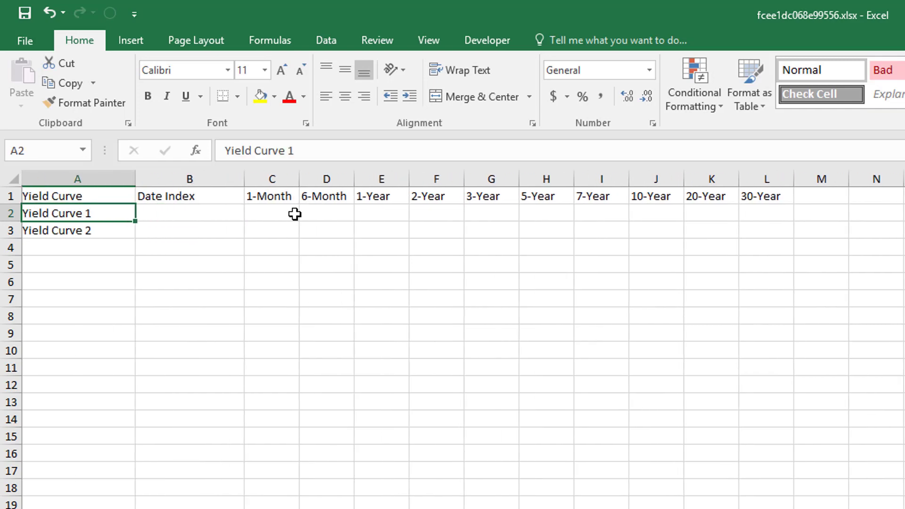
key(Right)
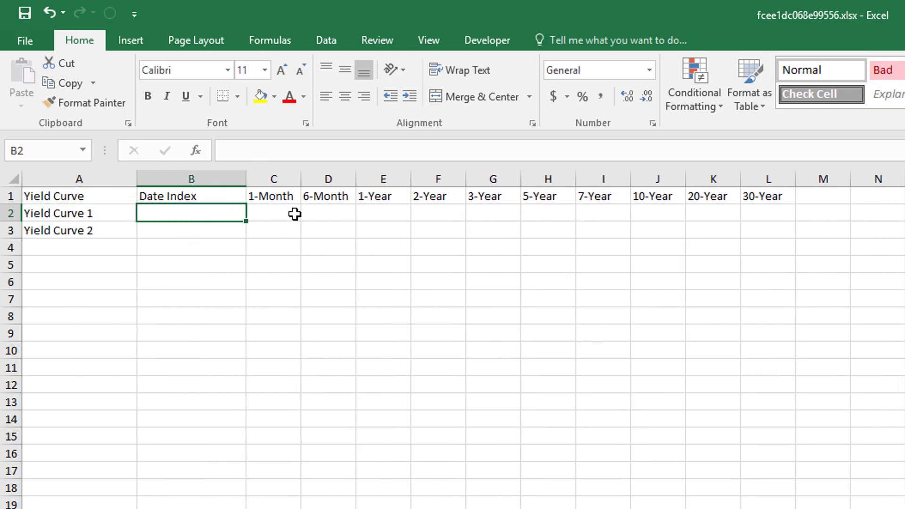
key(Right)
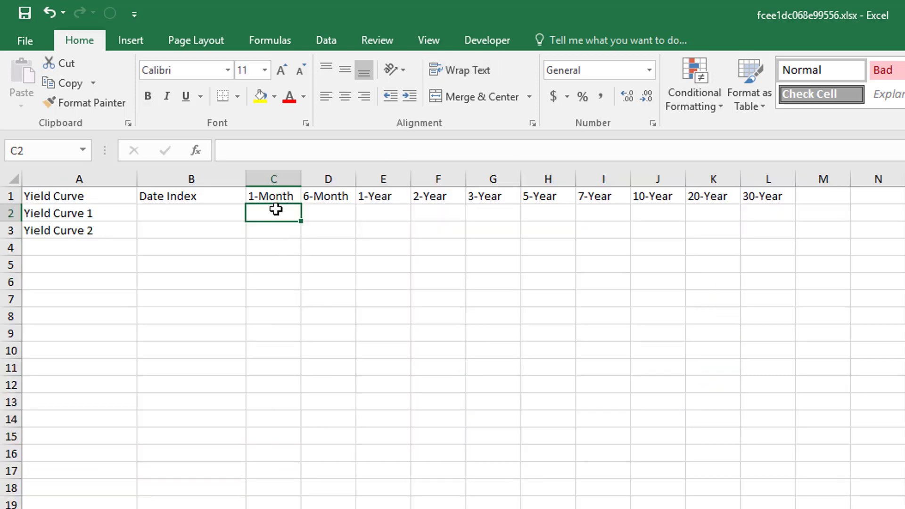
text(=)
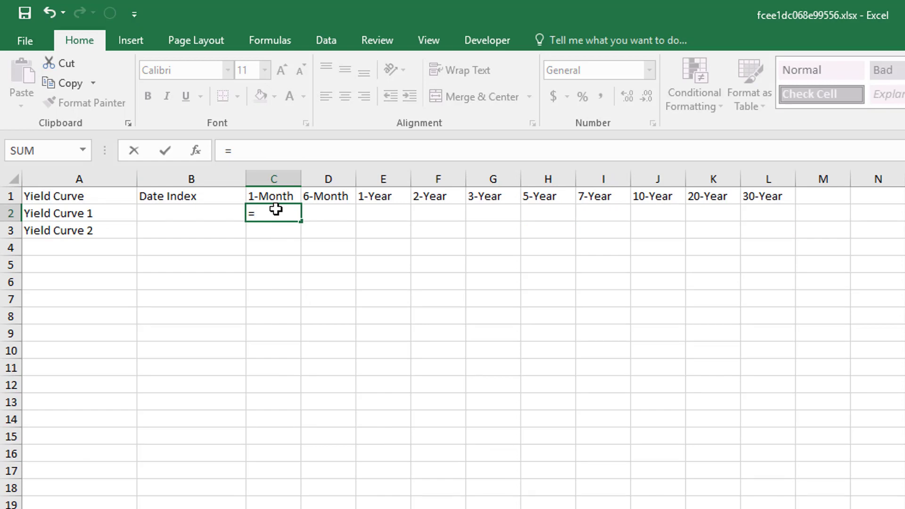
text(index()
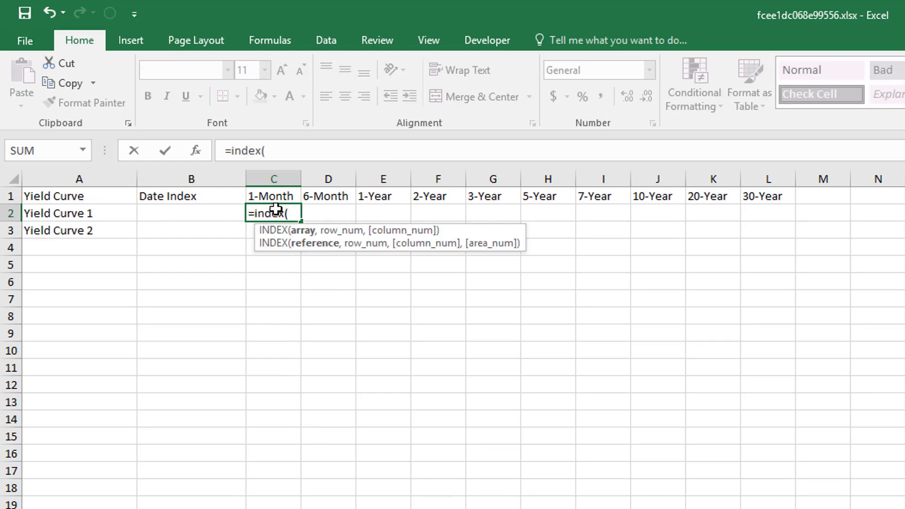
click(203, 507)
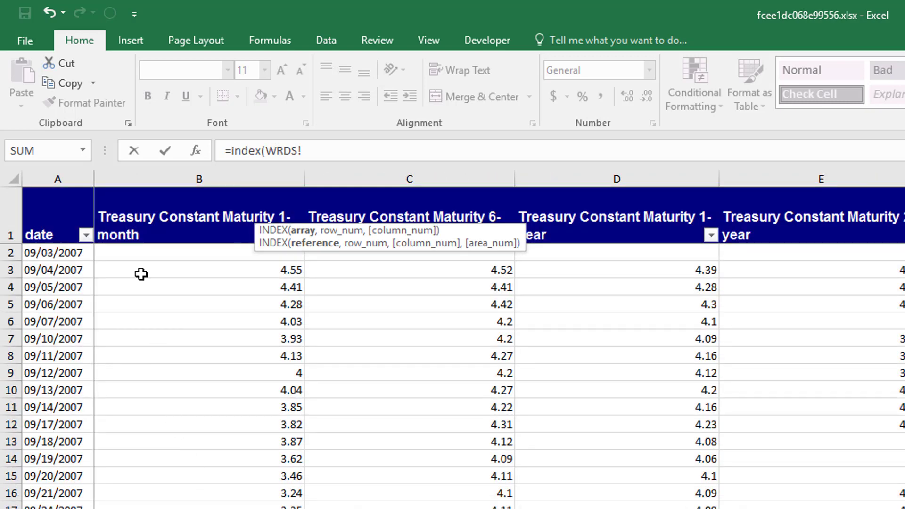
Set the array argument of the INDEX formula to the Treasury rates range WRDS!B2:K2620.
click(145, 258)
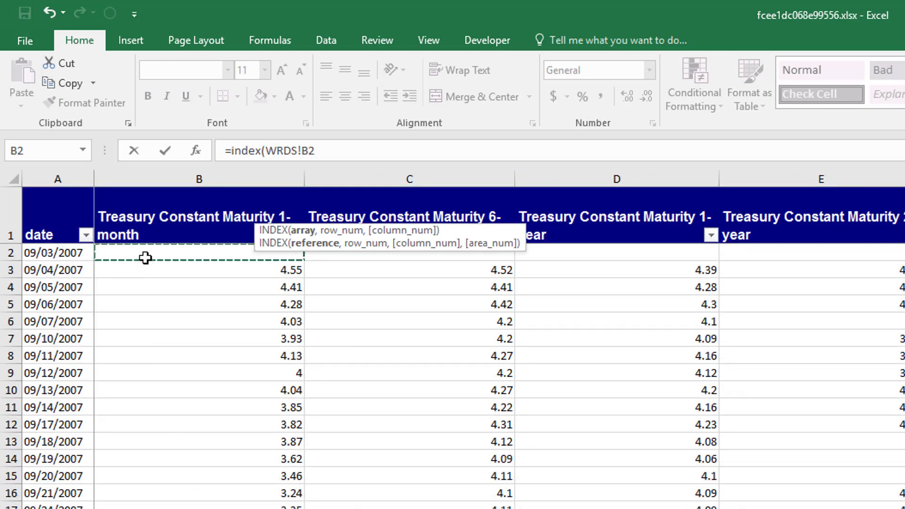
key(Up)
key(Down)
key(shift+Down)
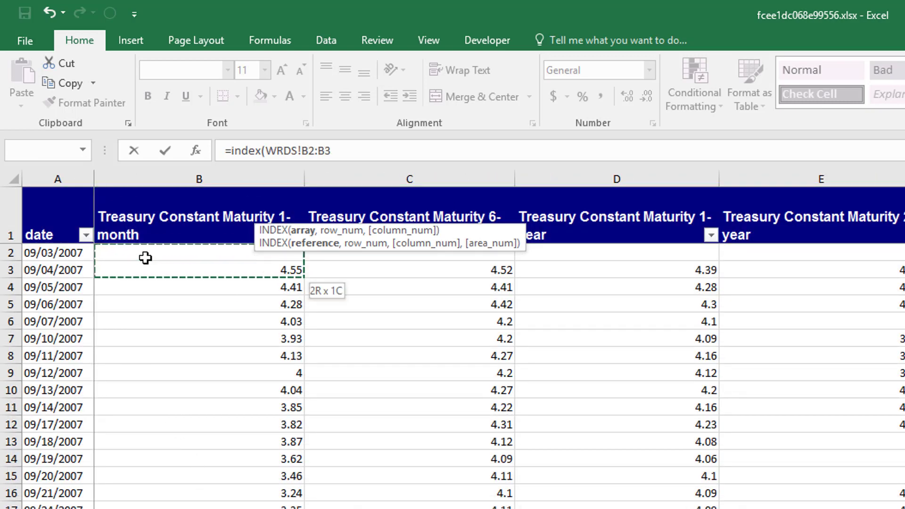
key(ctrl+shift+Down)
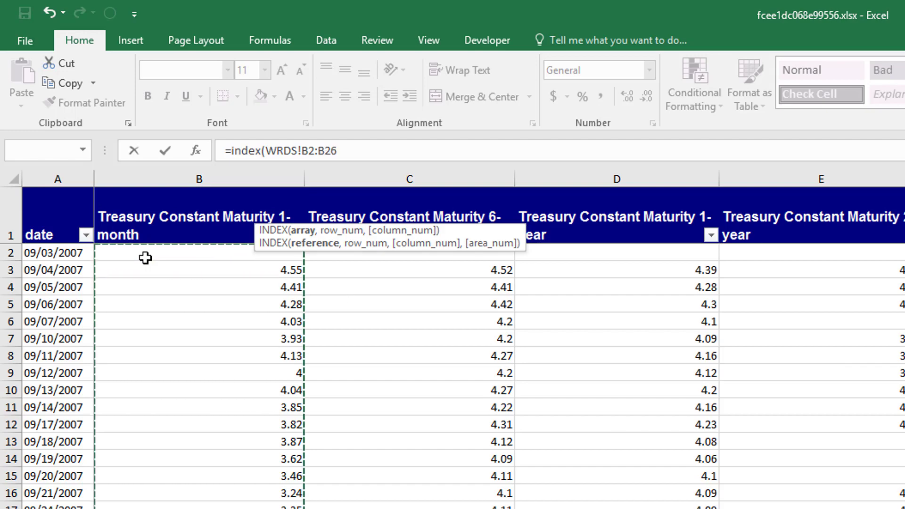
key(Left)
key(Right)
key(shift+Down)
key(shift+Down)
key(shift+Down)
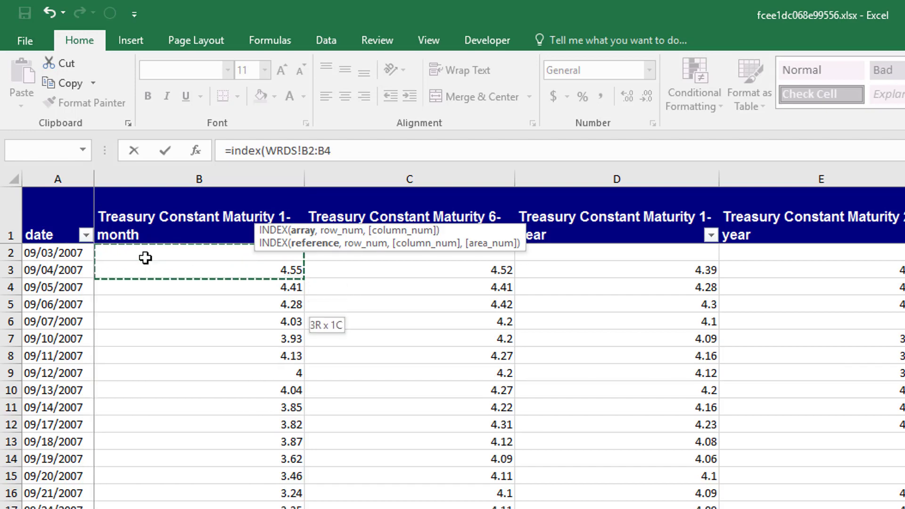
key(shift+Page_Down)
key(shift+Page_Down)
key(shift+Page_Down)
key(shift+Page_Down)
key(shift+Page_Down)
key(shift+Page_Down)
key(shift+Page_Down)
key(shift+Page_Down)
key(shift+Page_Down)
key(shift+Page_Down)
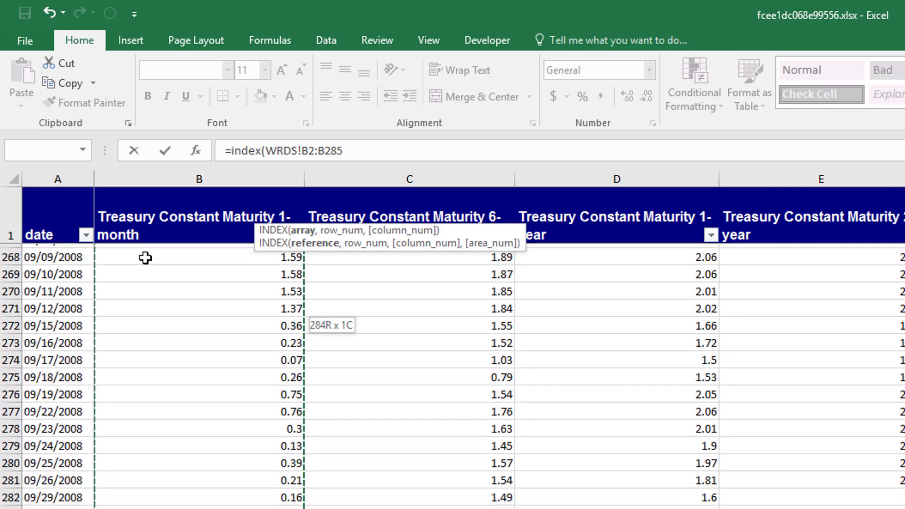
key(shift+Page_Down)
key(shift+Page_Down)
key(ctrl+shift+End)
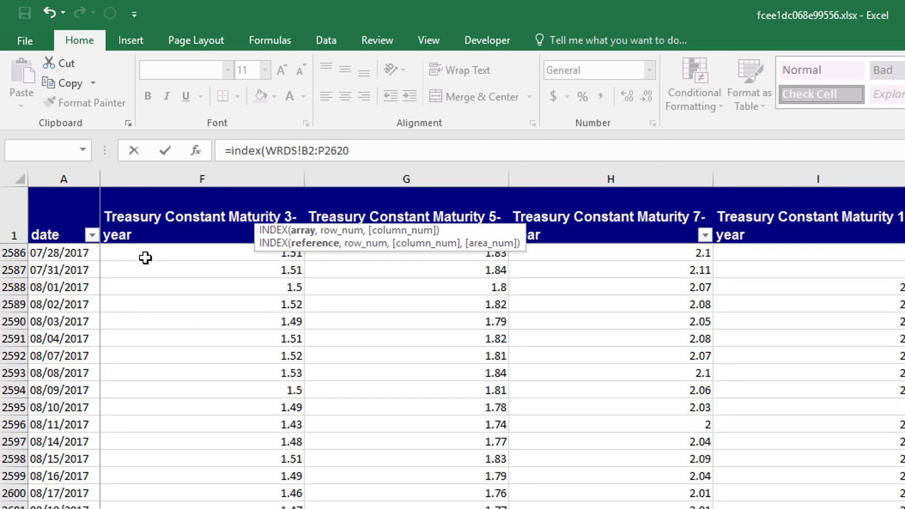
key(shift+Left)
key(shift+Left)
key(shift+Left)
key(shift+Left)
key(shift+Left)
text(,)
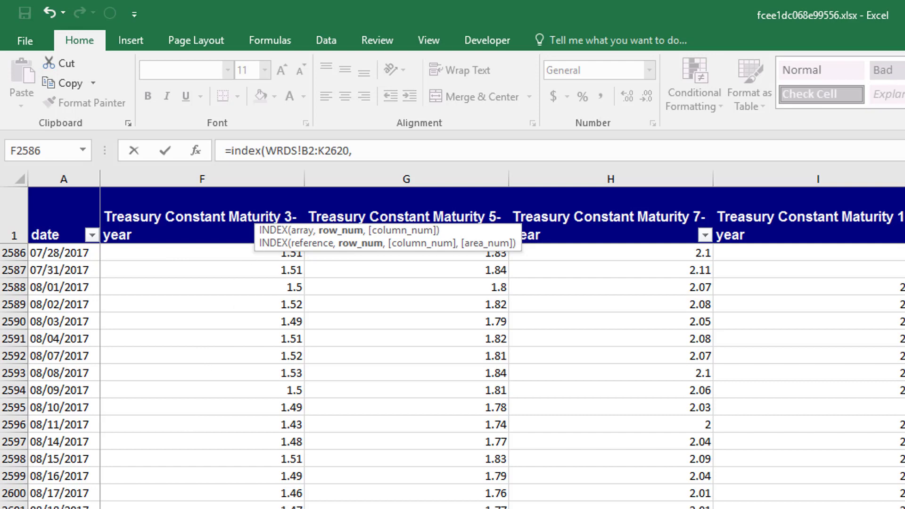
Complete the INDEX formula with the Yield Curve sheet's cell B2 as row number and an empty column number.
key(ctrl+Page_Down)
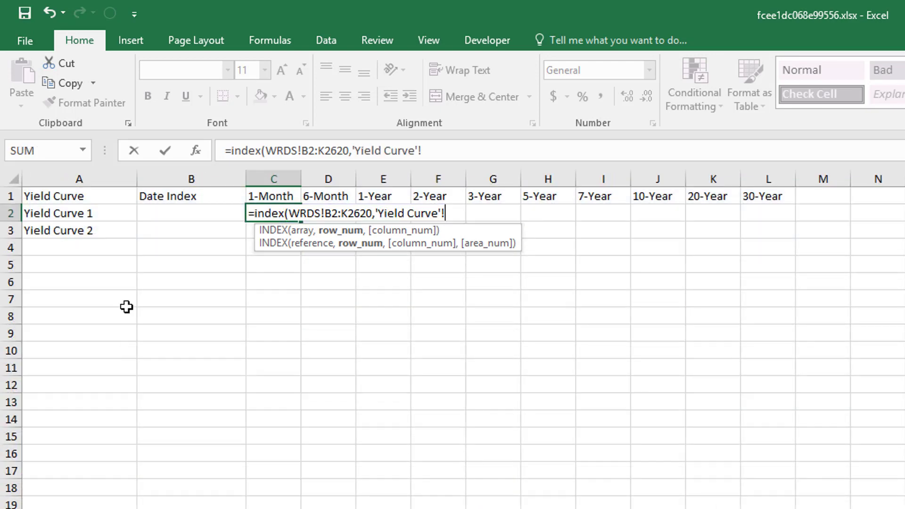
click(185, 210)
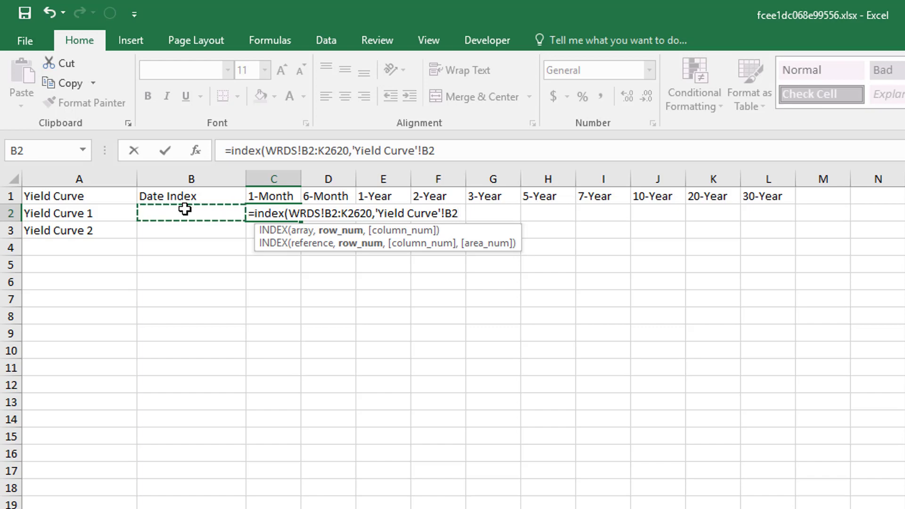
text(,)
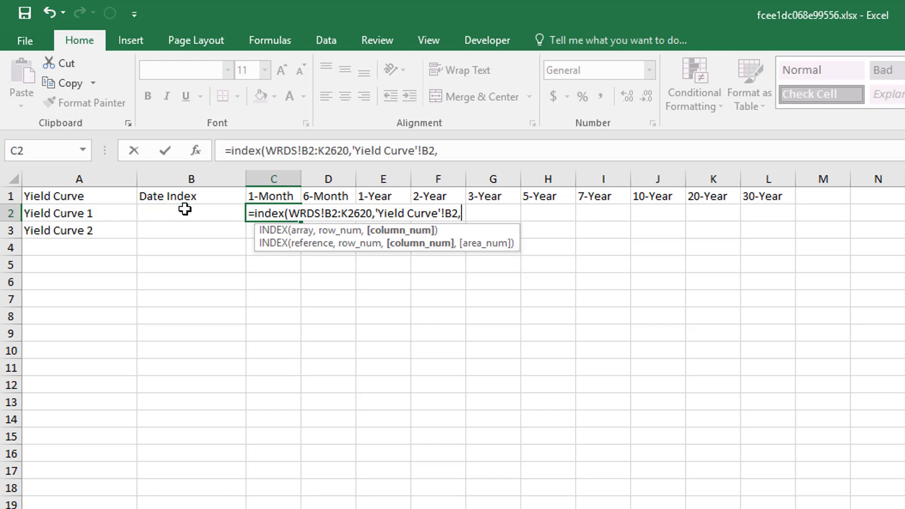
text())
key(Return)
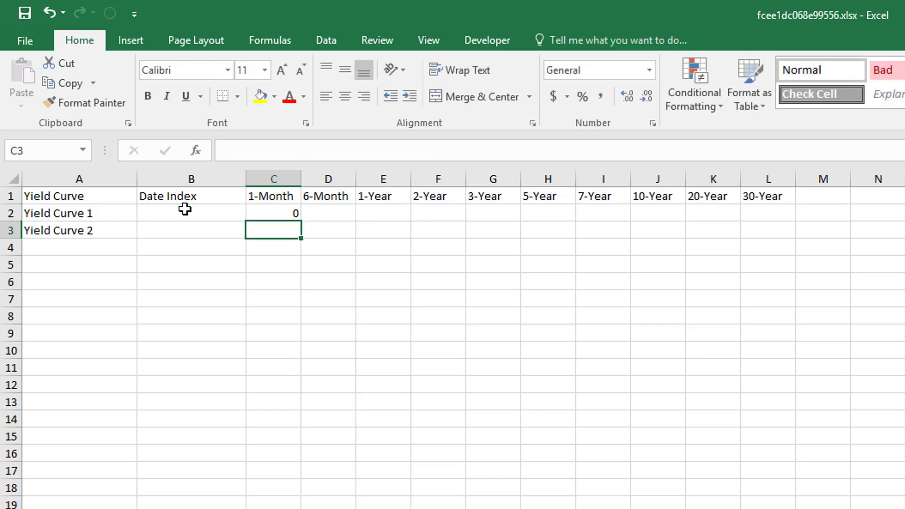
Try Date Index values 1 and 2 in B2 to check the single-cell INDEX formula for Yield Curve 1.
key(Up)
click(184, 208)
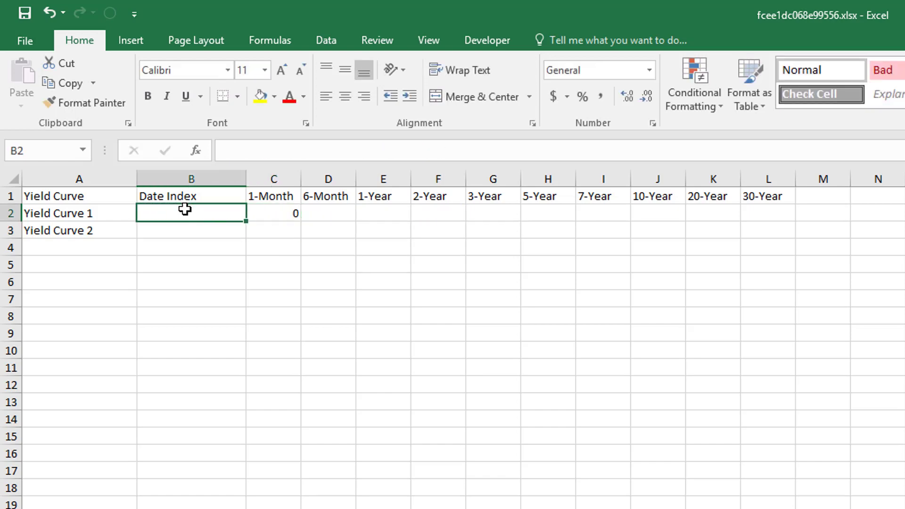
text(1)
key(Return)
key(Up)
text(2)
key(Return)
key(Up)
Enter the INDEX formula as an array formula across C2:L2, covering the 1-Month to 30-Year maturities.
key(Right)
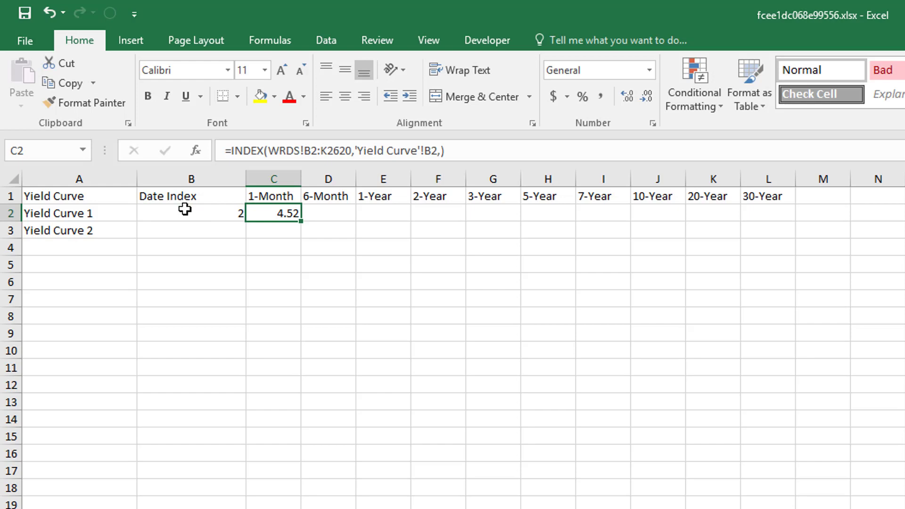
key(shift+Right)
key(shift+Right)
key(shift+Right)
key(shift+Right)
key(shift+Right)
key(shift+Right)
key(shift+Right)
key(shift+Right)
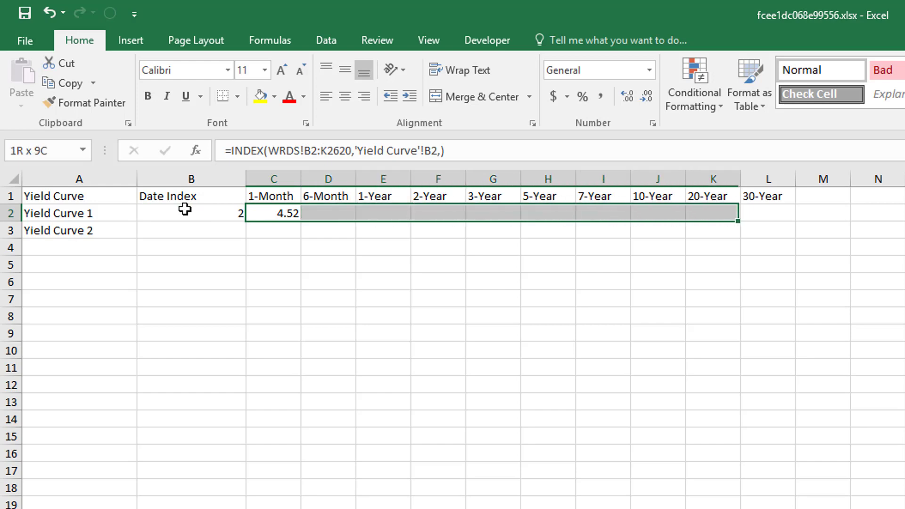
key(shift+Right)
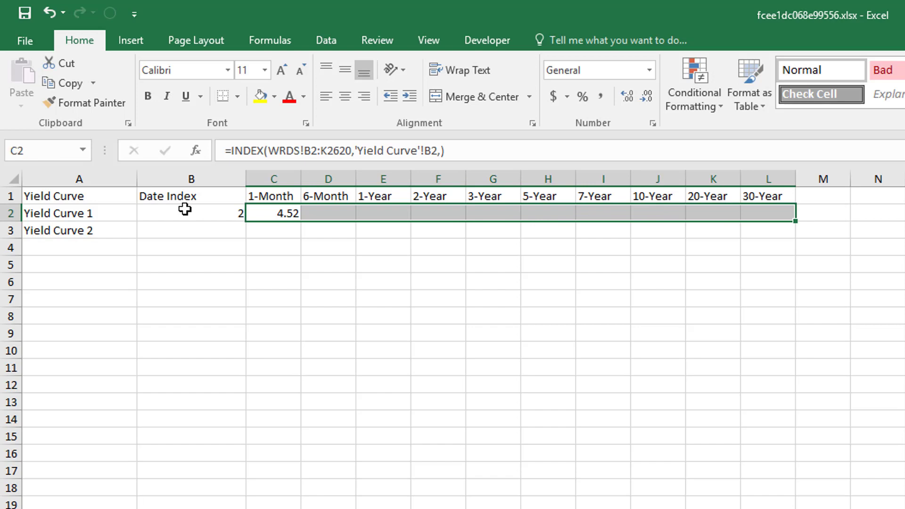
key(F2)
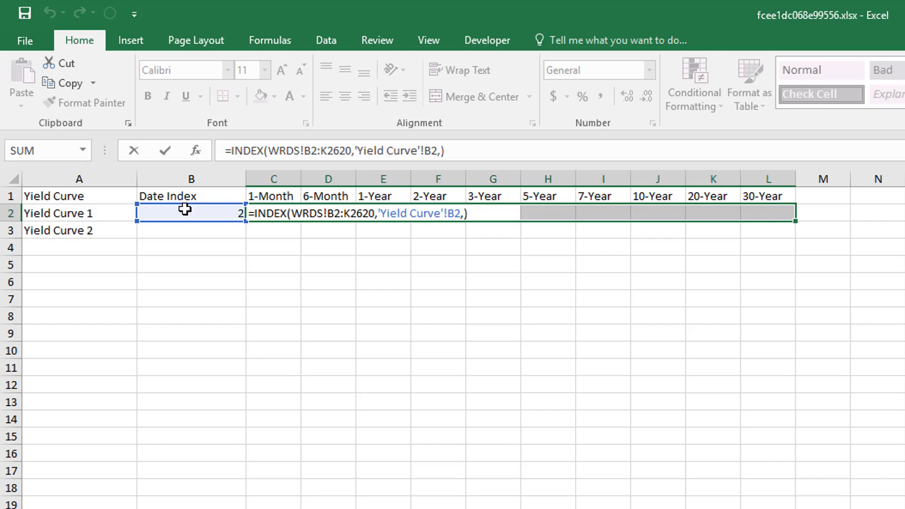
key(ctrl+shift+Return)
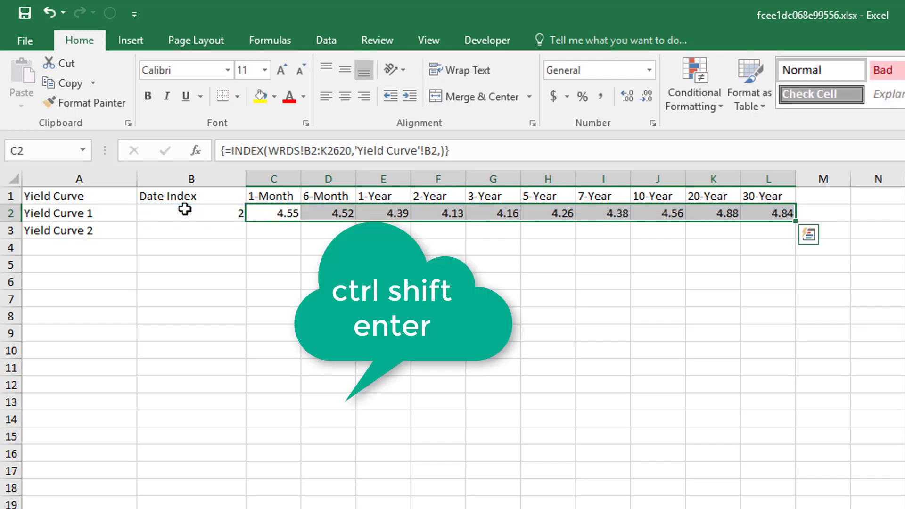
Test the C2:L2 array formula with Date Index values 1 and 2 in B2.
click(186, 209)
text(1)
key(Return)
key(Up)
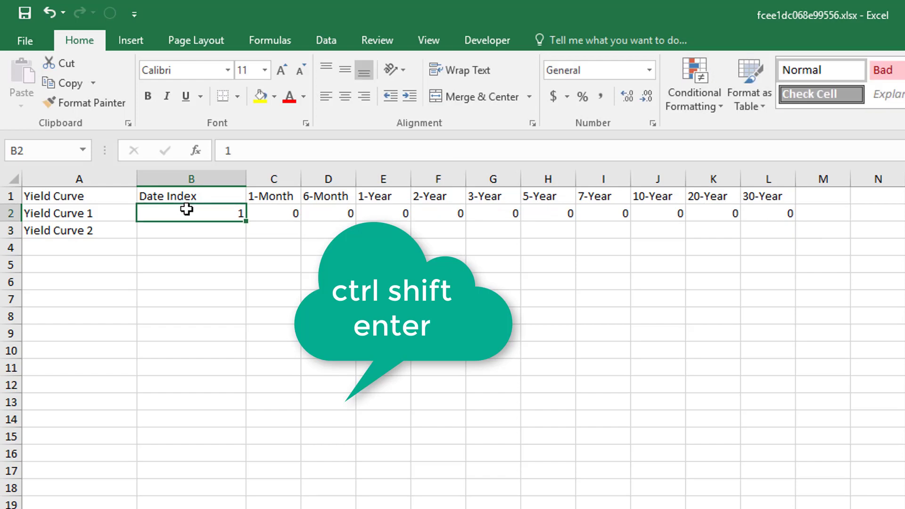
text(2)
key(Return)
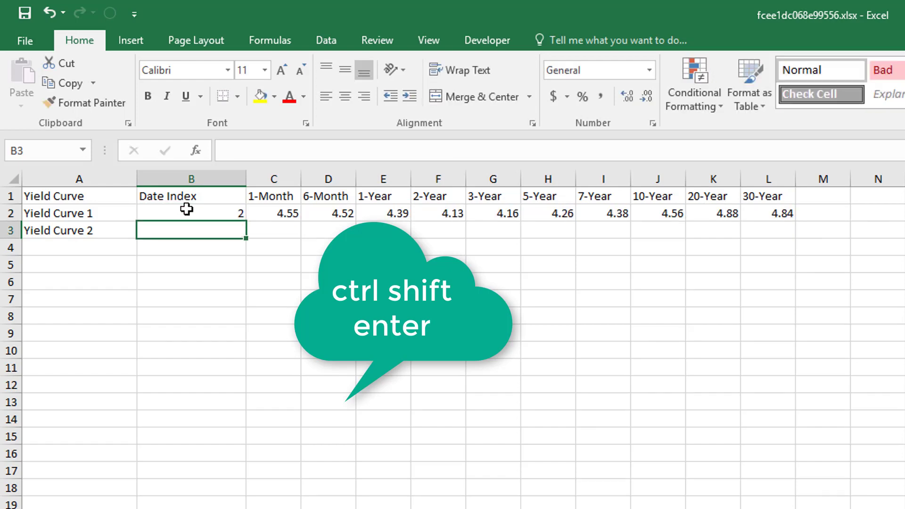
key(Up)
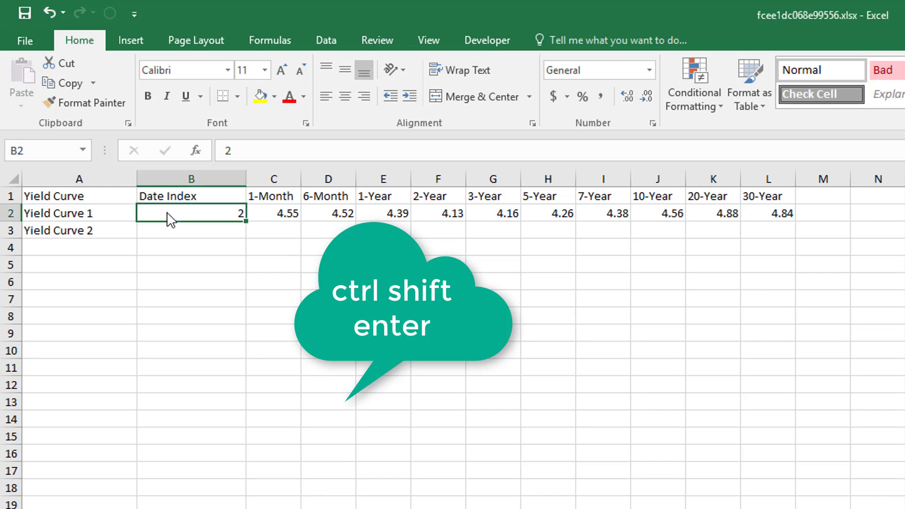
Test the Yield Curve 1 row with Date Index values 3, 8 and 9 in B2.
text(3)
key(Return)
key(Up)
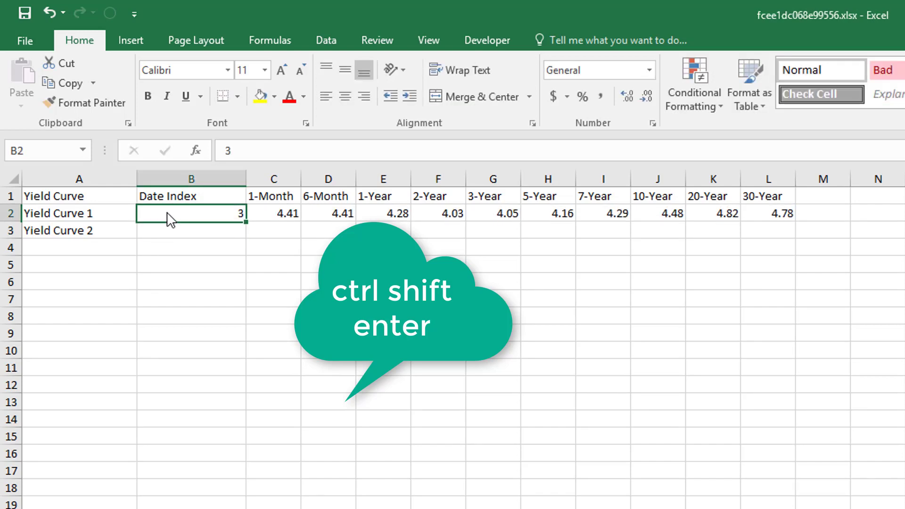
text(8)
key(Return)
key(Up)
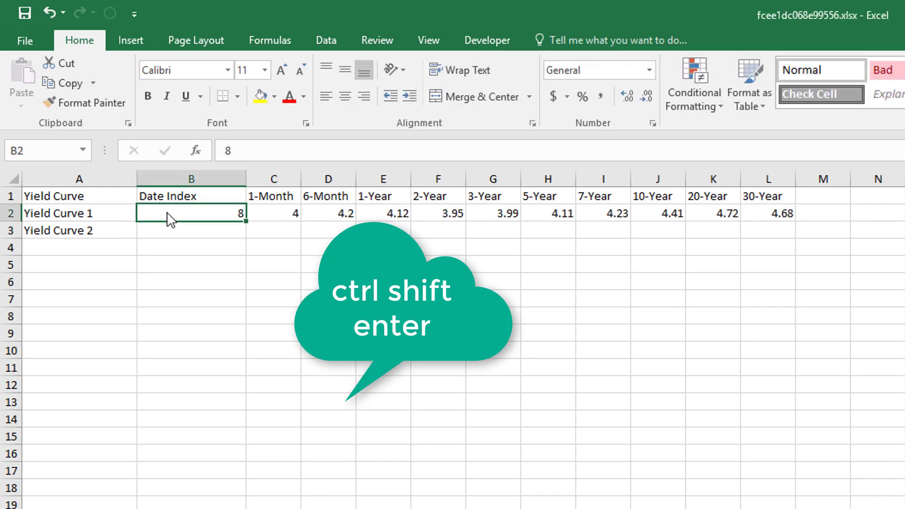
text(9)
key(Return)
key(Up)
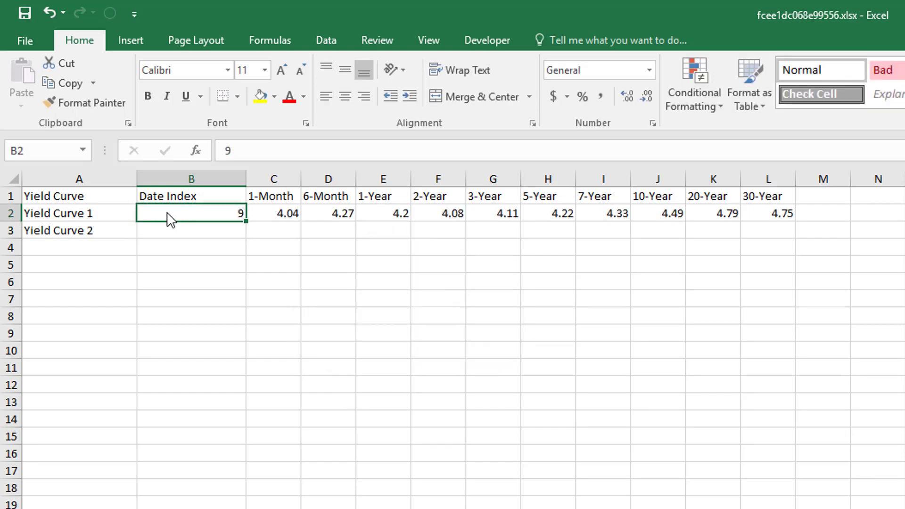
Set the Date Index of Yield Curve 1 in B2 to 1.
text(1)
key(Return)
key(Up)
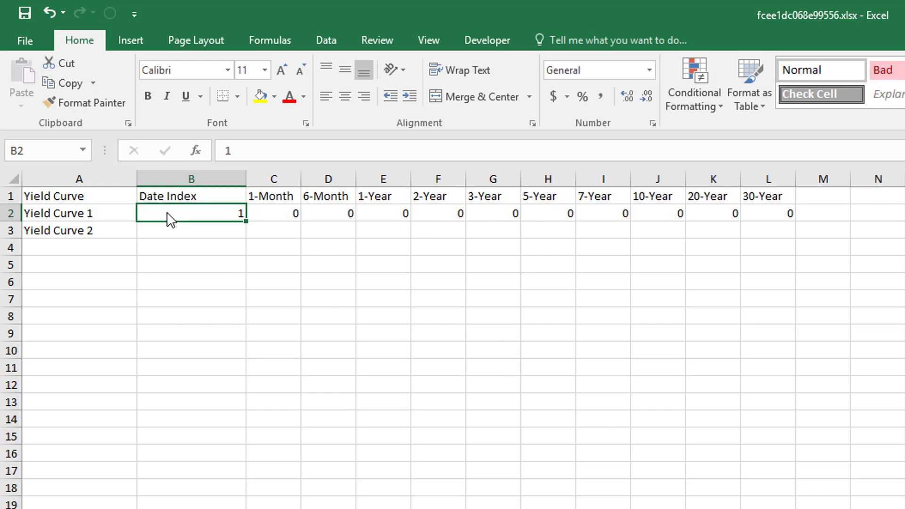
Examine the Treasury rate cells in the 09/03/2007 and 09/04/2007 rows of the WRDS sheet.
click(127, 508)
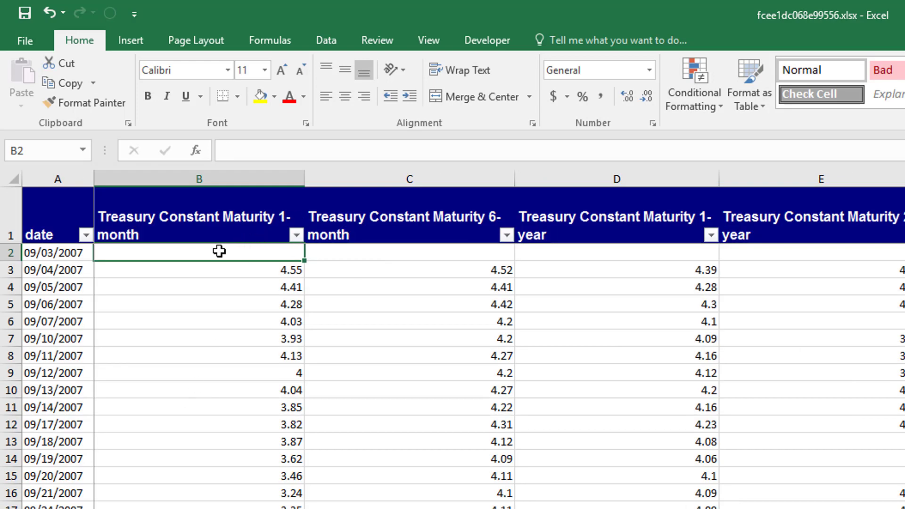
key(ctrl+shift+Right)
key(ctrl+shift+Left)
key(Left)
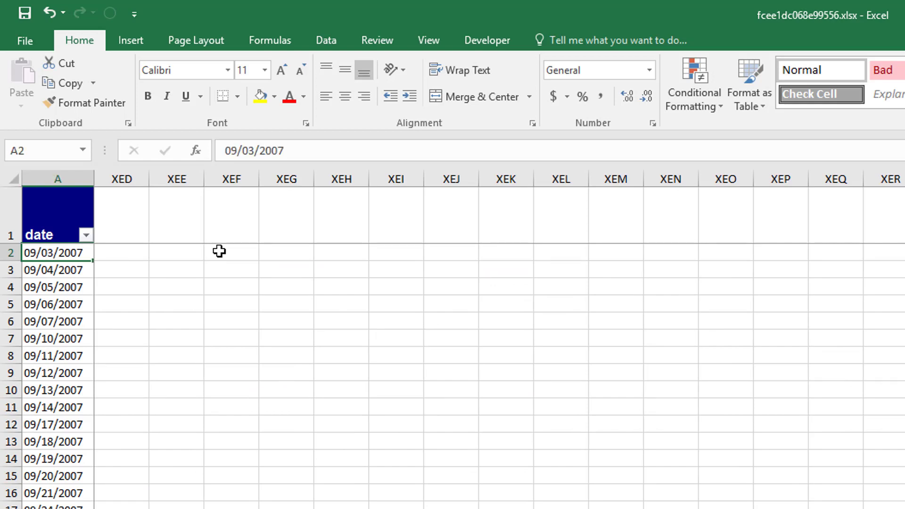
key(Right)
key(shift+Right)
key(shift+Right)
key(shift+Right)
key(shift+Right)
key(shift+Right)
key(shift+Right)
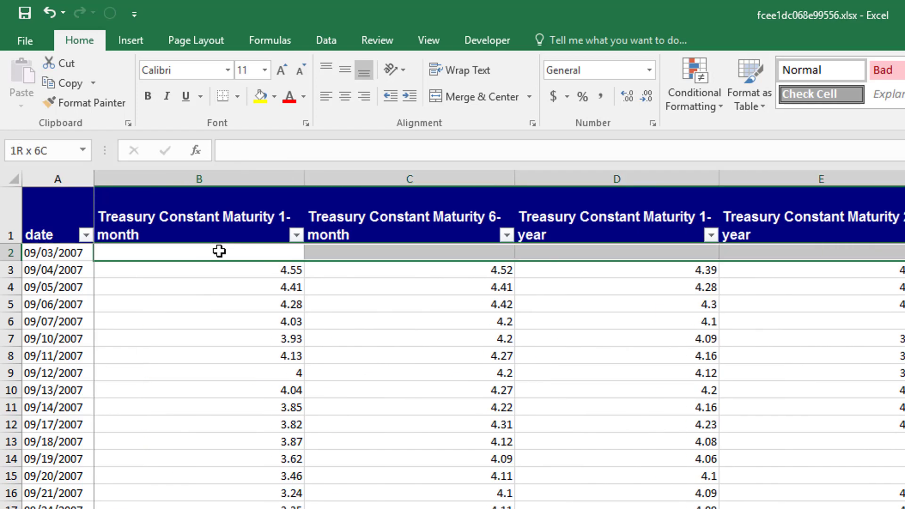
key(ctrl+0)
key(ctrl+shift+0)
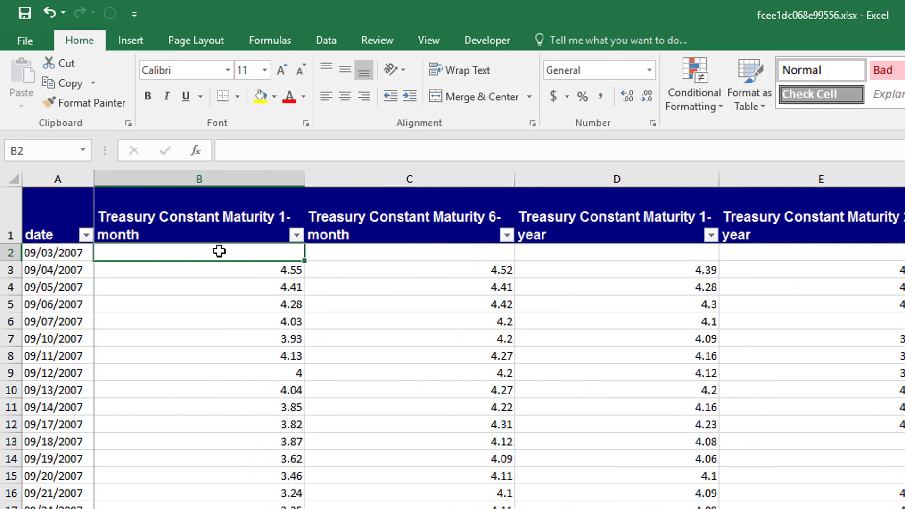
key(Down)
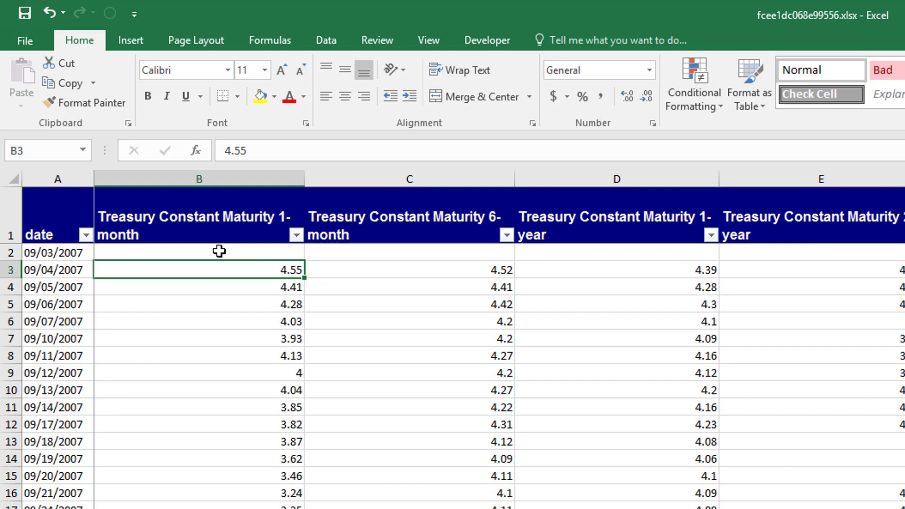
Set the Date Index of Yield Curve 1 in B2 of the Yield Curve sheet to 2.
key(ctrl+Page_Down)
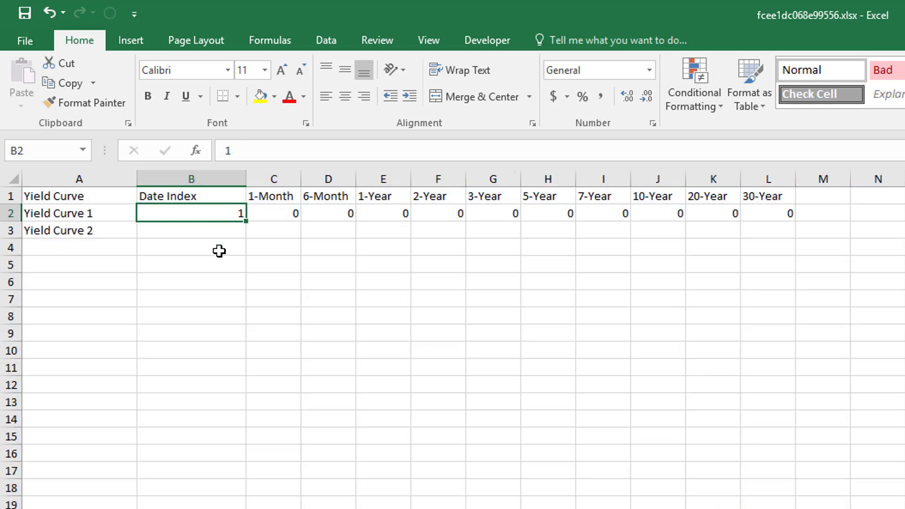
text(2)
key(Return)
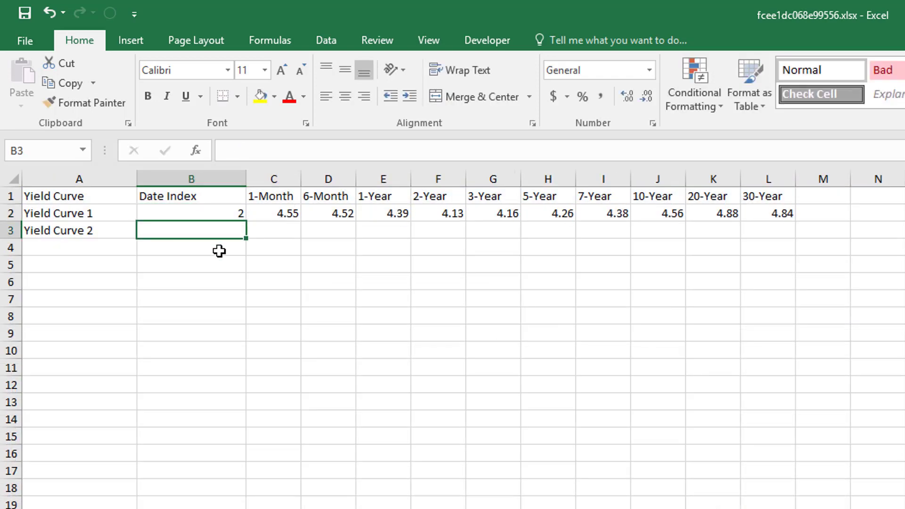
Examine the Yield Curve 1 rates in C2:L2 and the INDEX array formula behind them.
key(Up)
key(Right)
key(shift+Right)
key(shift+Right)
key(shift+Right)
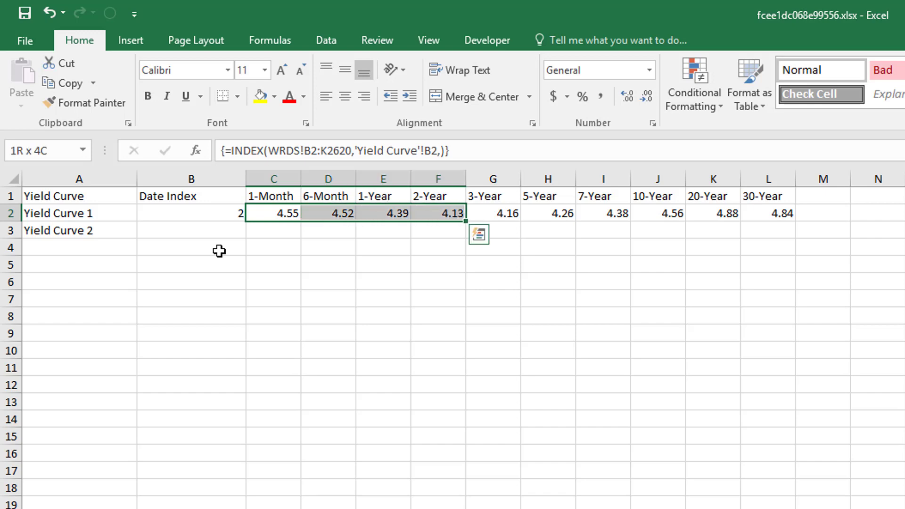
key(Left)
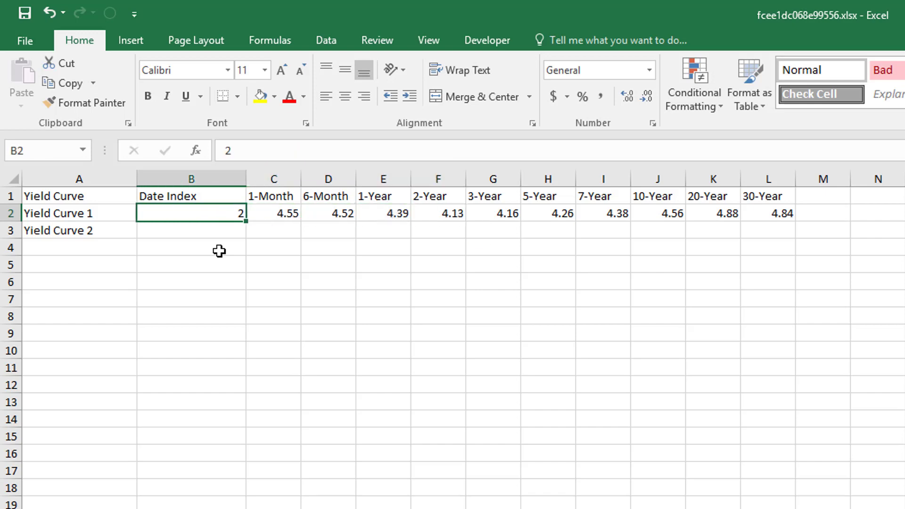
key(Right)
key(Left)
key(Right)
key(shift+Right)
key(shift+Right)
key(shift+Right)
key(shift+Right)
key(shift+Right)
key(shift+Right)
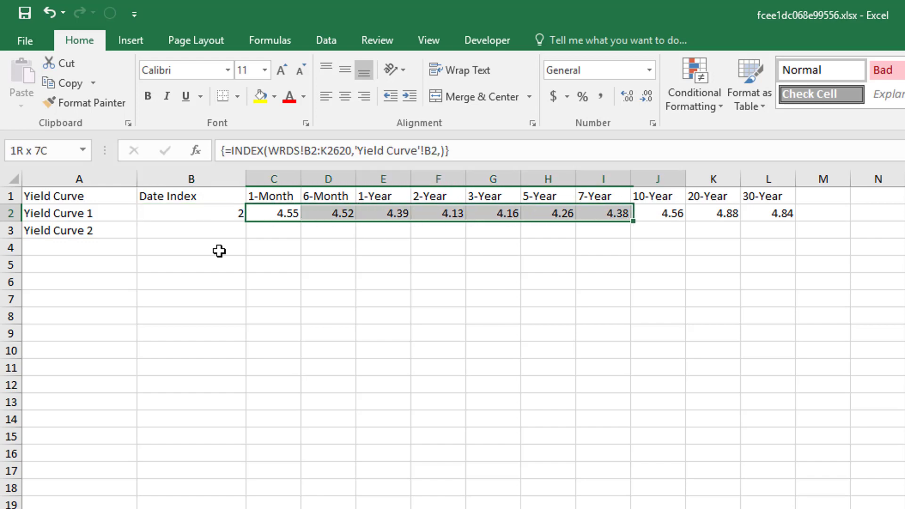
key(shift+Right)
key(shift+Right)
key(shift+Right)
key(Left)
key(Right)
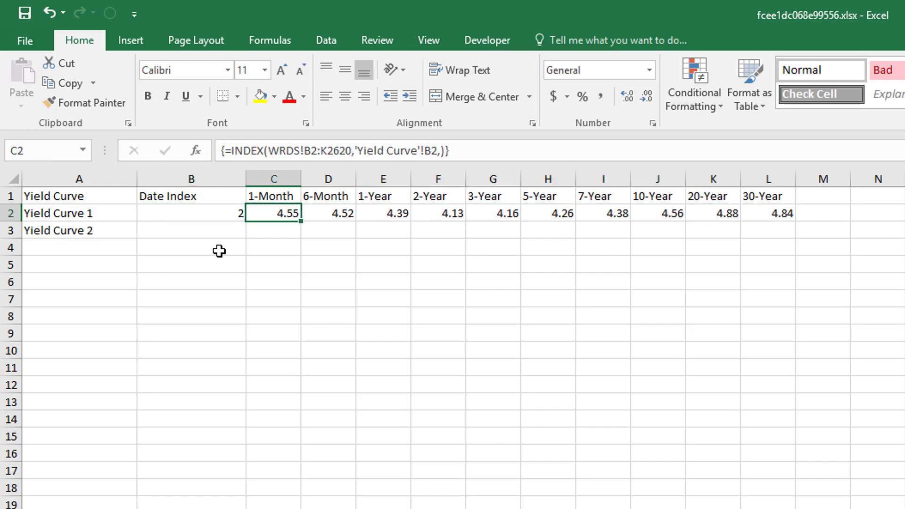
Copy the INDEX formula text from C2 into C3 and change its row reference to 'Yield Curve'!B3.
key(F2)
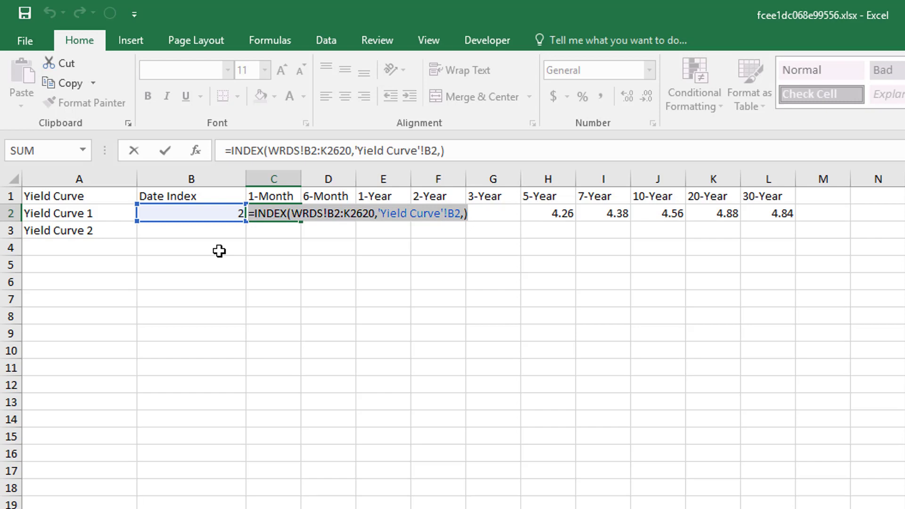
key(ctrl+c)
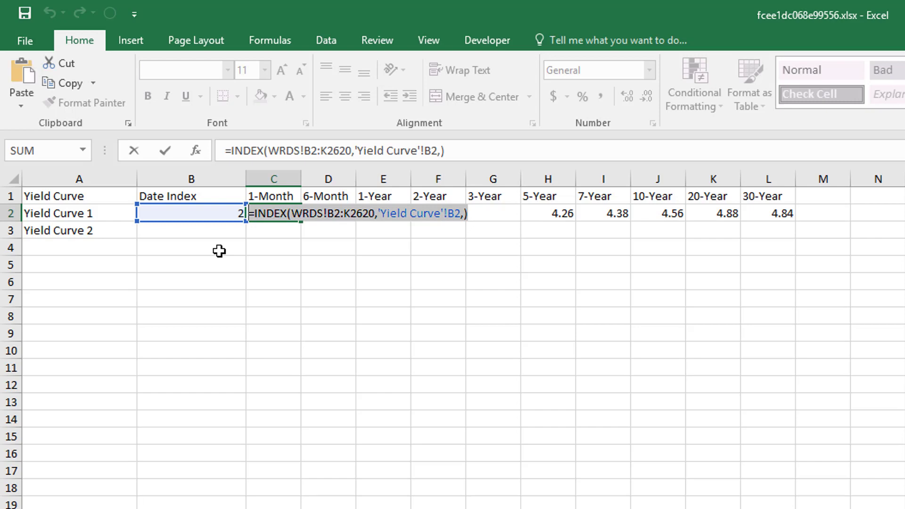
key(Escape)
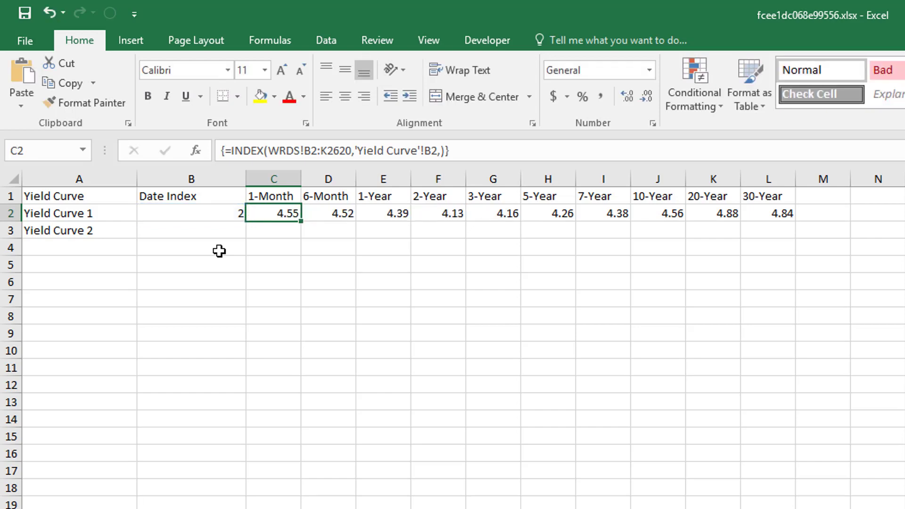
key(Down)
key(ctrl+v)
key(F2)
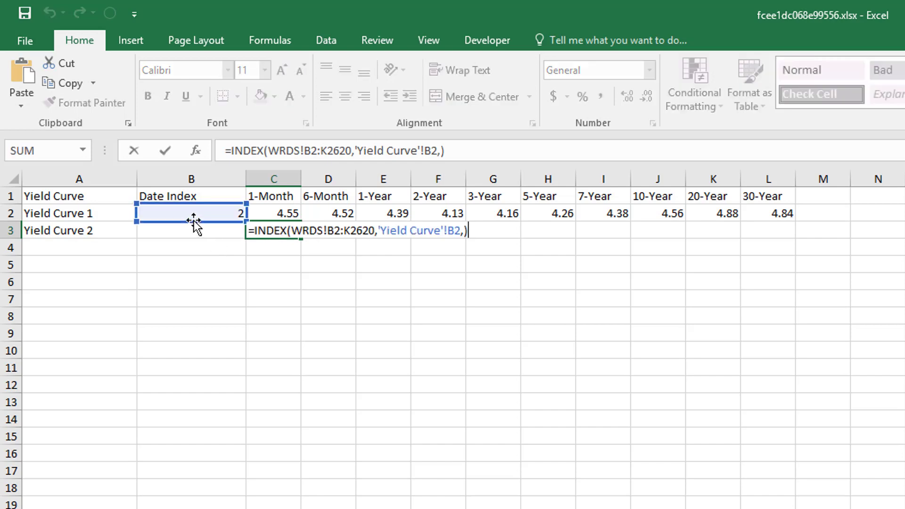
drag(196, 220, 196, 239)
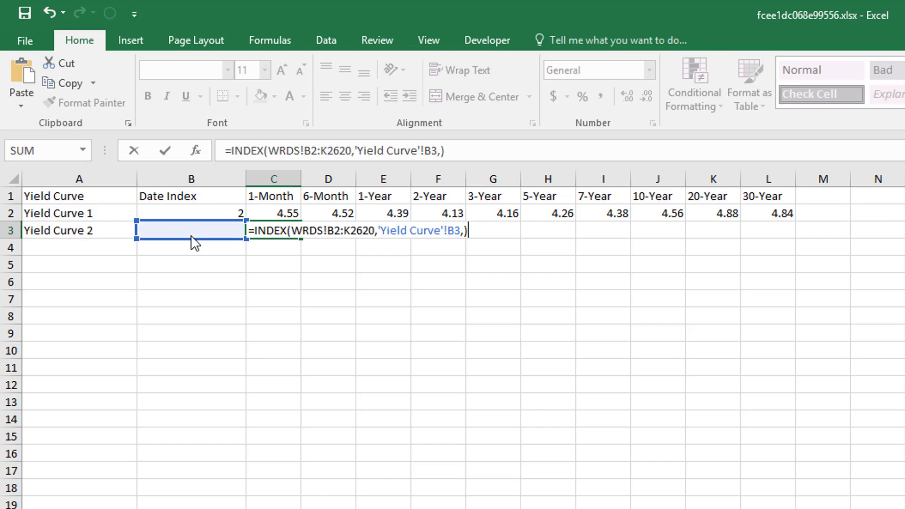
key(Return)
key(Up)
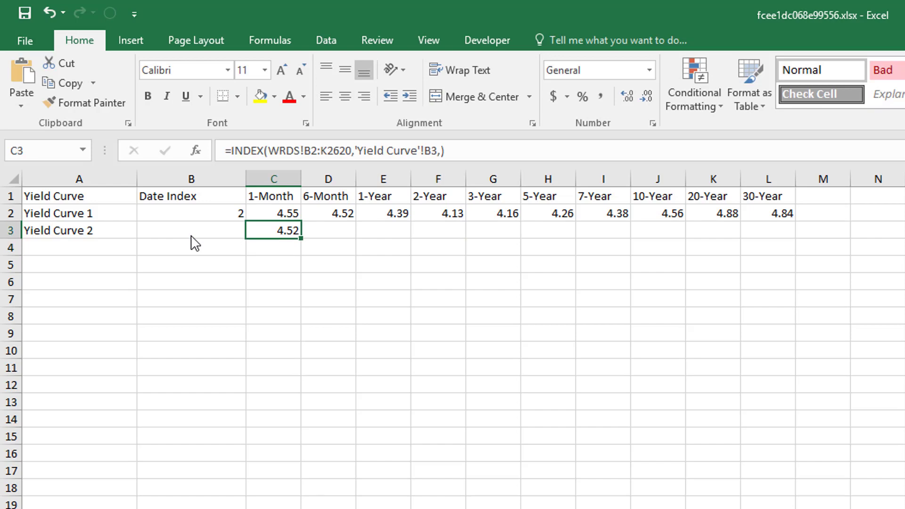
Enter the C3 INDEX formula as an array formula across C3:L3.
key(shift+Right)
key(shift+Right)
key(shift+Right)
key(shift+Right)
key(shift+Right)
key(shift+Right)
key(shift+Right)
key(shift+Right)
key(shift+Right)
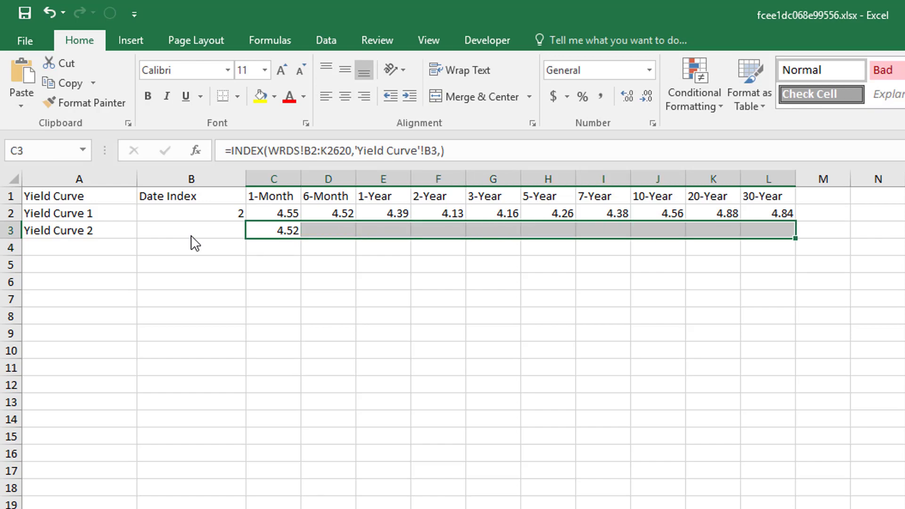
key(F2)
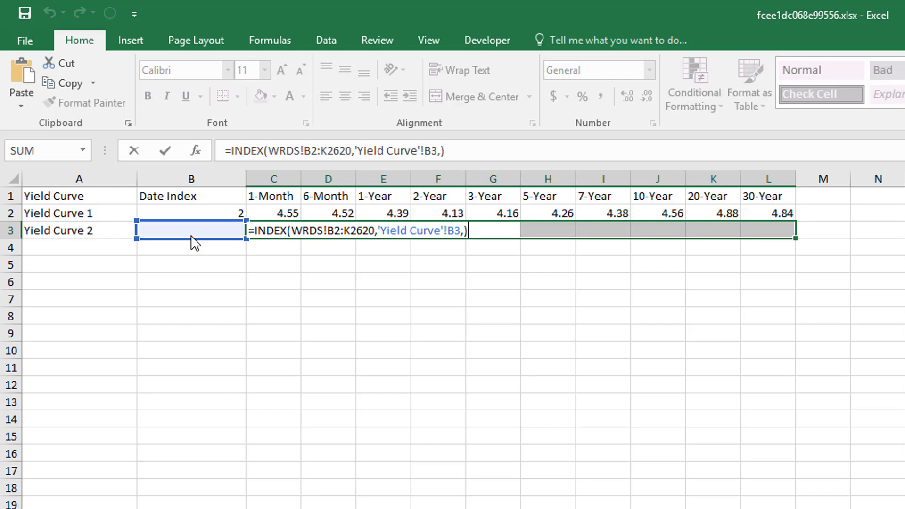
key(ctrl+shift+Return)
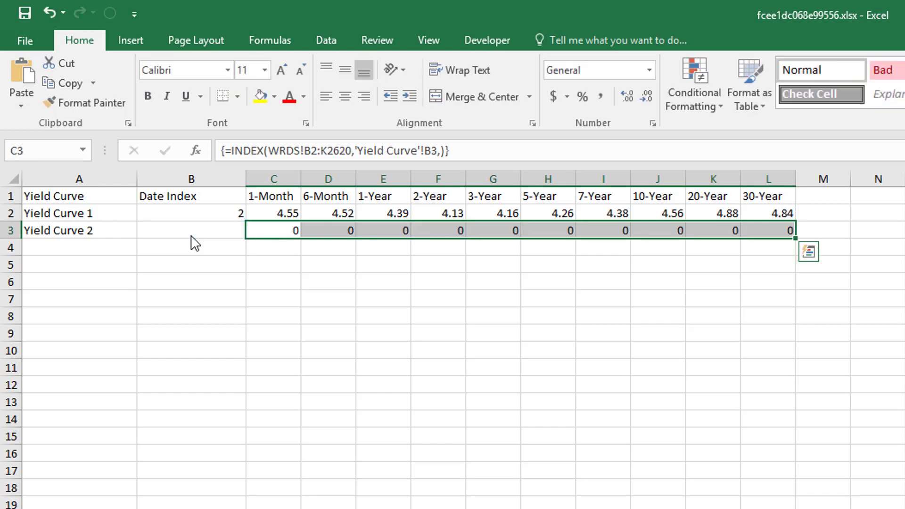
Set the Date Index of Yield Curve 2 in B3 to 63.
click(195, 244)
text(63)
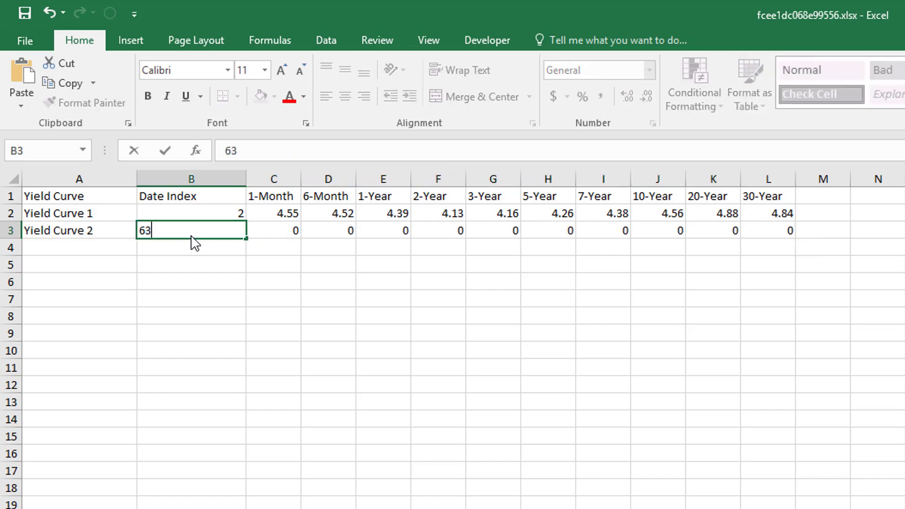
key(Return)
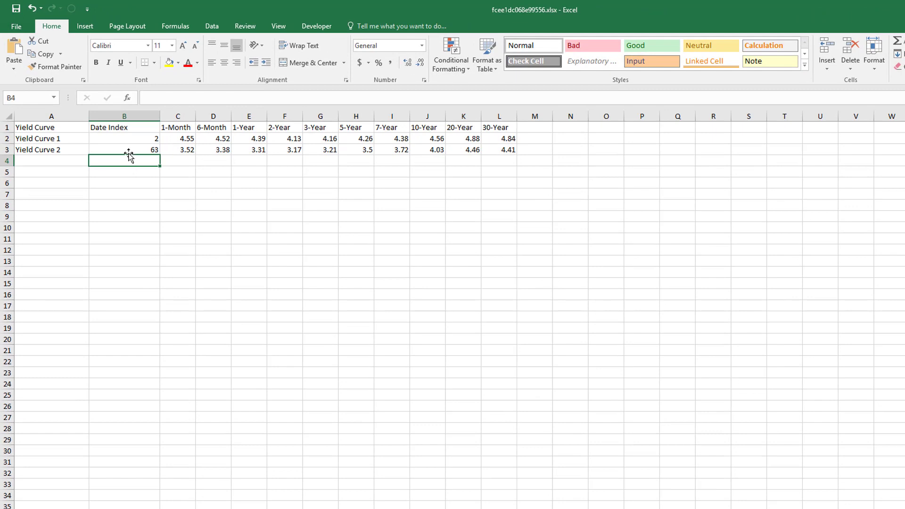
Insert a basic 2-D line chart of the yield curve table and place it below the data.
click(89, 29)
click(423, 55)
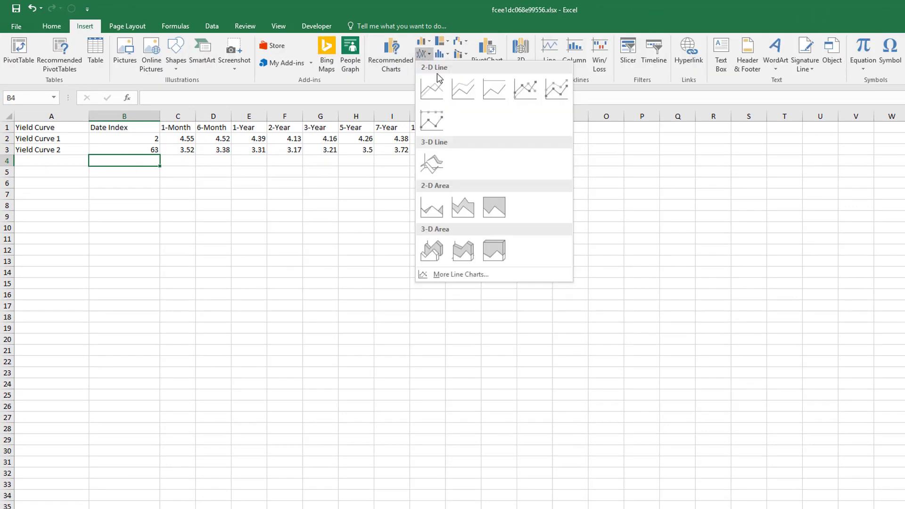
click(432, 90)
drag(481, 268, 380, 265)
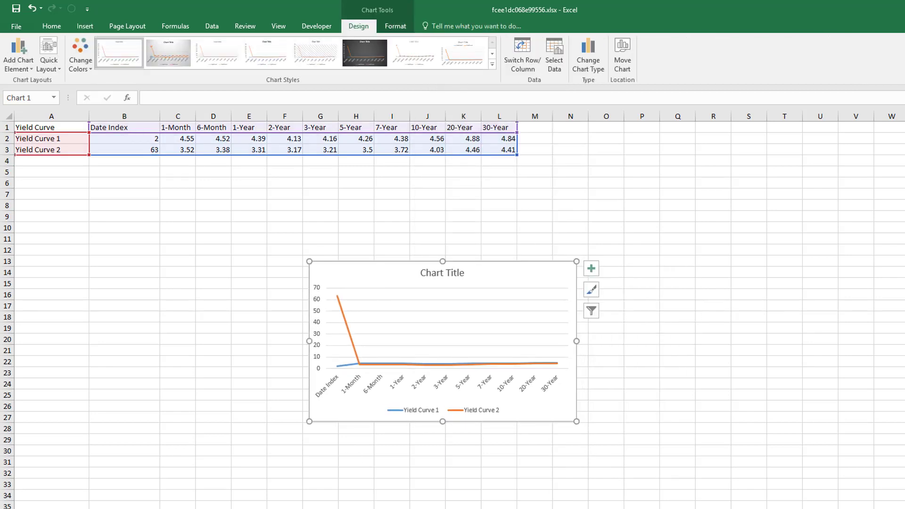
right_click(368, 368)
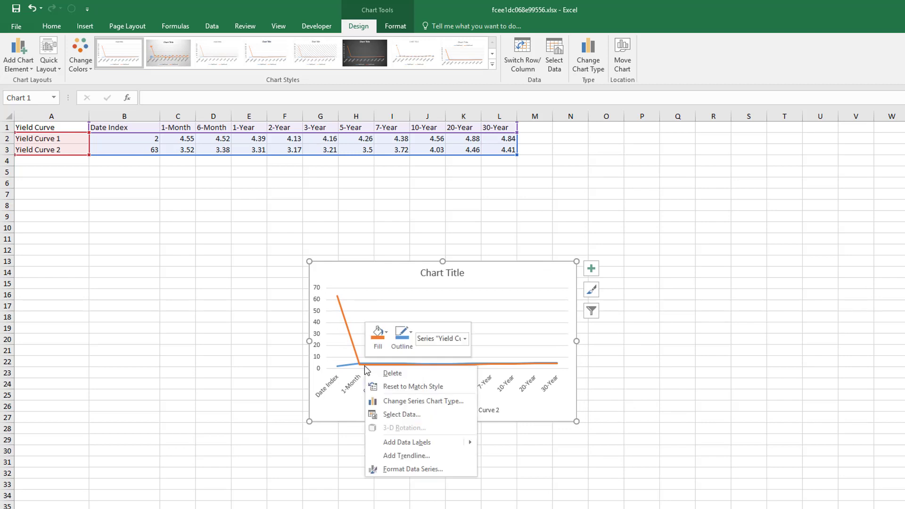
click(385, 415)
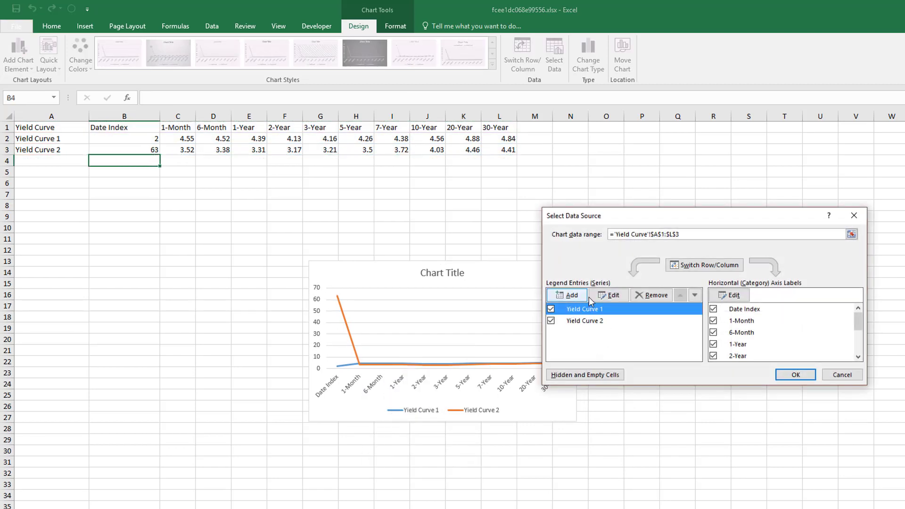
click(826, 374)
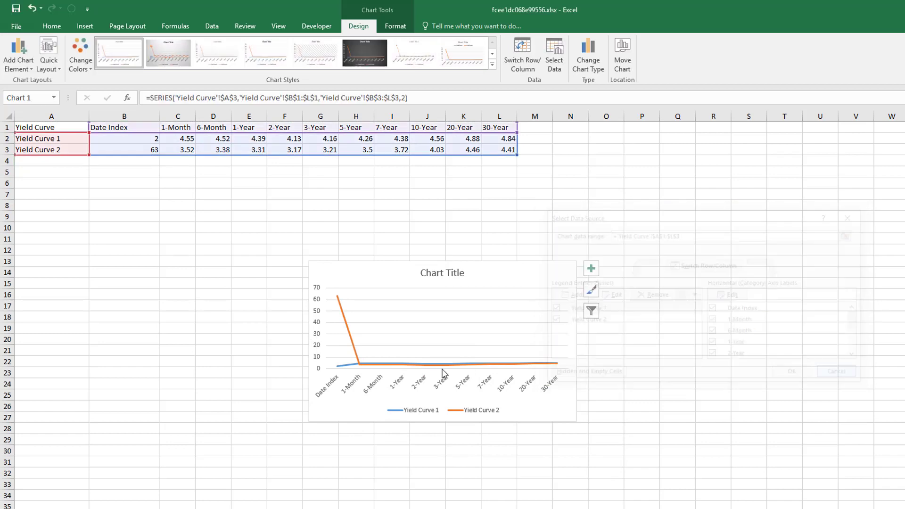
Edit the chart's Yield Curve 1 series to take its name from A2 and its values from C2:L2.
right_click(380, 361)
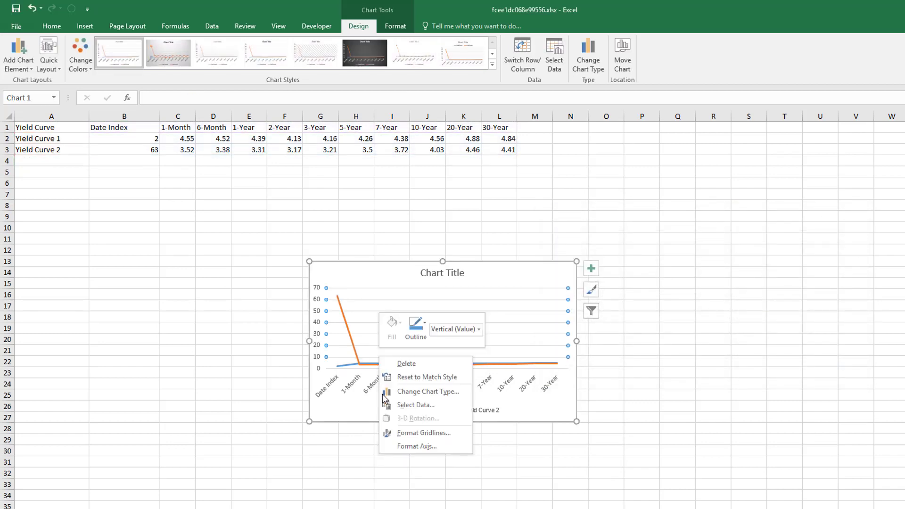
click(399, 406)
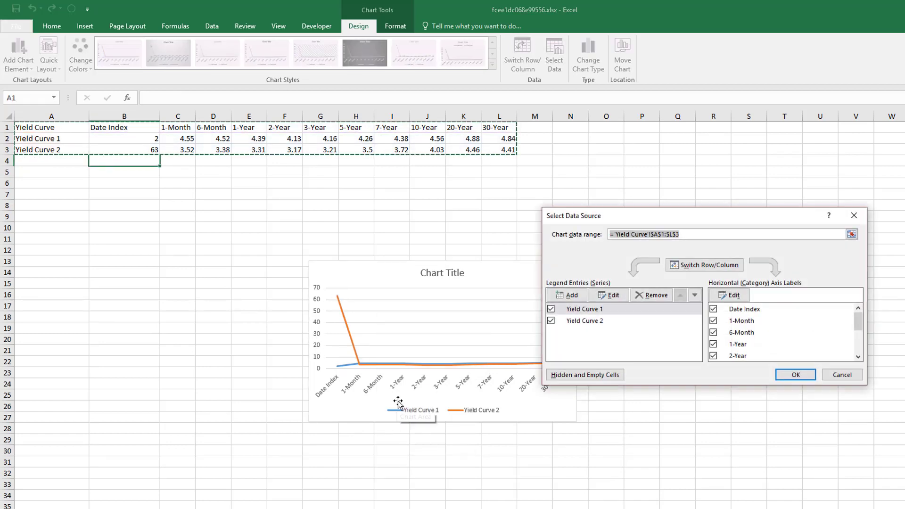
click(609, 295)
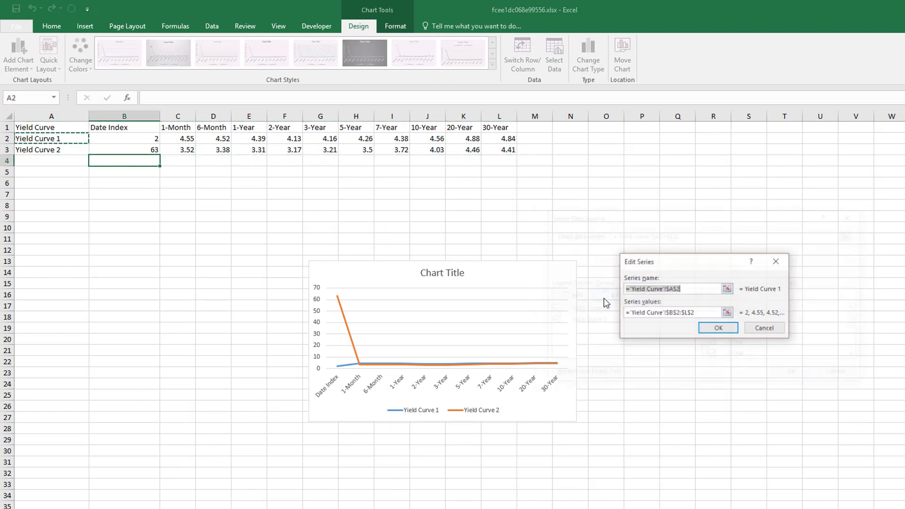
click(179, 138)
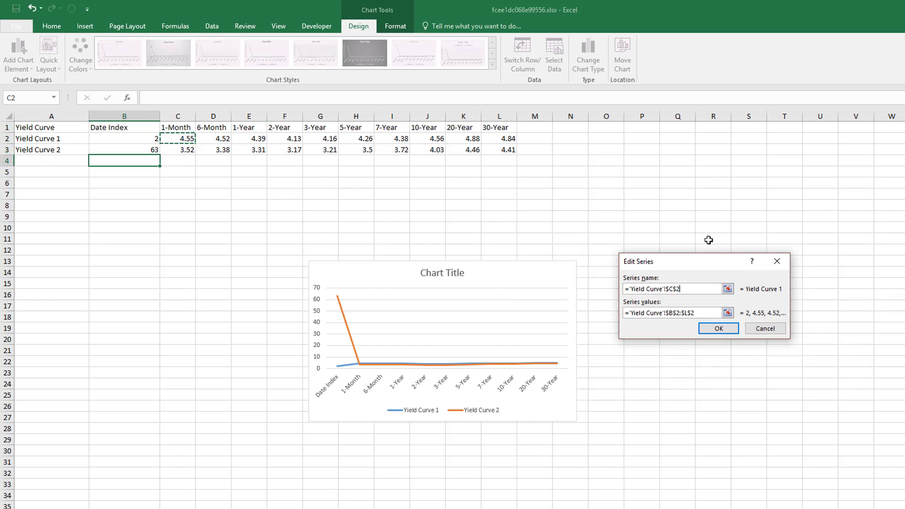
triple_click(698, 289)
click(43, 139)
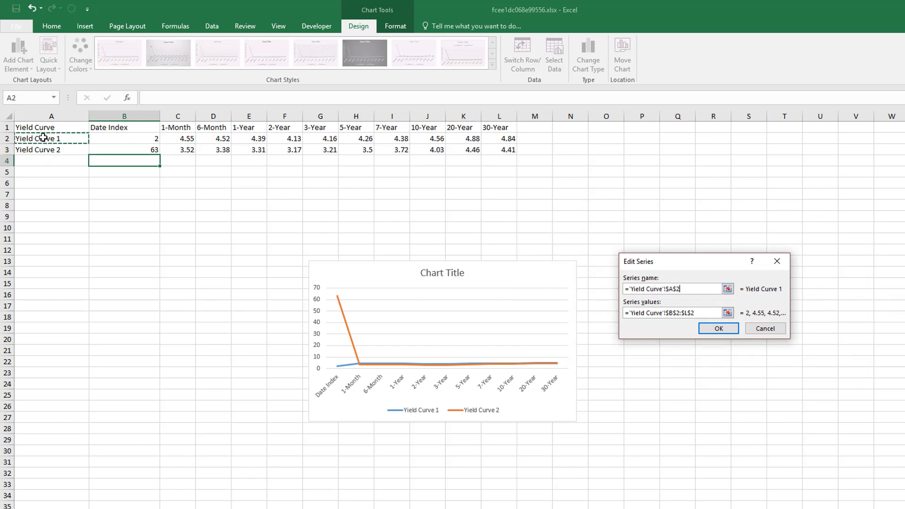
click(715, 314)
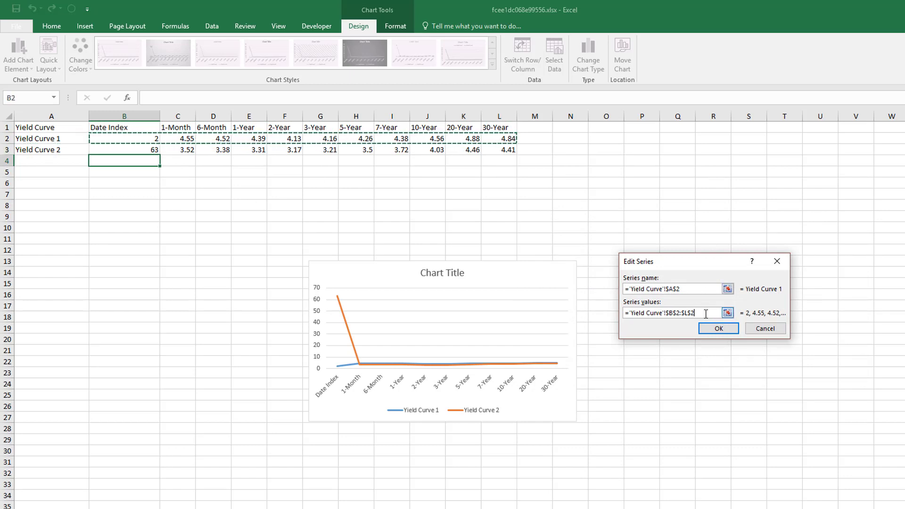
drag(704, 314, 595, 305)
drag(168, 140, 495, 136)
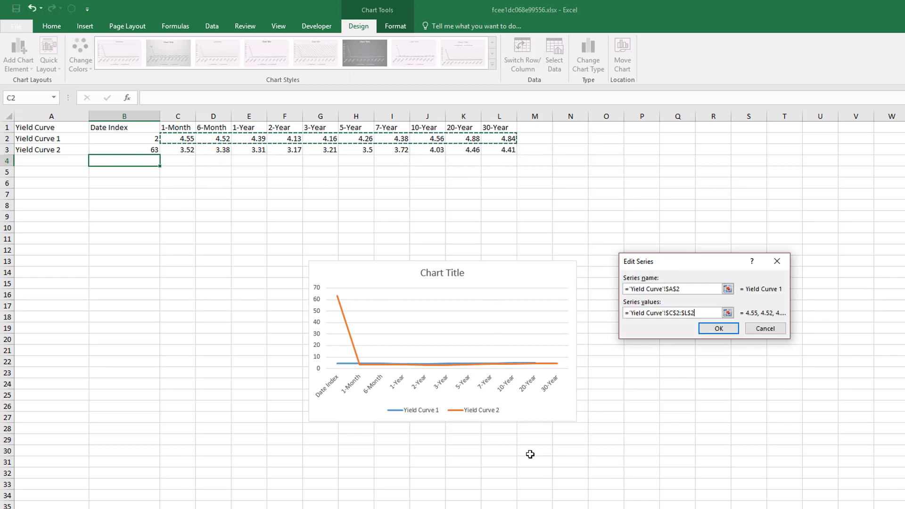
click(714, 330)
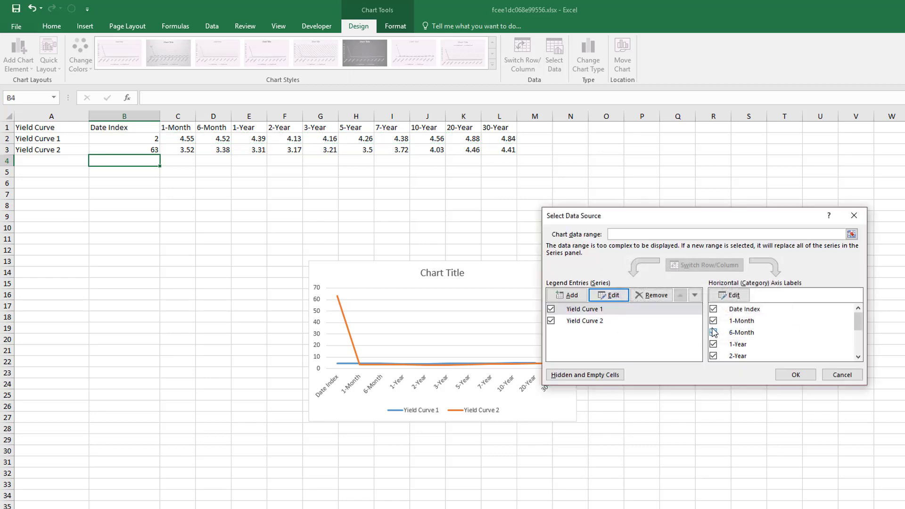
Edit the chart's Yield Curve 2 series to take its name from A3 and its values from C3:L3, and apply the data source changes.
click(593, 323)
click(611, 295)
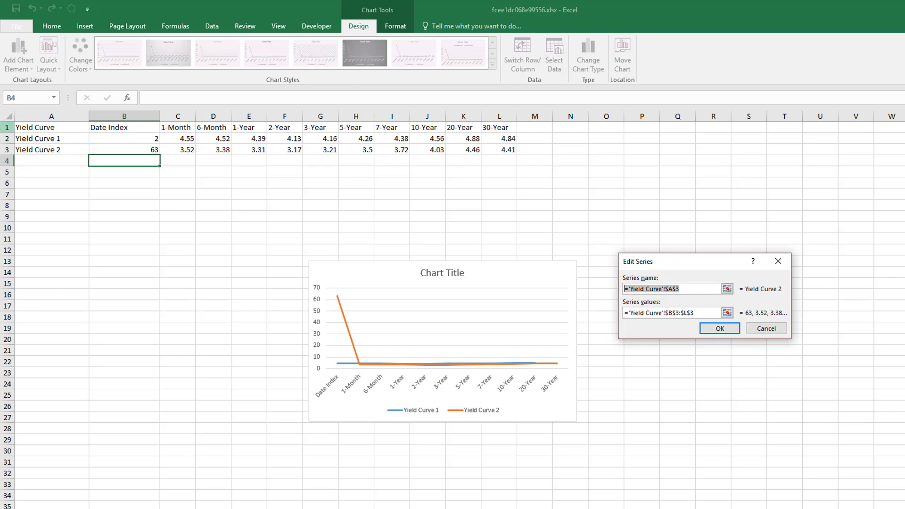
click(41, 149)
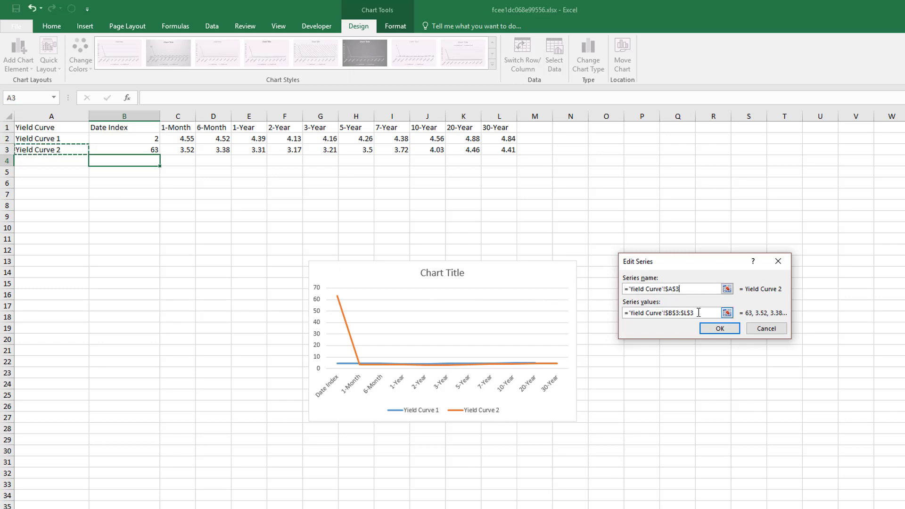
click(646, 315)
drag(172, 148, 512, 152)
key(Return)
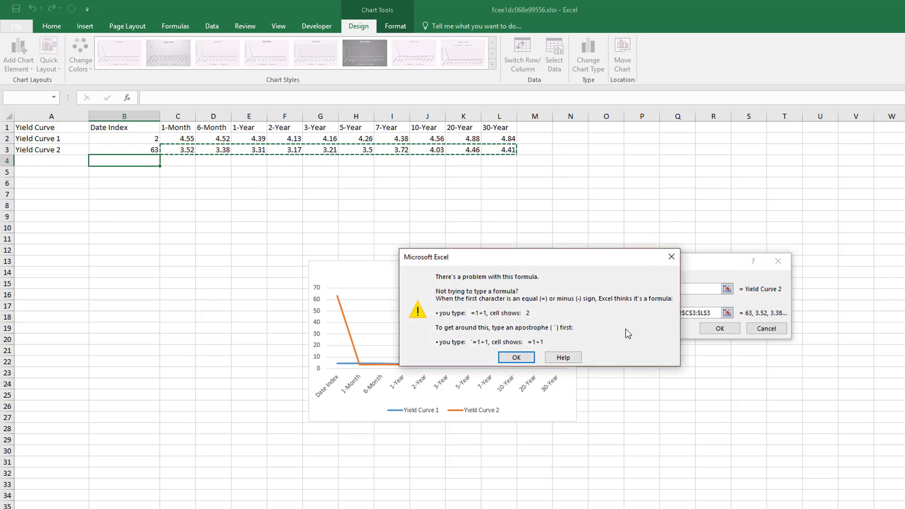
click(517, 358)
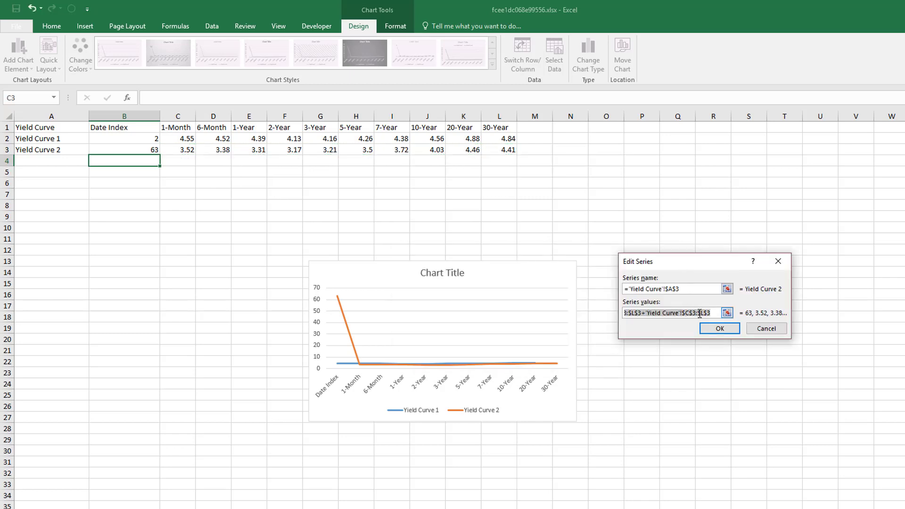
key(BackSpace)
click(176, 150)
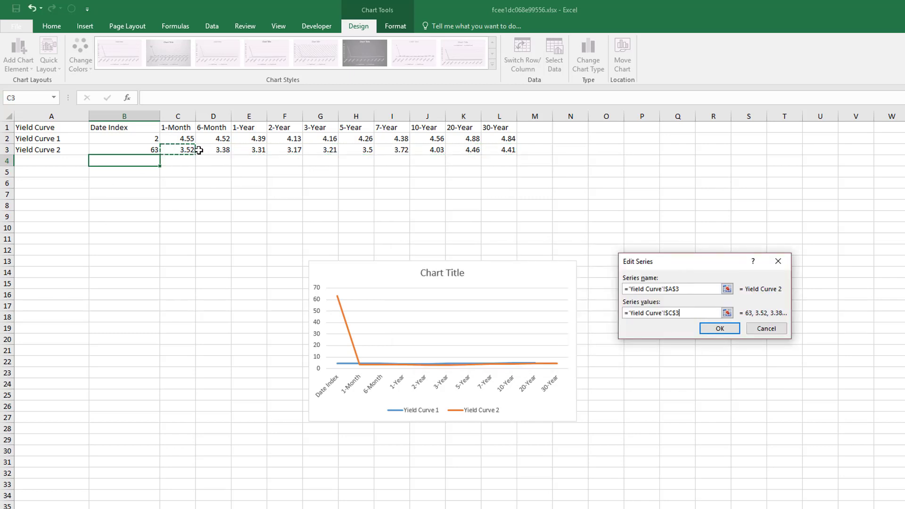
drag(194, 149, 500, 150)
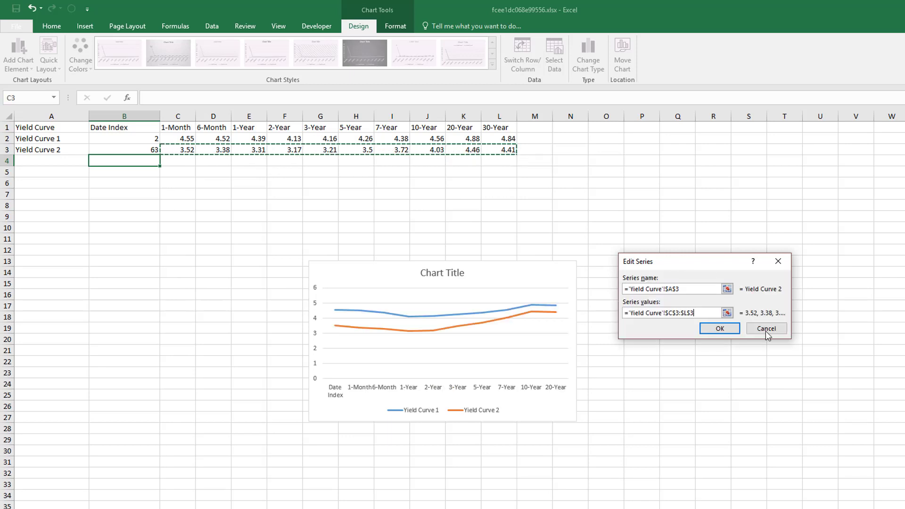
click(721, 328)
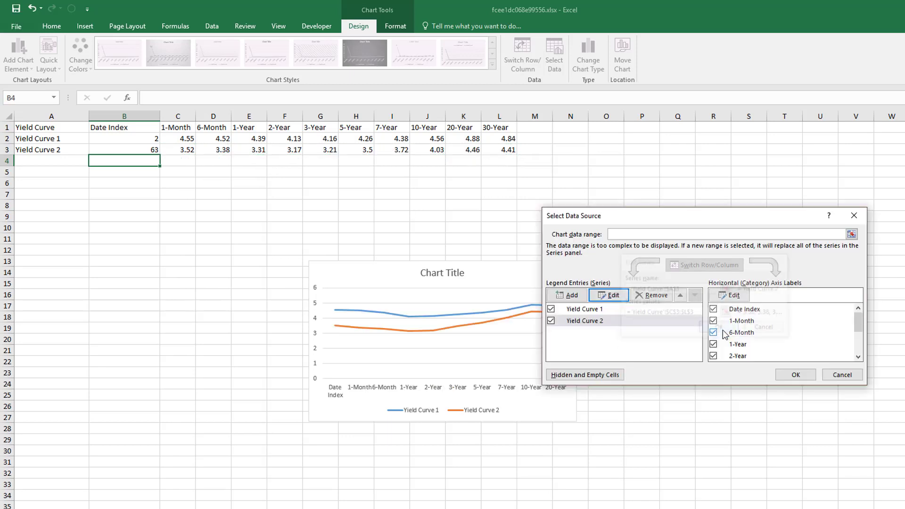
click(795, 375)
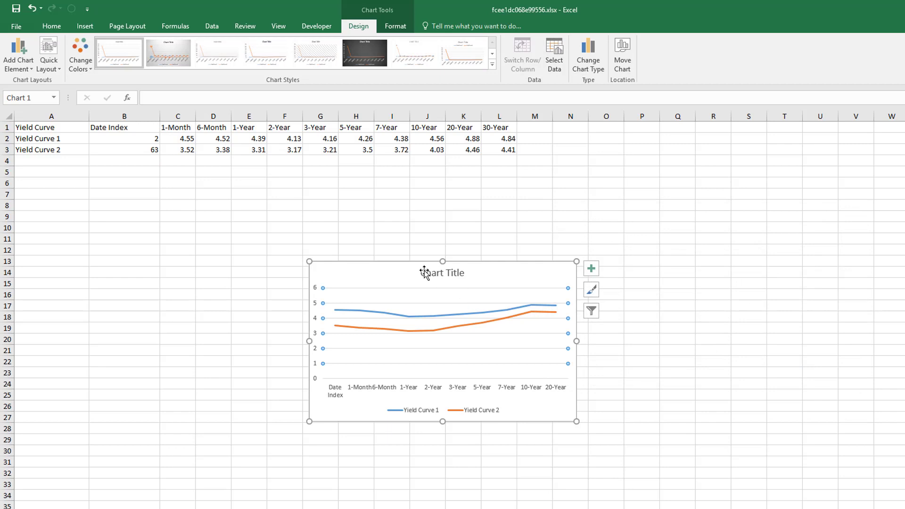
Title the chart "Yield Curve", and move and enlarge it to cover about C5:L20 beneath the table.
click(428, 272)
click(429, 273)
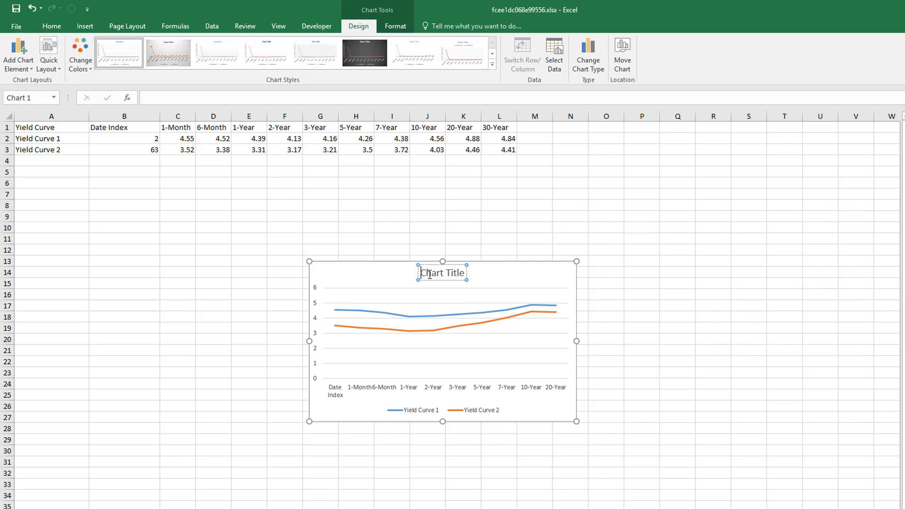
double_click(442, 271)
triple_click(442, 270)
text(Yield Curve)
click(640, 281)
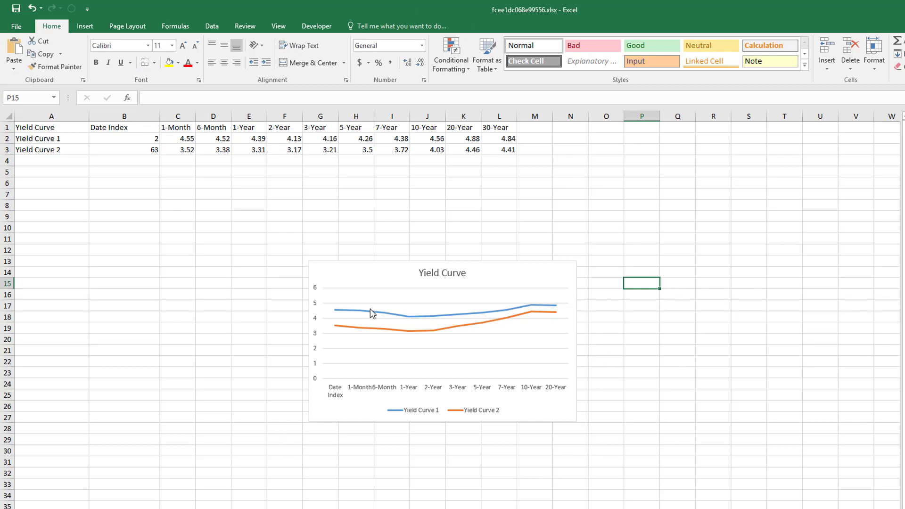
drag(368, 270, 219, 174)
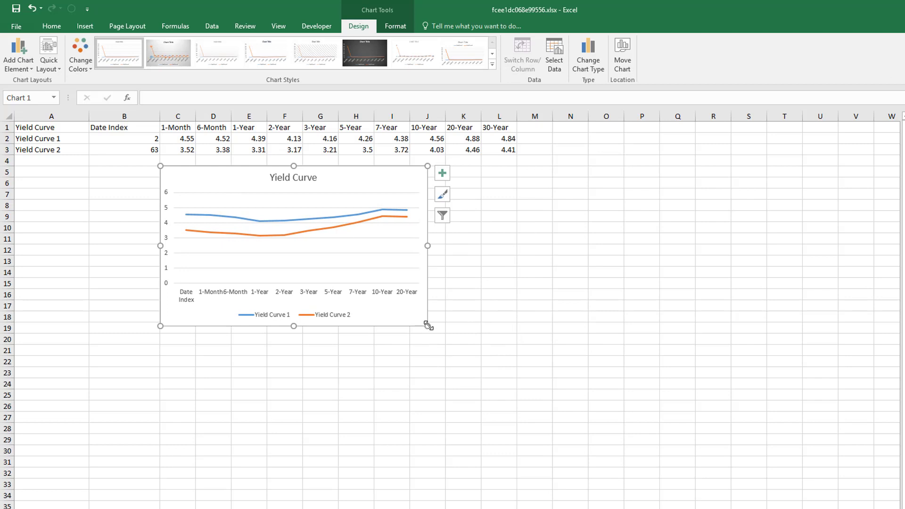
drag(428, 326, 517, 343)
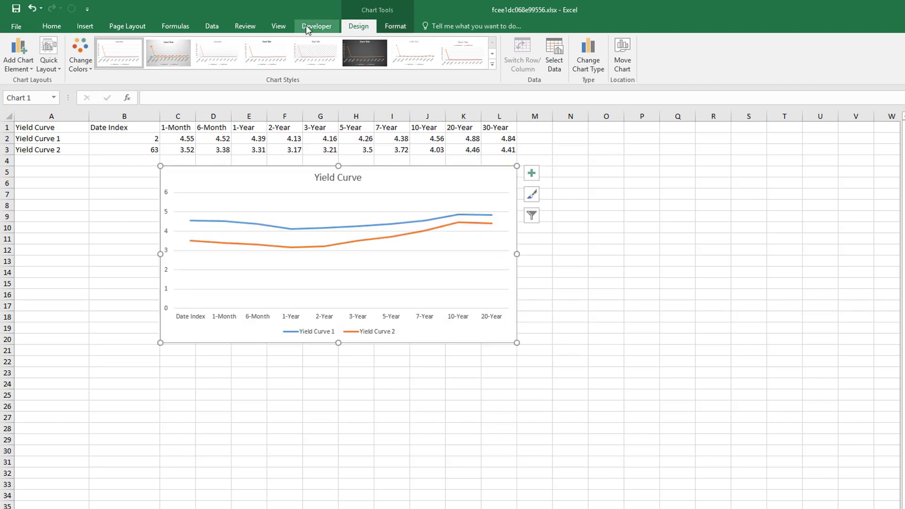
Check in the ribbon customization options that Developer is enabled among the main tabs.
click(320, 27)
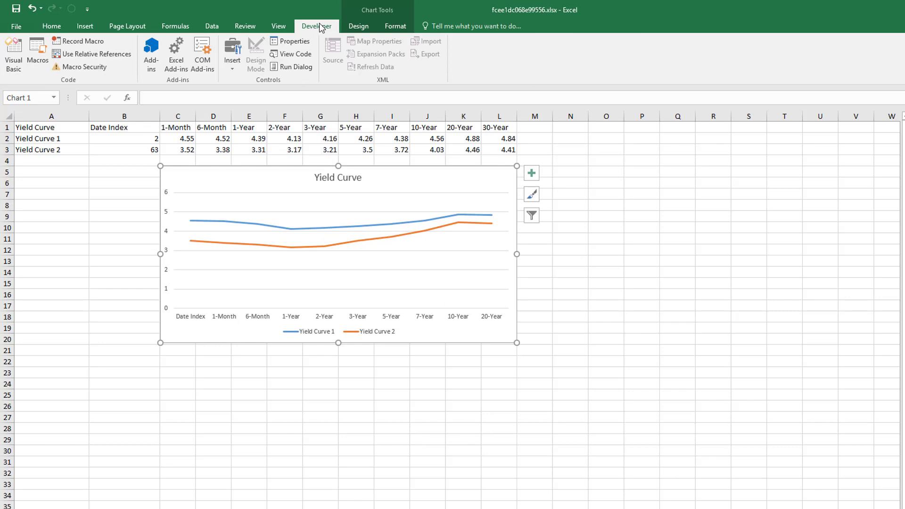
click(14, 26)
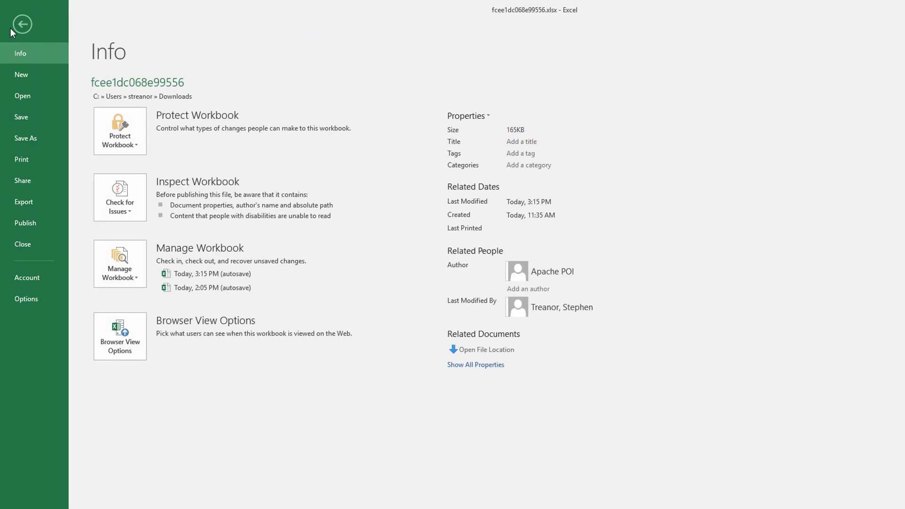
click(30, 304)
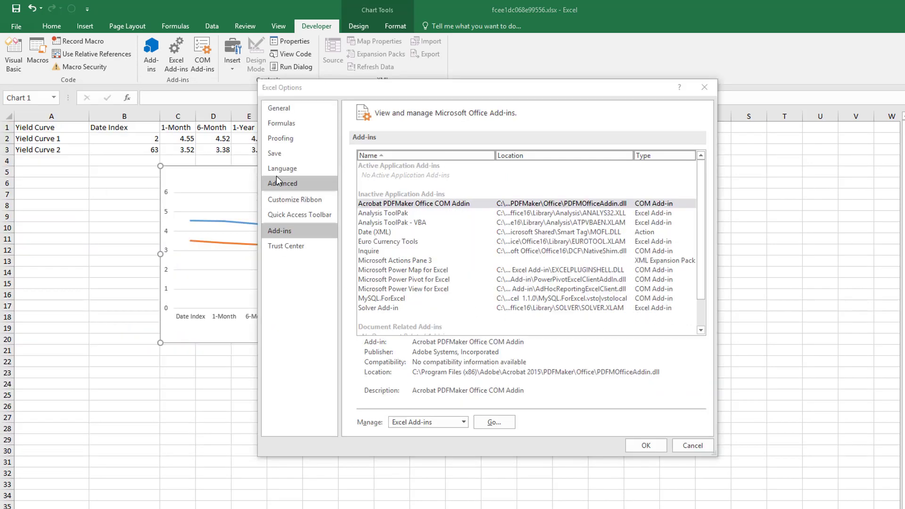
click(279, 200)
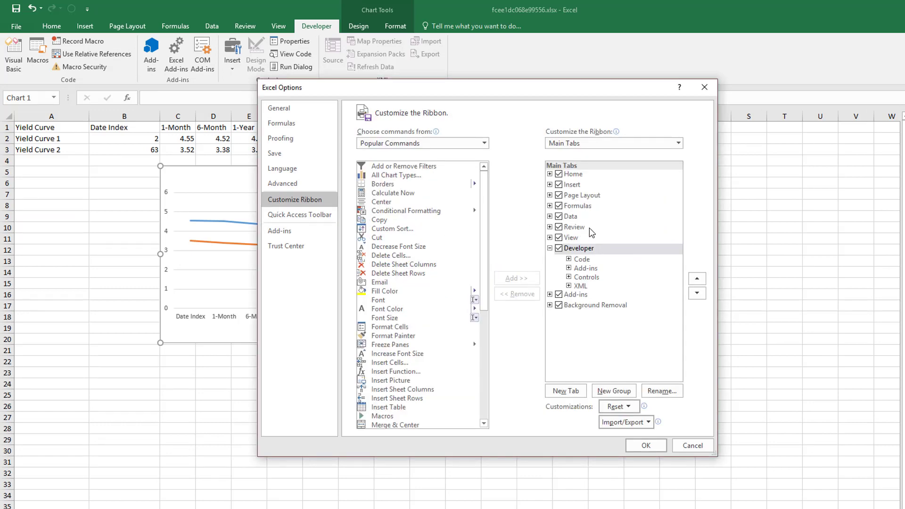
click(550, 249)
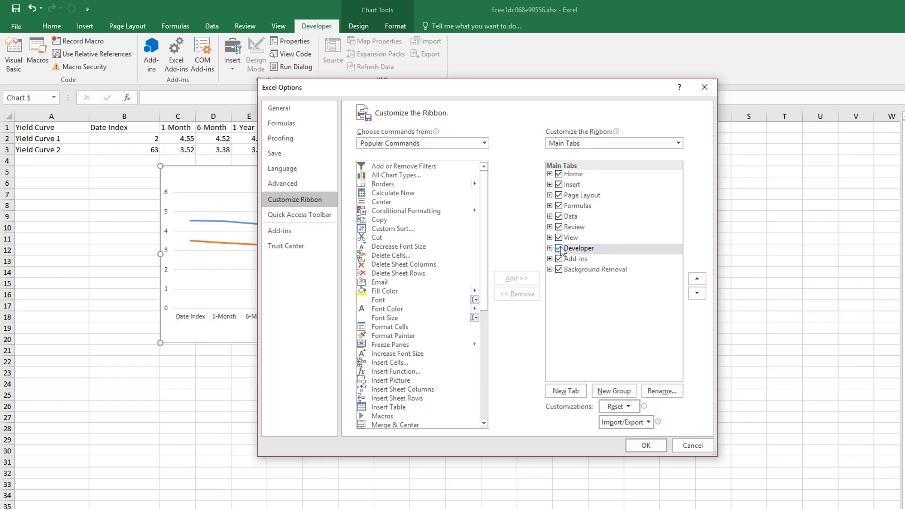
click(645, 446)
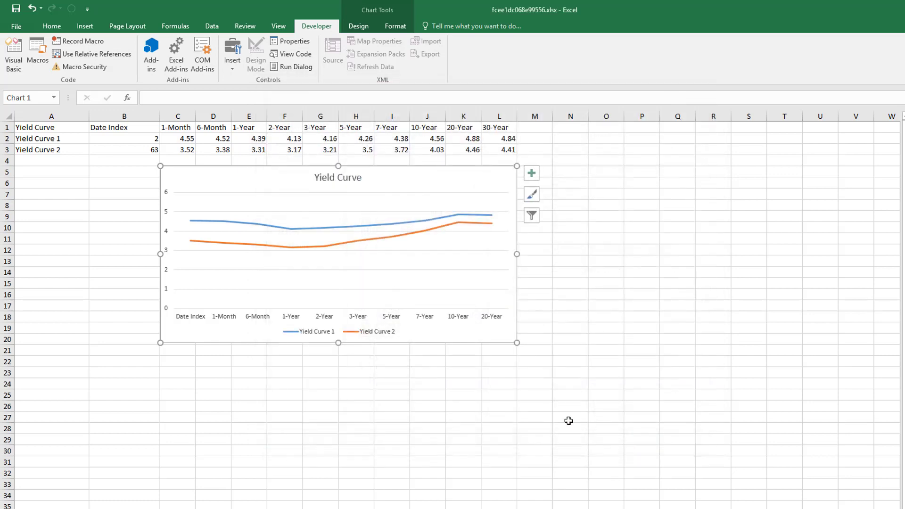
Insert a Combo Box form control beneath the chart, about two columns wide from D21 to E22.
click(221, 383)
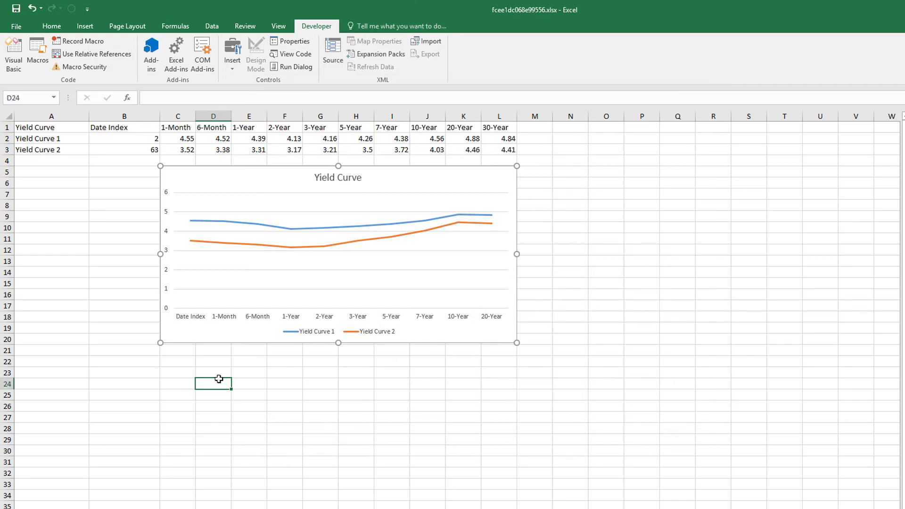
click(230, 68)
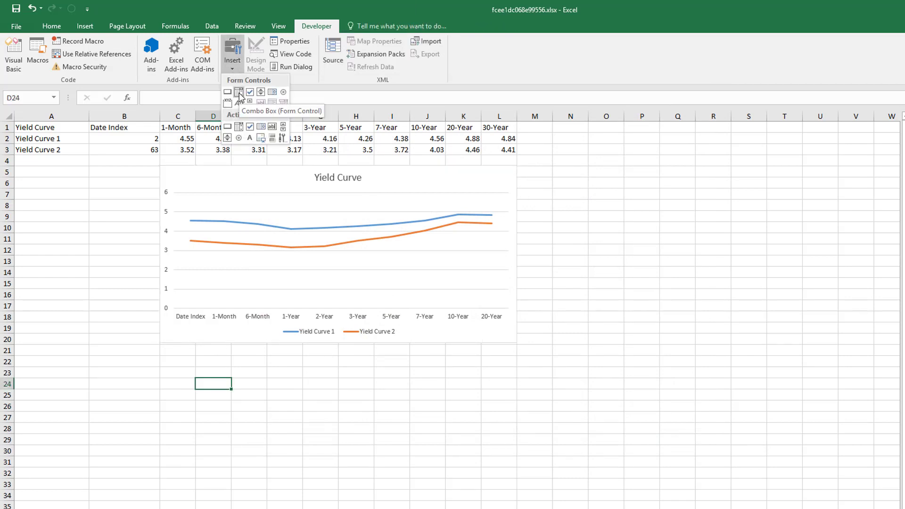
click(239, 92)
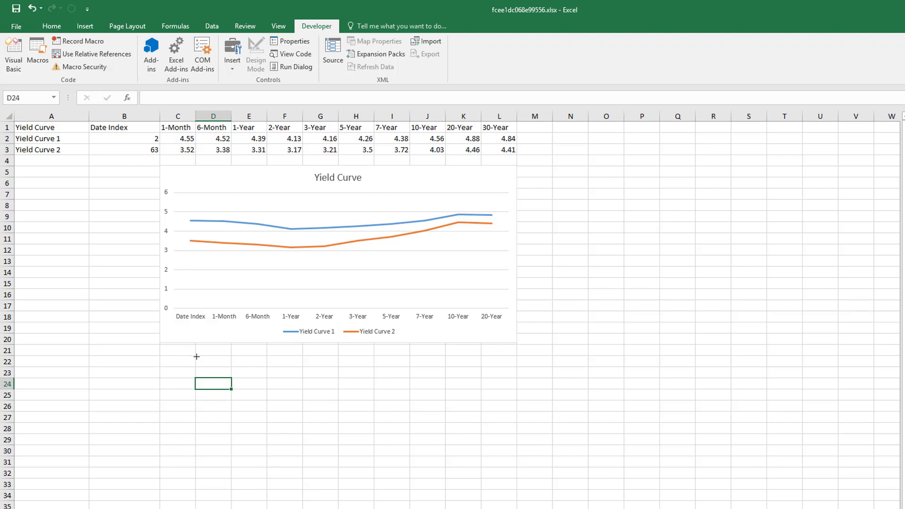
mouse_move(196, 355)
mouse_down()
mouse_move(207, 366)
mouse_move(298, 366)
mouse_move(270, 367)
mouse_up()
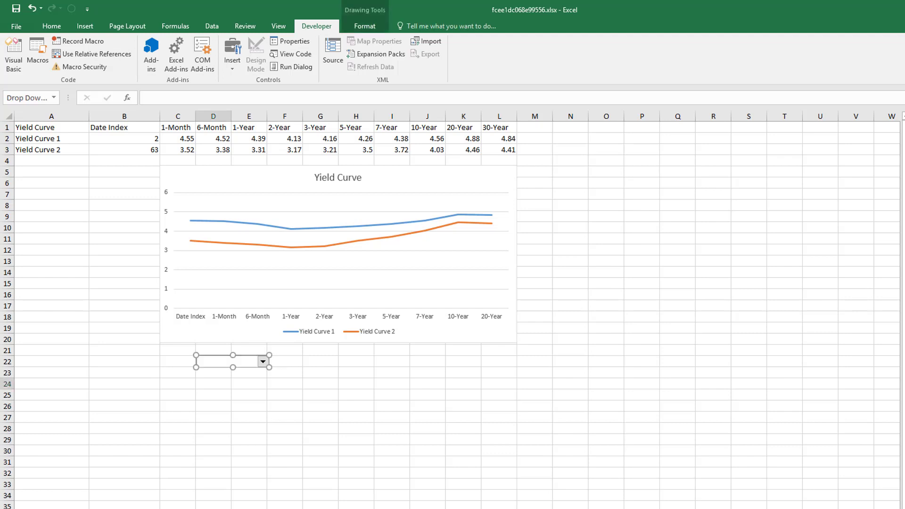
Set the combo box's input range to the WRDS sheet's dates, WRDS!$A$2:$A$2620.
right_click(218, 363)
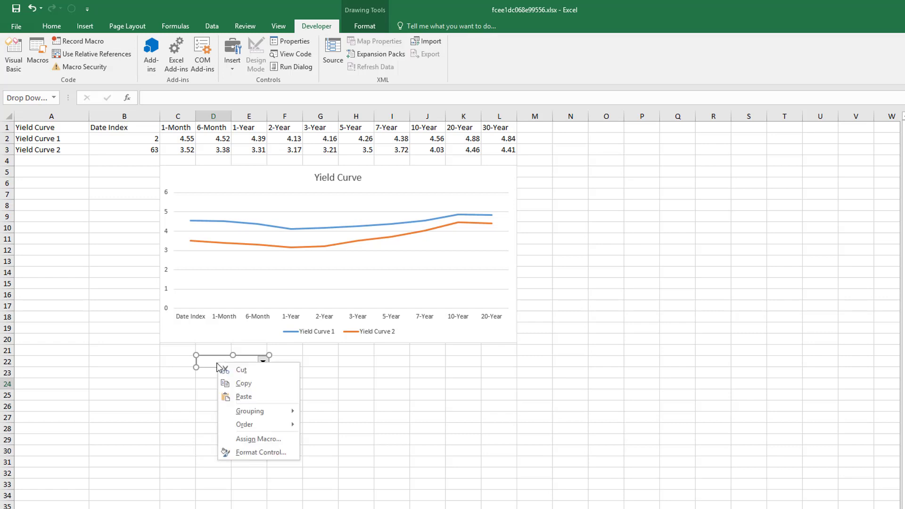
click(245, 453)
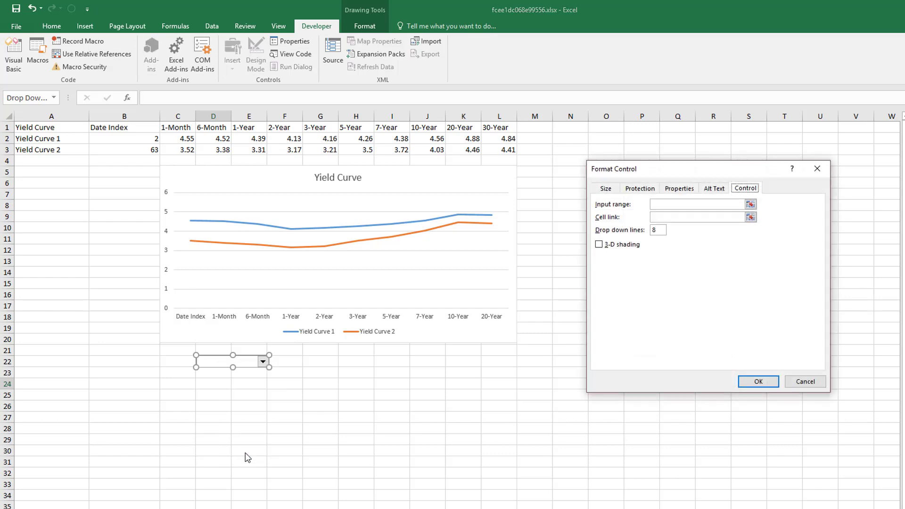
click(676, 204)
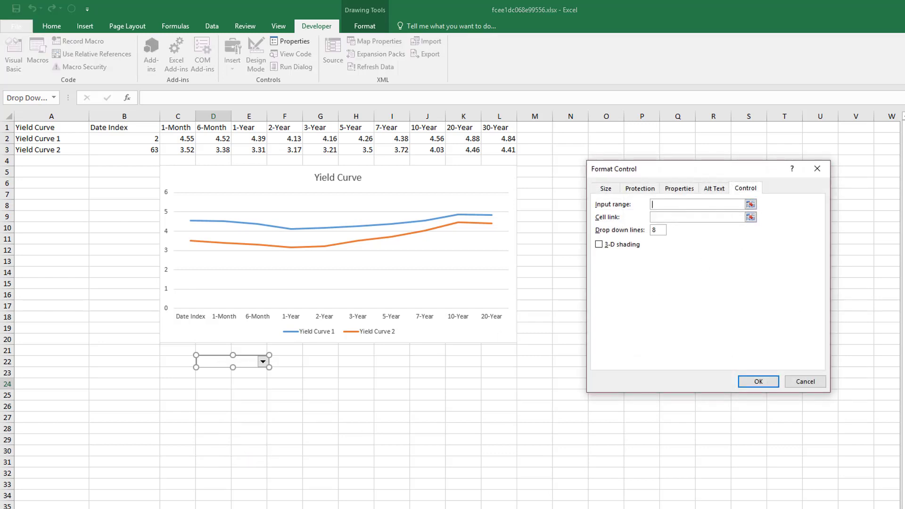
click(57, 508)
click(30, 172)
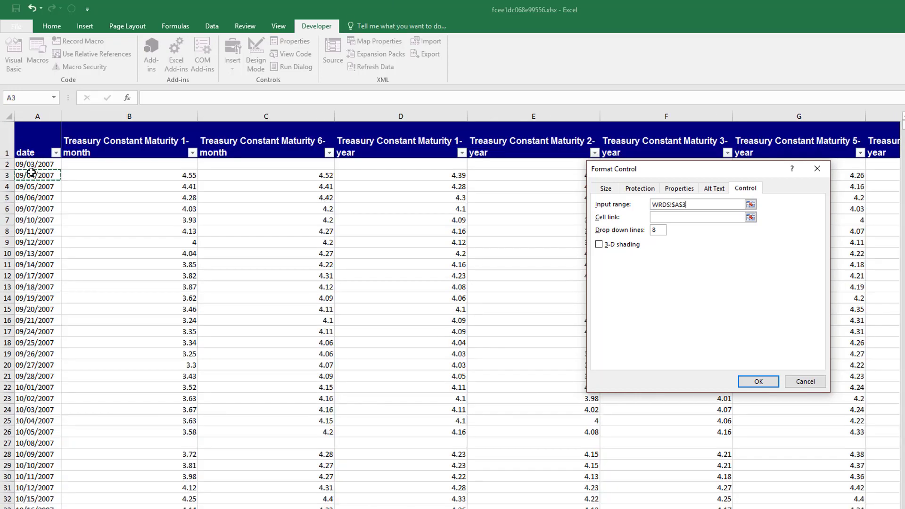
click(42, 165)
key(ctrl+shift+Down)
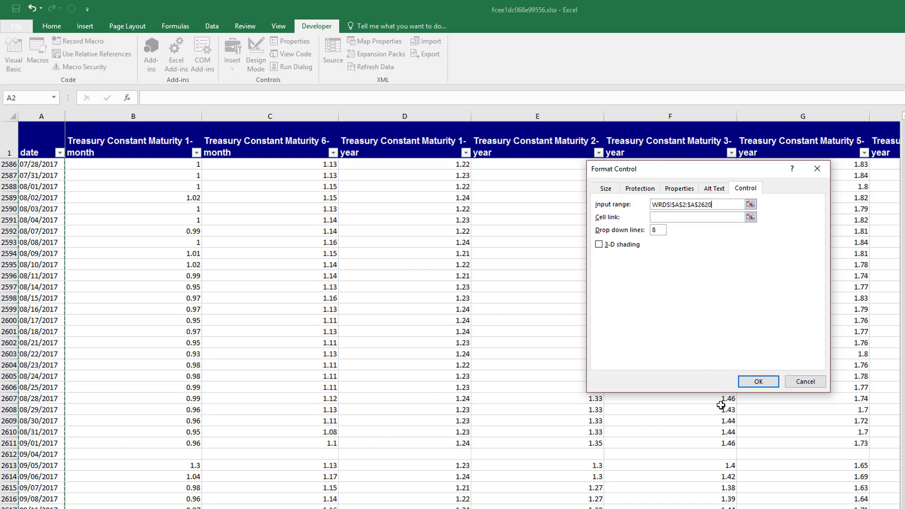
click(758, 382)
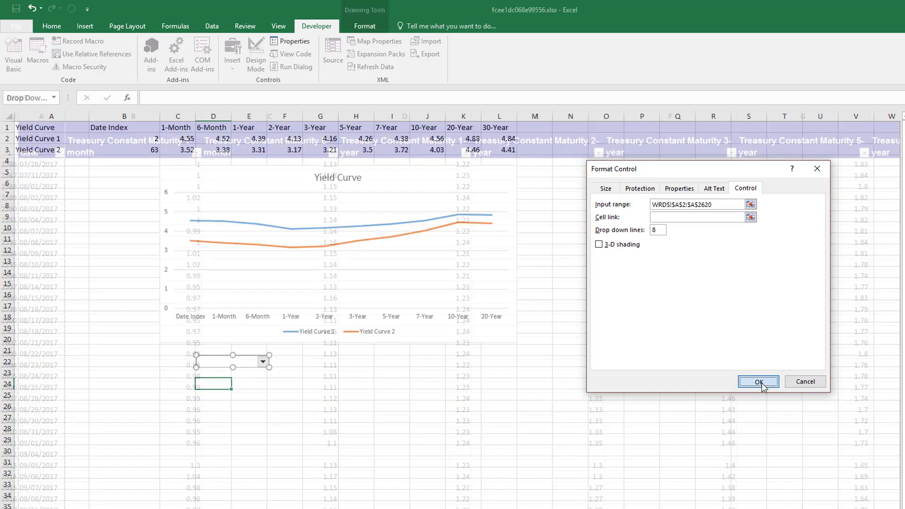
Link the combo box to cell $B$2, the Date Index of Yield Curve 1, and deselect the control.
right_click(245, 362)
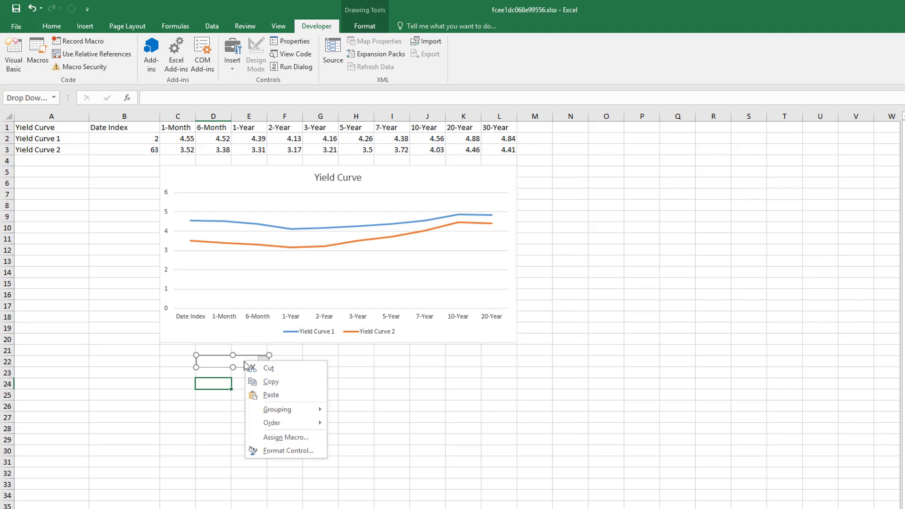
click(266, 451)
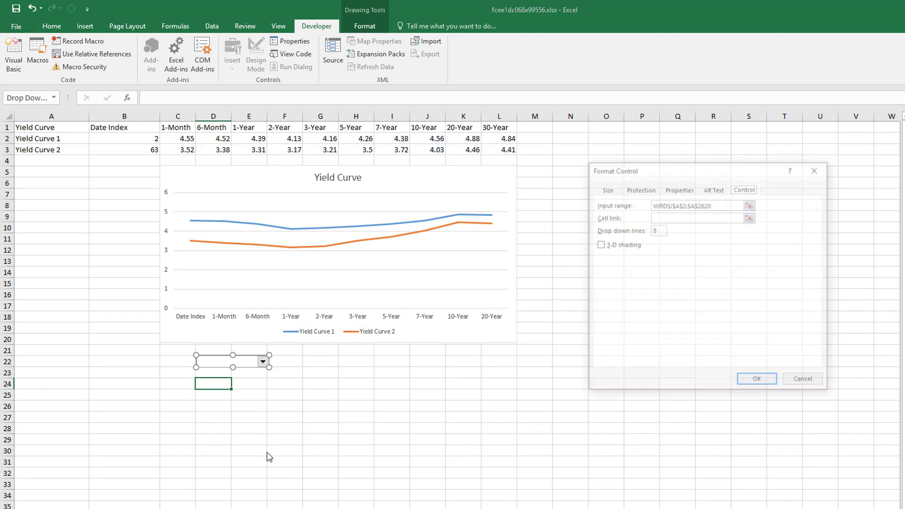
click(669, 219)
click(108, 136)
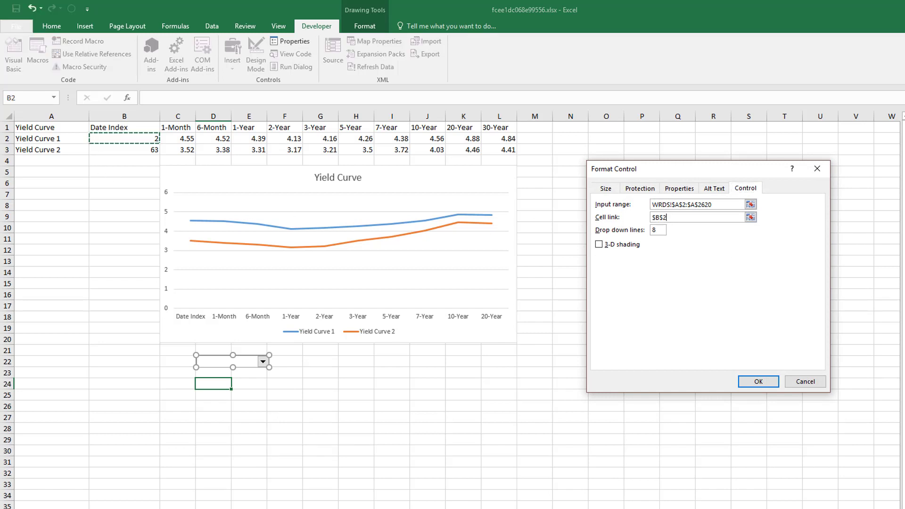
click(758, 382)
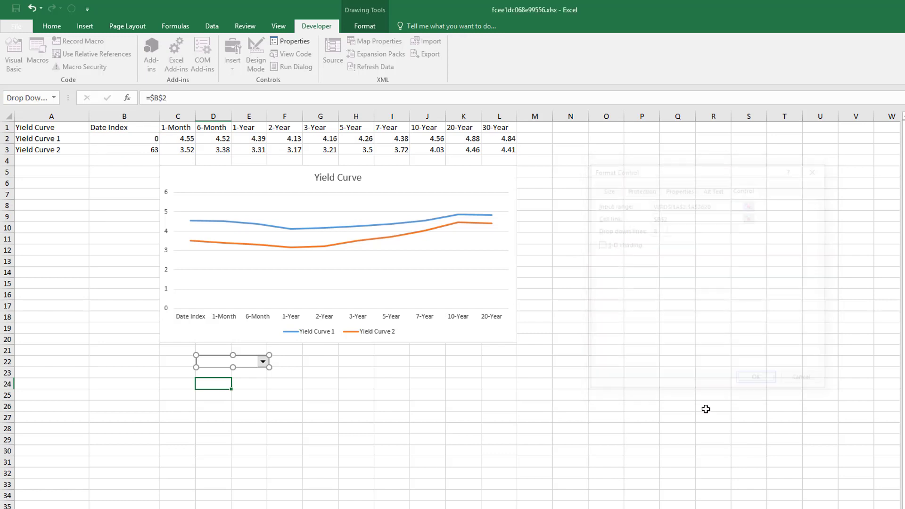
click(319, 428)
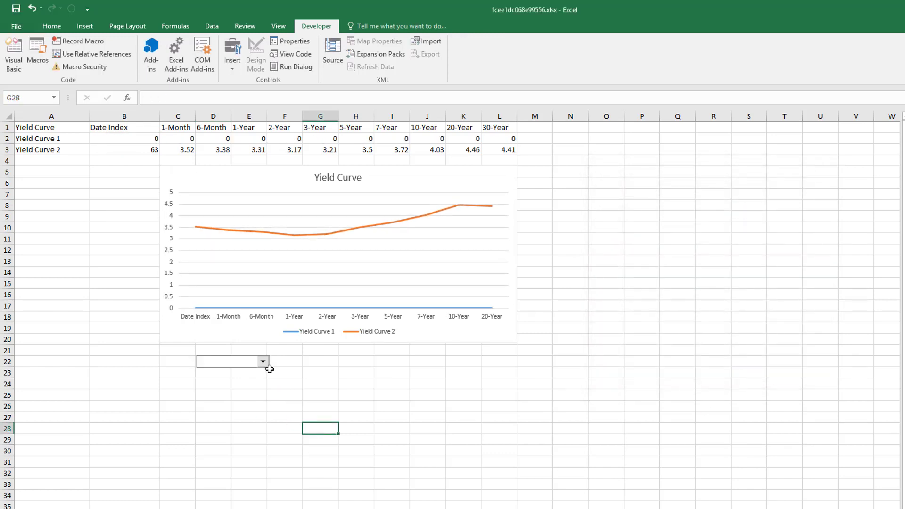
Try the first combo box with the dates 09/05/2007 and 09/12/2007, and leave it set to 10/03/2007.
click(263, 361)
click(245, 386)
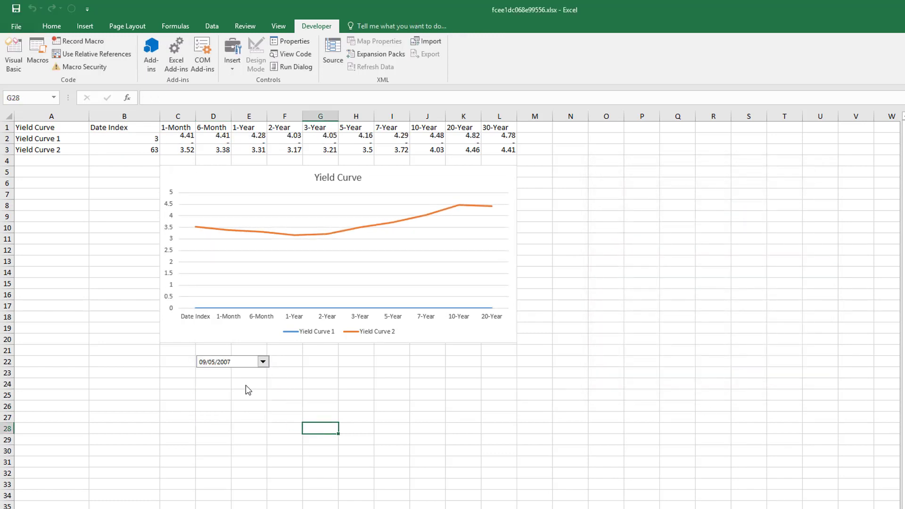
click(263, 362)
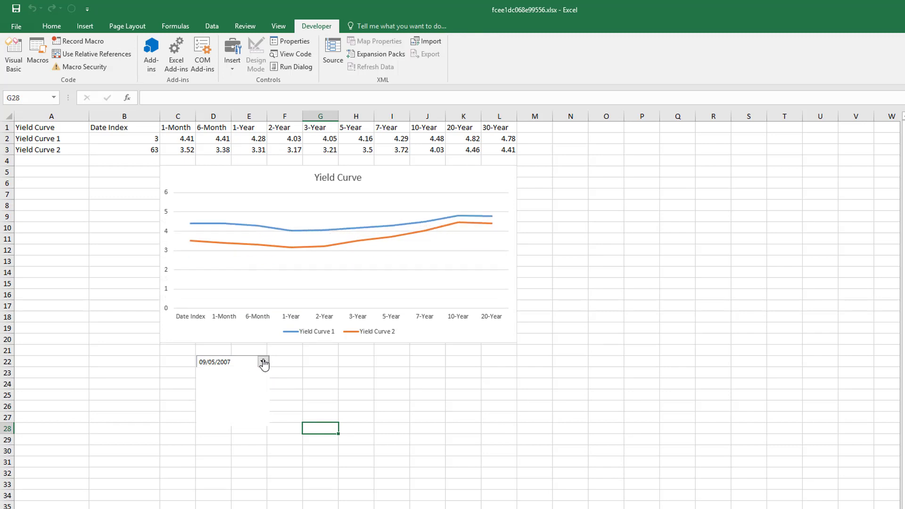
click(237, 413)
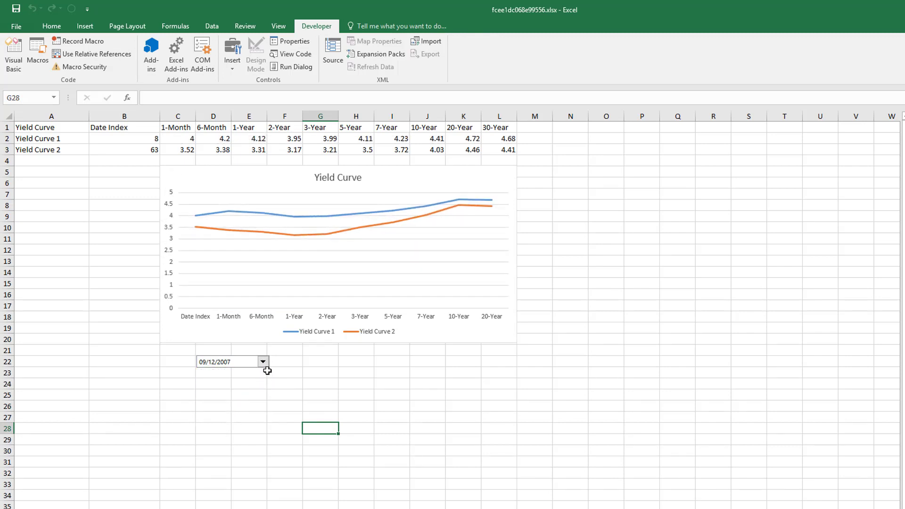
click(263, 362)
click(267, 409)
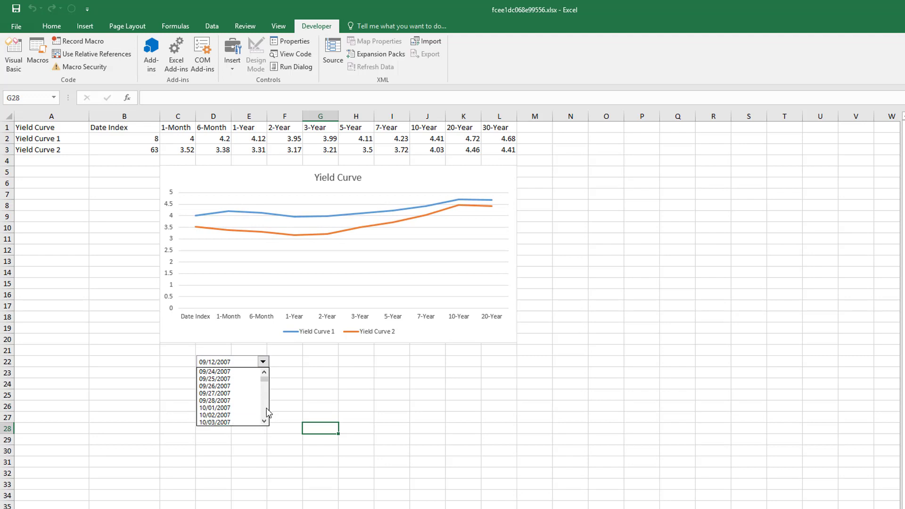
click(231, 422)
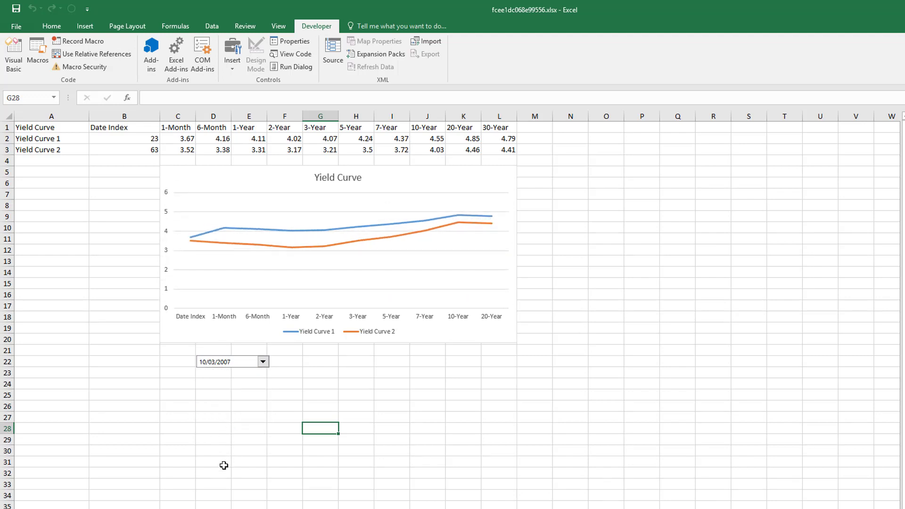
Insert a second Combo Box form control below the first one, covering about D24 to E24.
click(200, 384)
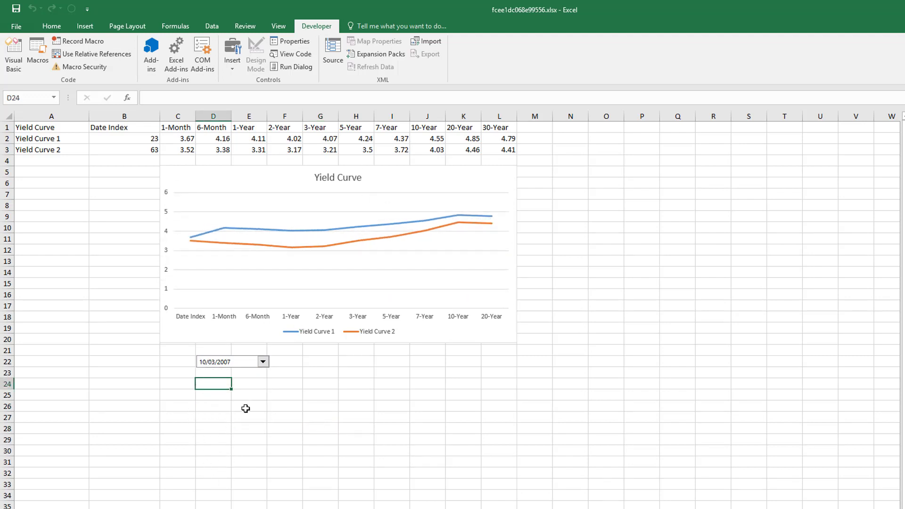
click(232, 66)
click(238, 93)
mouse_move(195, 377)
mouse_down()
mouse_move(230, 395)
mouse_move(273, 396)
mouse_move(268, 390)
mouse_up()
Set the second combo box's input range to the WRDS sheet's dates, WRDS!$A$2:$A$2620.
right_click(234, 383)
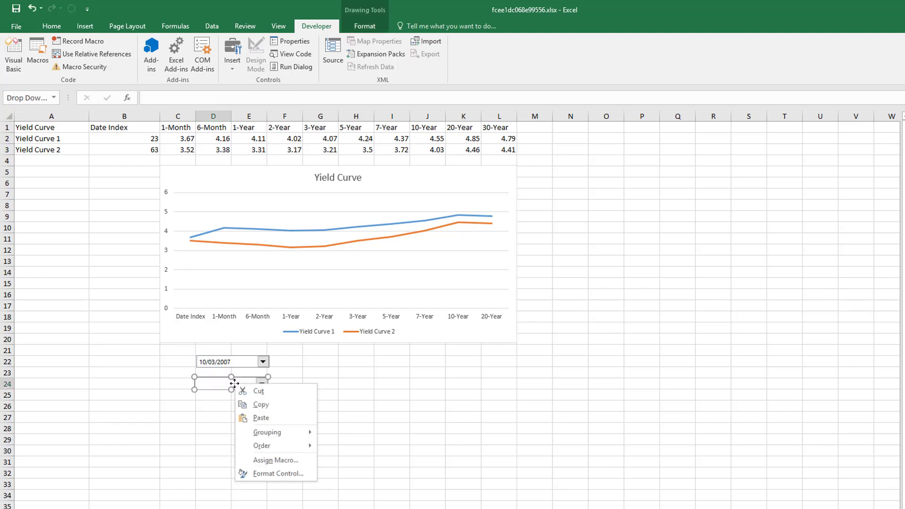
click(264, 473)
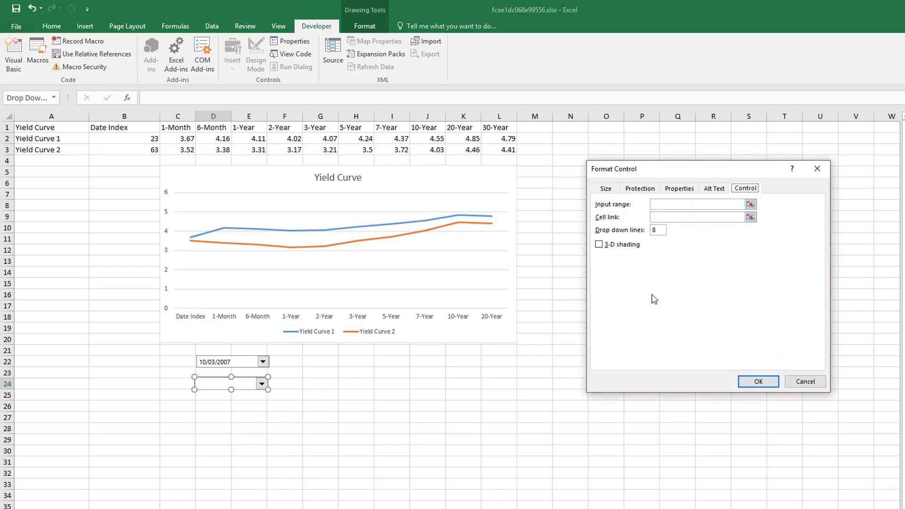
click(751, 204)
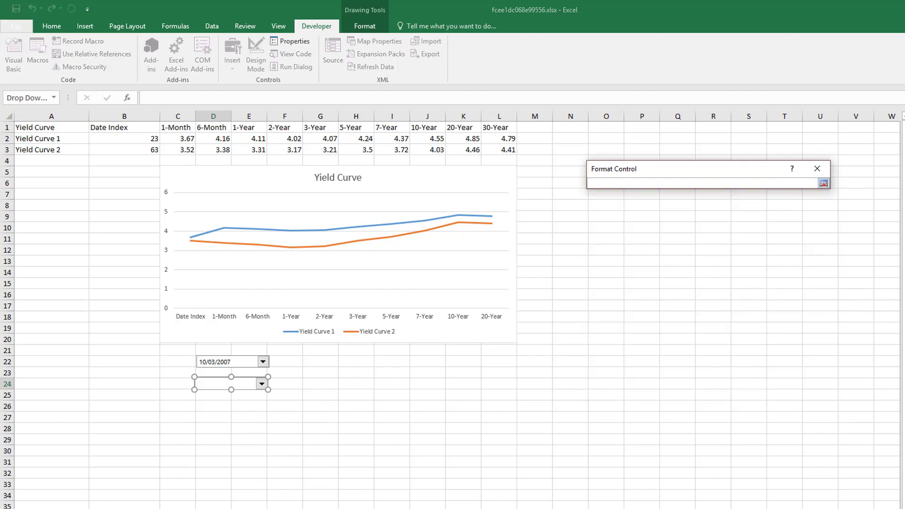
key(ctrl+Page_Up)
scroll(38, 192, up, 14)
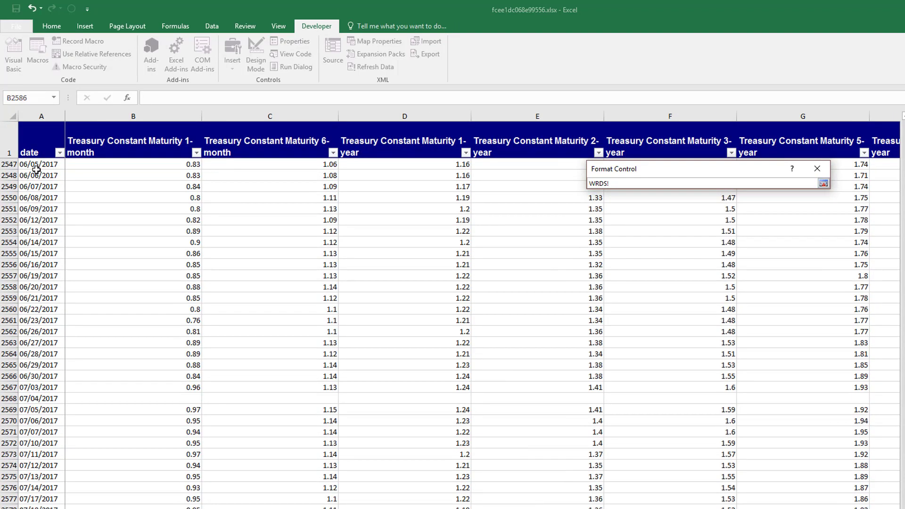
click(42, 298)
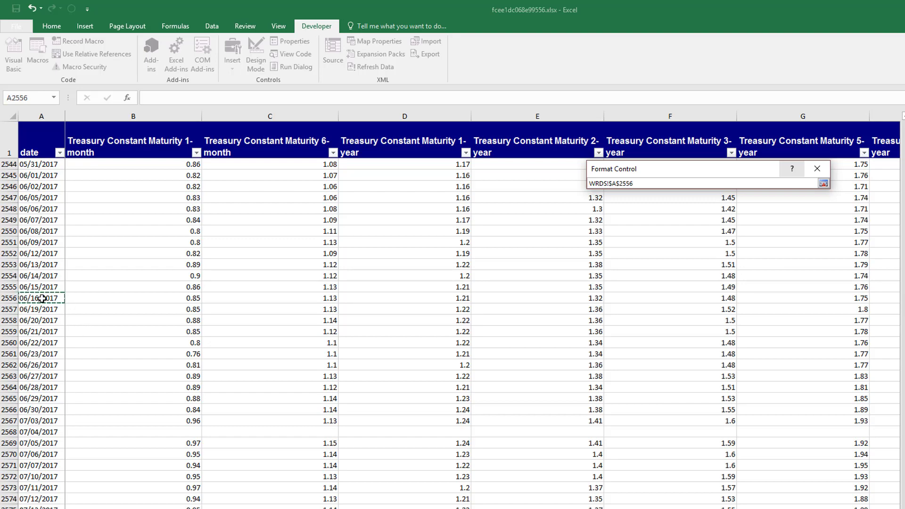
key(ctrl+Home)
key(ctrl+shift+Down)
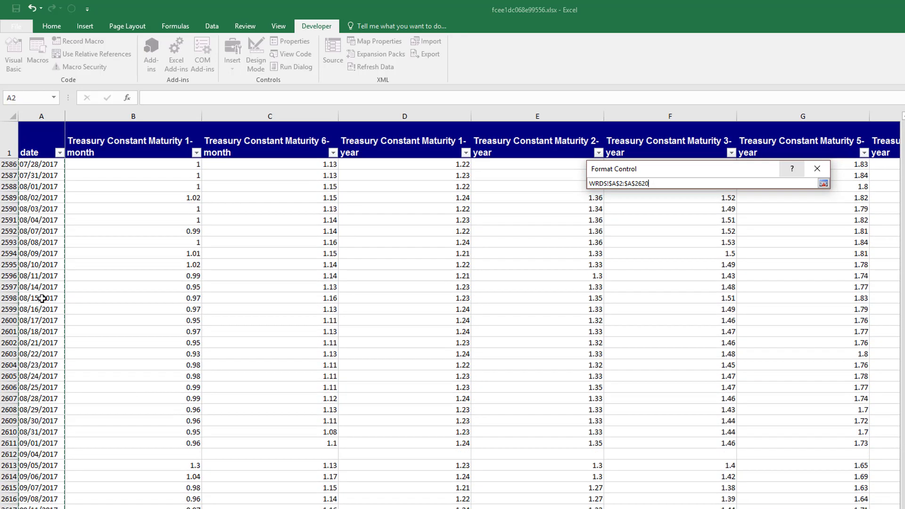
key(Return)
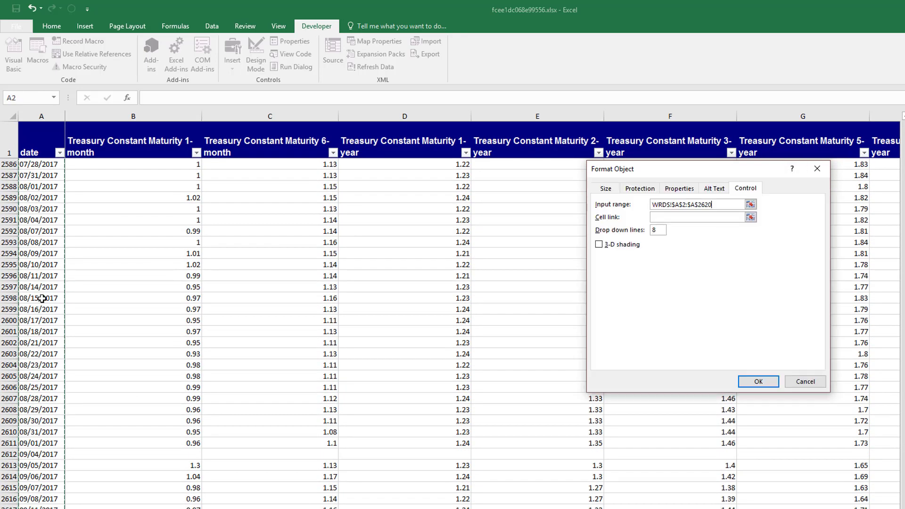
Link the second combo box to cell $B$3, the Date Index of Yield Curve 2, and pick 09/06/2007 in it.
click(666, 217)
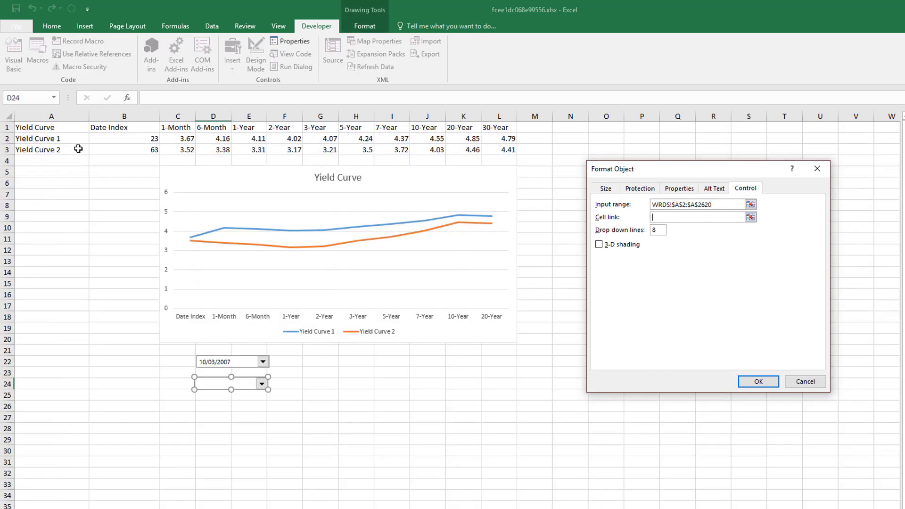
click(149, 150)
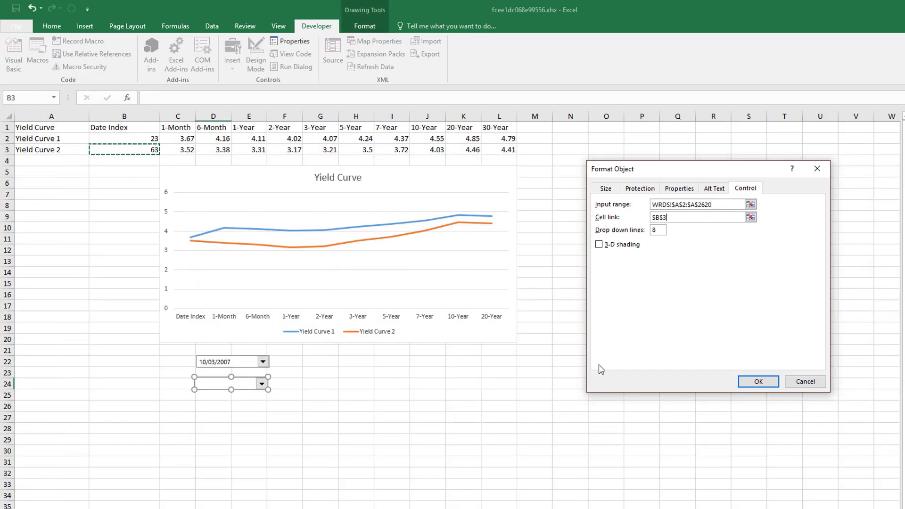
click(754, 381)
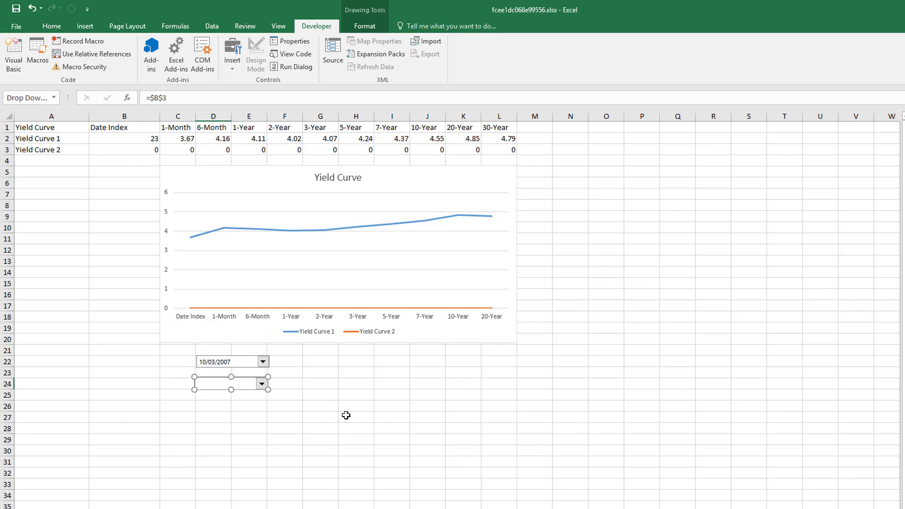
click(347, 415)
click(260, 385)
click(245, 416)
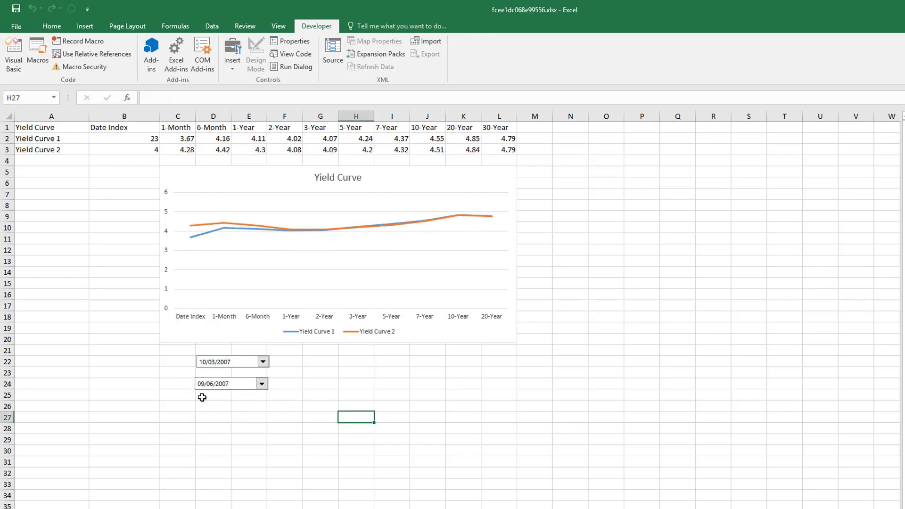
Label the first combo box "Yield Curve 1 Date" in cell B22.
click(132, 359)
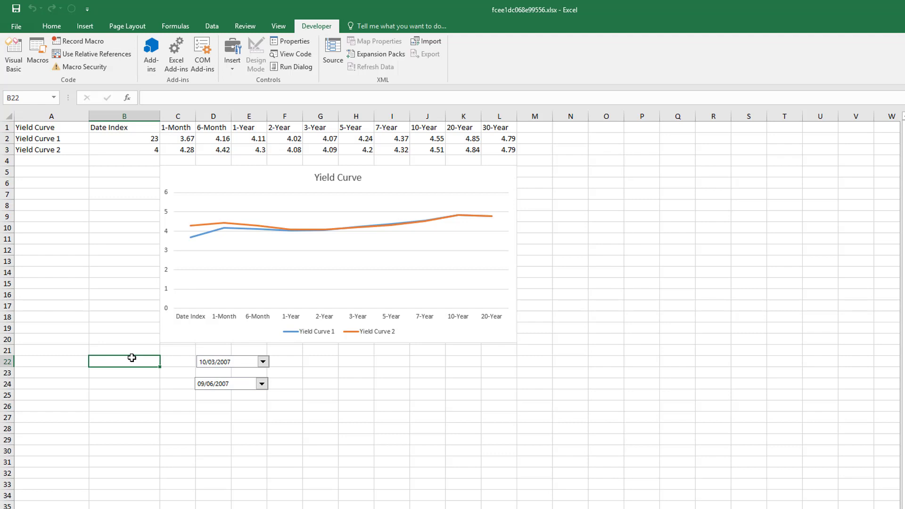
text(Pick ad)
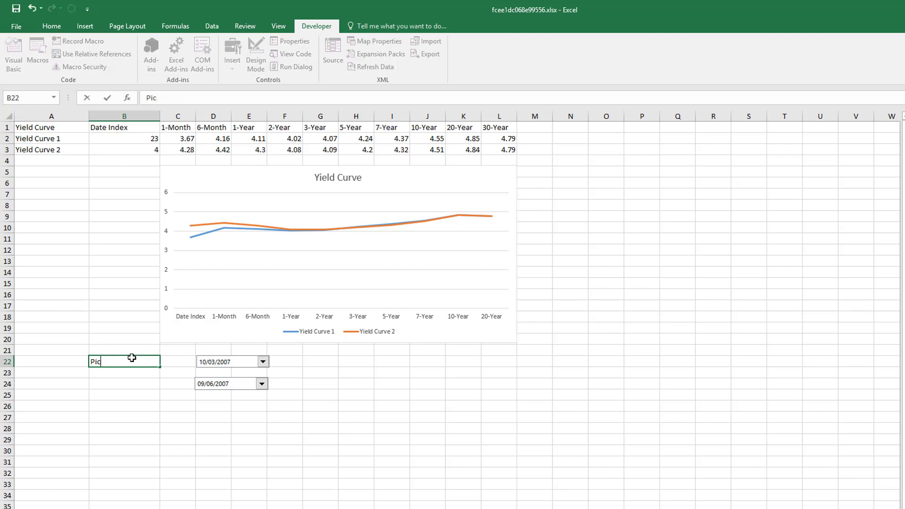
key(BackSpace)
key(BackSpace)
key(BackSpace)
text(Yield Curve Date)
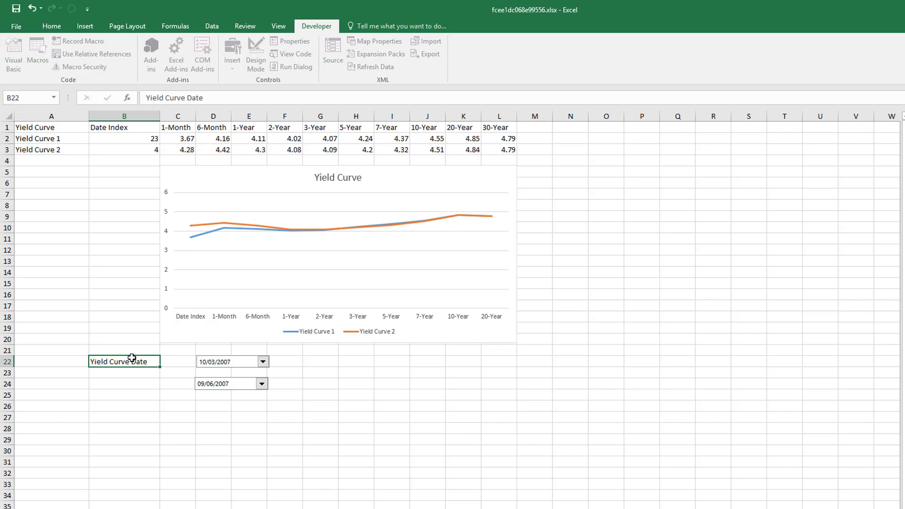
key(Return)
key(Up)
key(F2)
text(1)
key(Return)
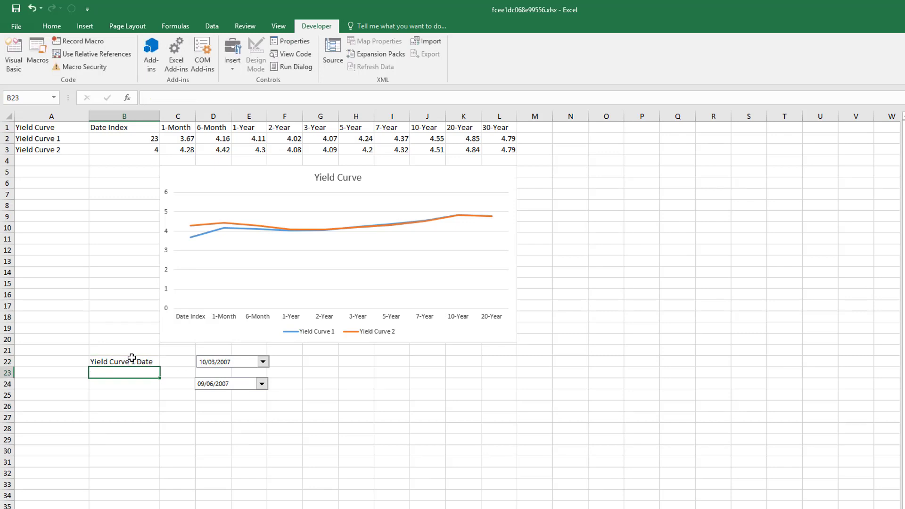
Copy the label from B22 into B23 and change it to "Yield Curve 2 Date".
key(Up)
key(ctrl+c)
key(Down)
key(F2)
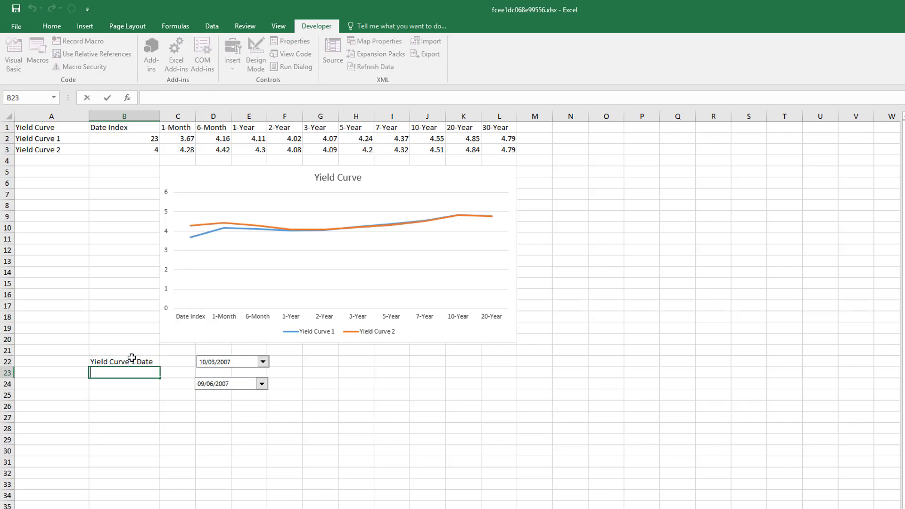
key(Escape)
key(Up)
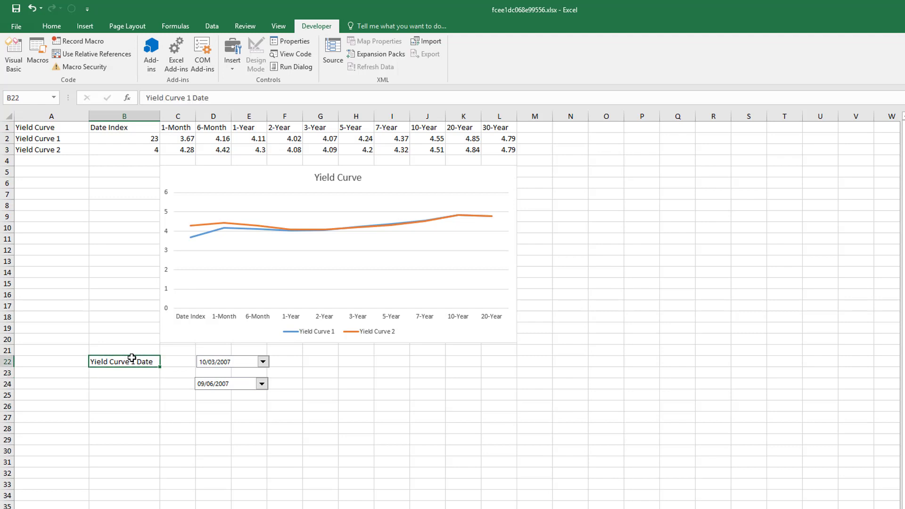
key(ctrl+c)
key(Down)
key(ctrl+v)
key(F2)
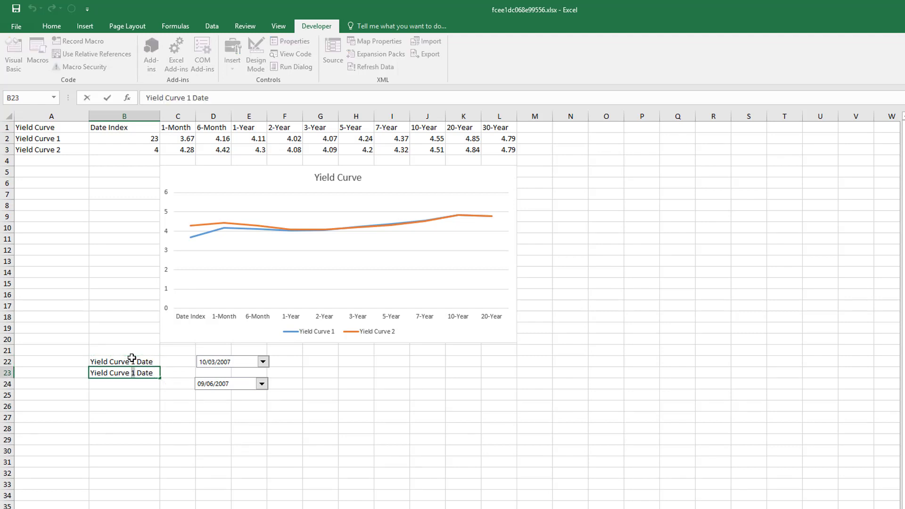
text(2)
key(Return)
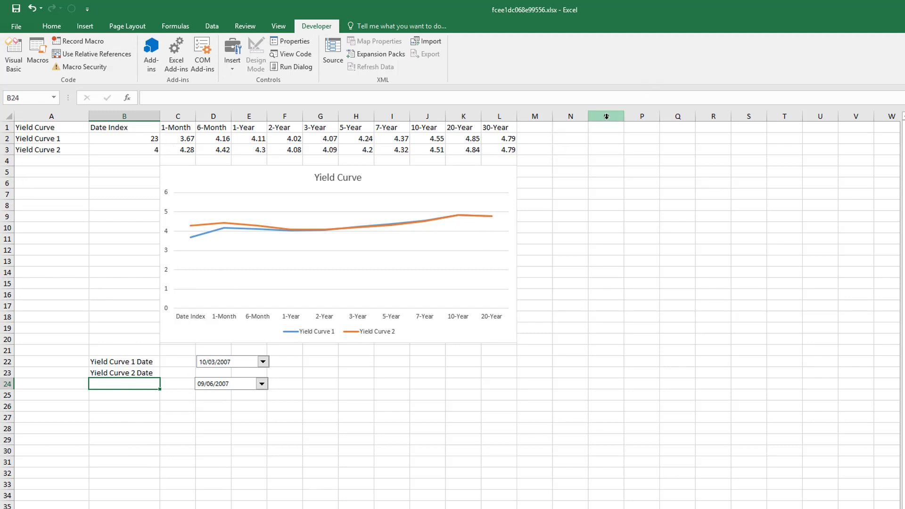
Enter the column heading "Date" in cell M1, after the 30-Year column.
click(537, 126)
text(Date)
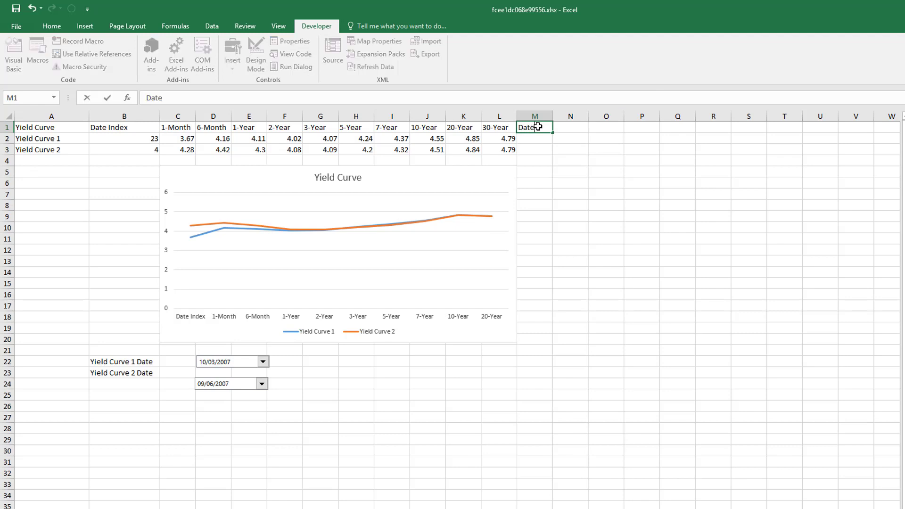
key(Return)
Start an INDEX formula in M2 that uses the locked WRDS date range $A$2:$A$2620 as its array.
text(=index)
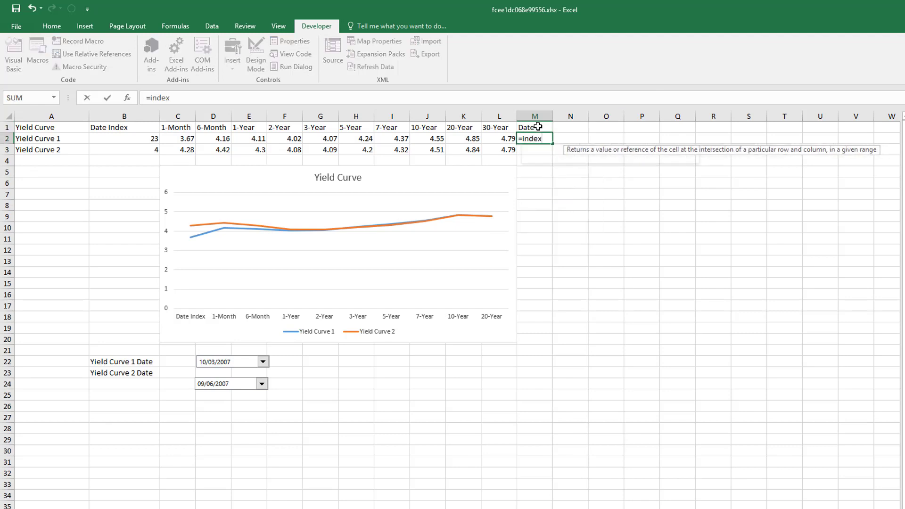
key(Tab)
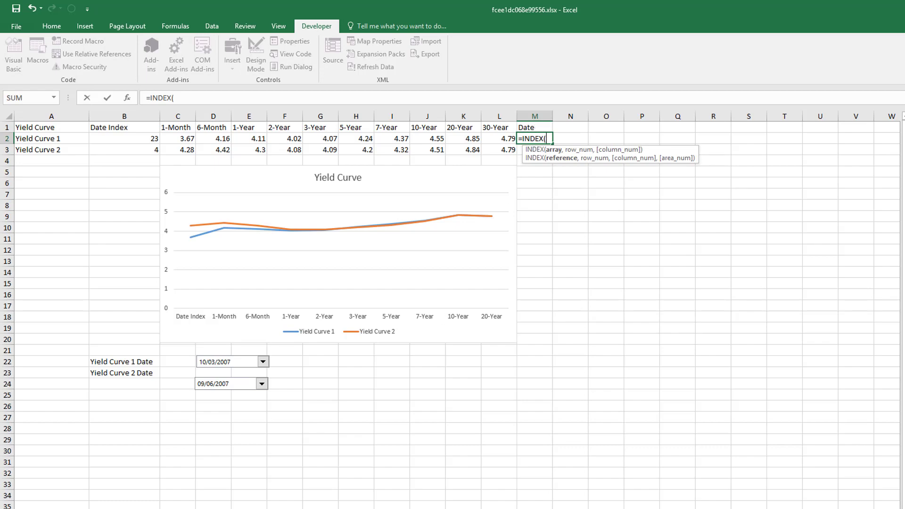
key(ctrl+Page_Down)
click(46, 164)
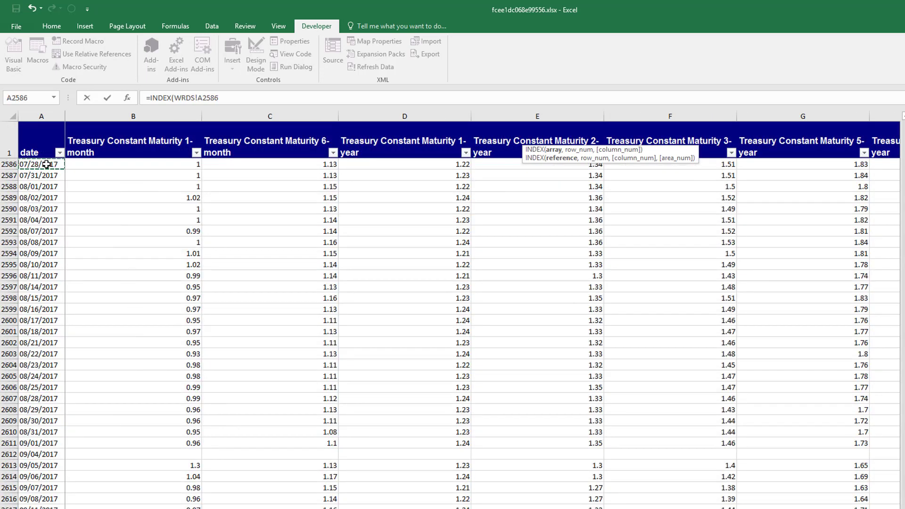
key(ctrl+Home)
key(Left)
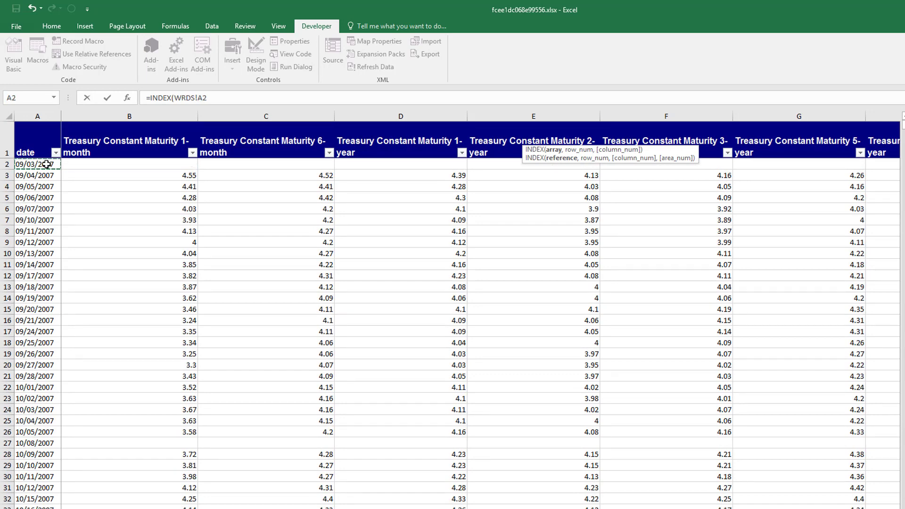
key(ctrl+shift+Down)
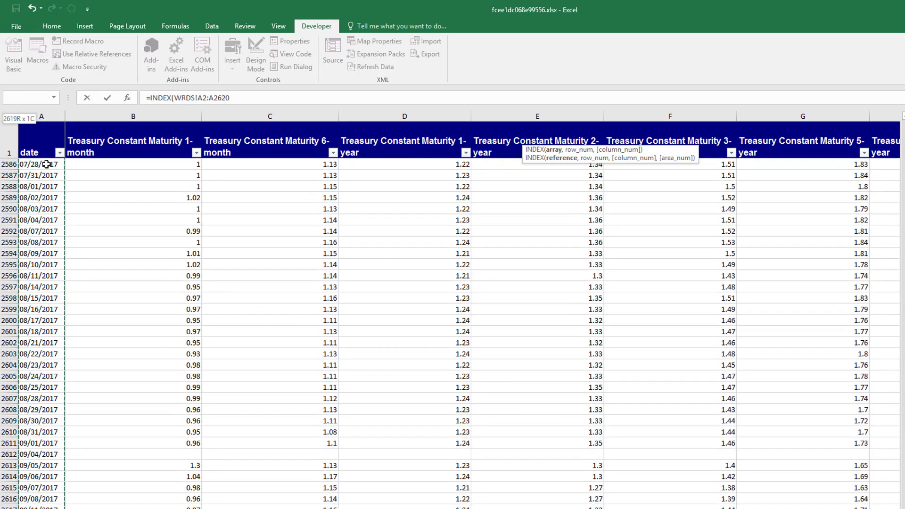
key(F4)
text(,)
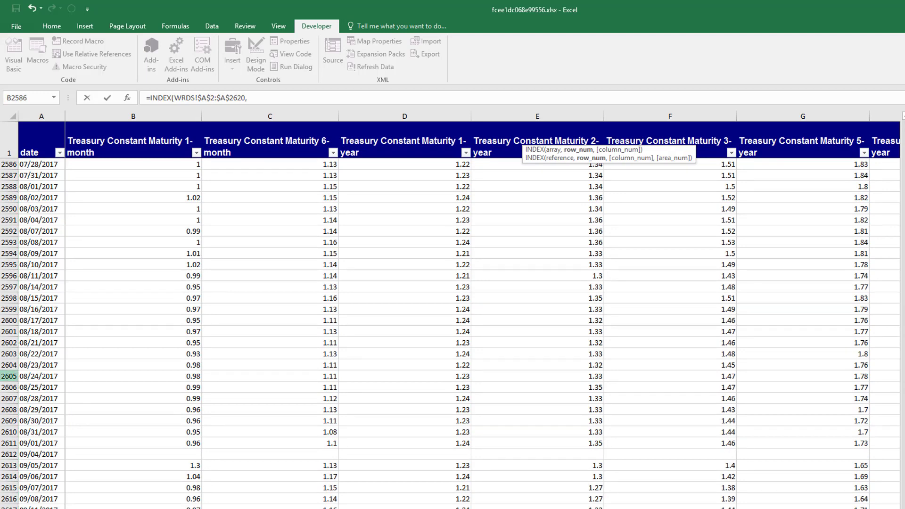
Complete the M2 INDEX formula with Date Index cell B2 of the Yield Curve sheet as row number and 1 as column number.
key(ctrl+Page_Up)
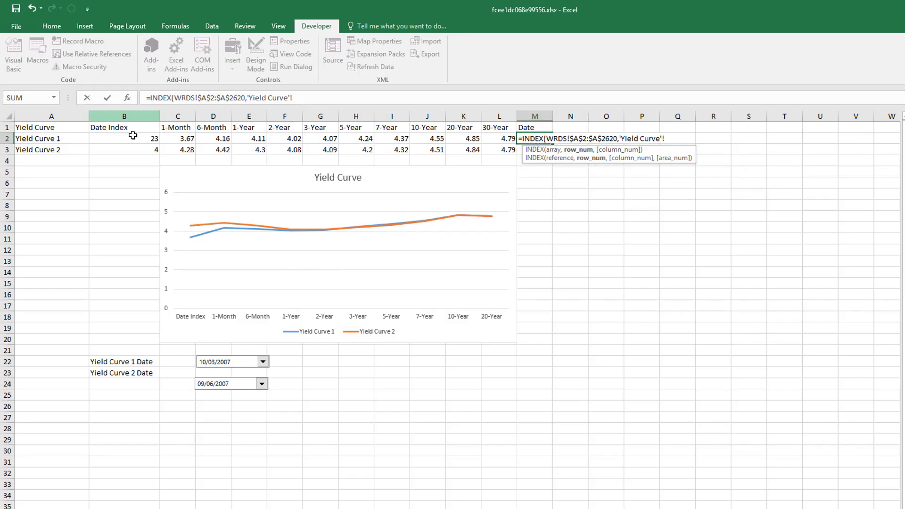
click(134, 135)
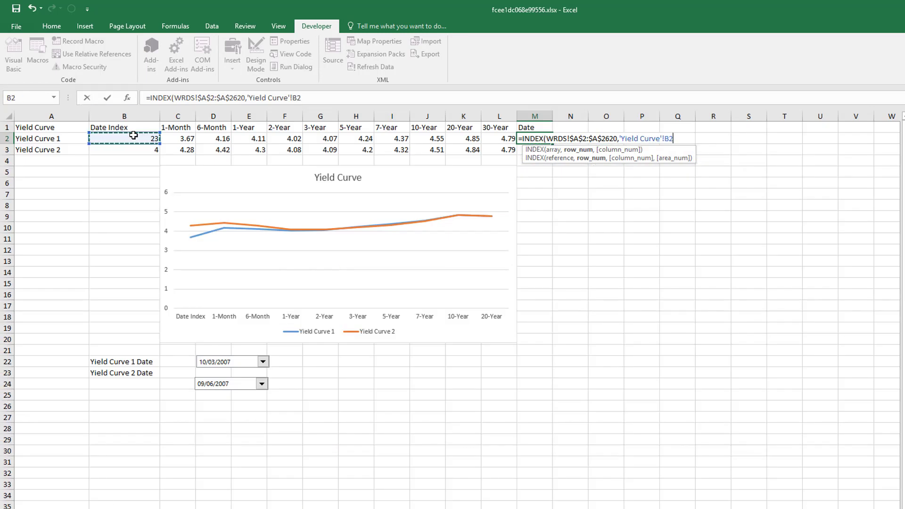
text(,)
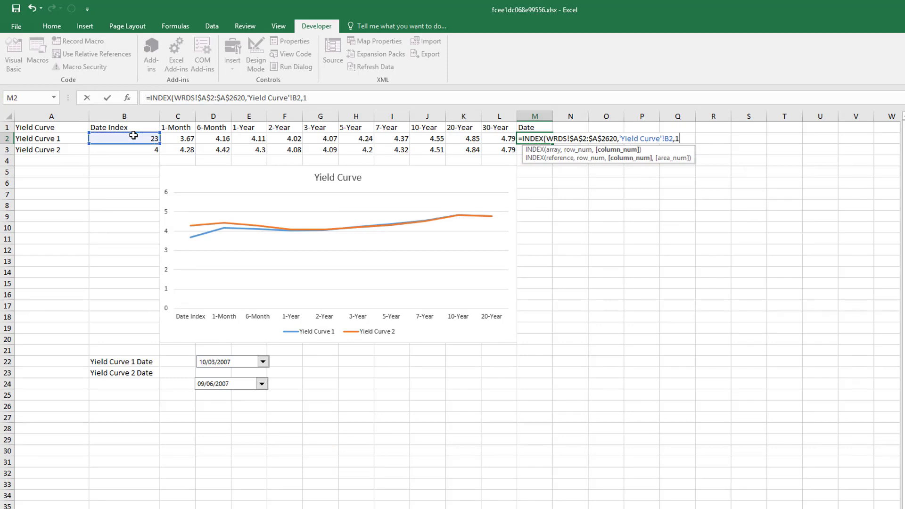
text(1)
key(Return)
key(Up)
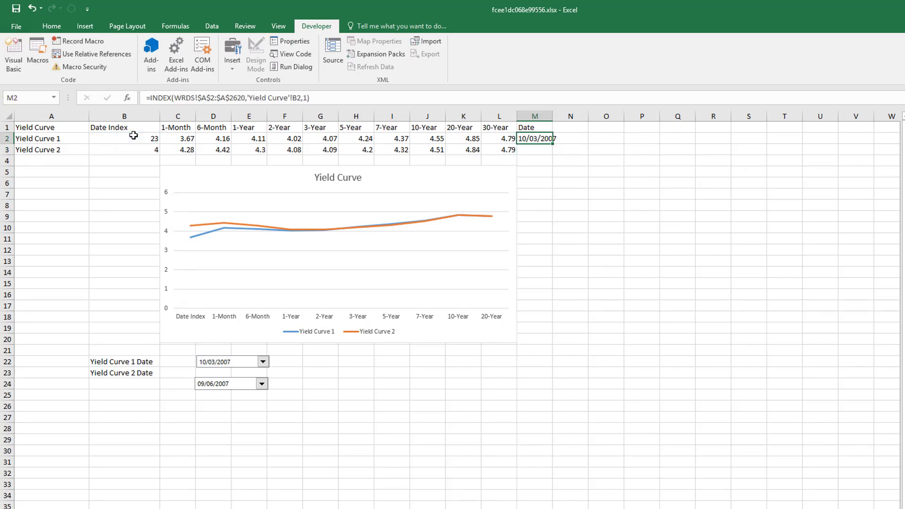
Copy the date lookup formula from M2 into M3 for Yield Curve 2.
key(ctrl+c)
key(Down)
key(ctrl+v)
key(Escape)
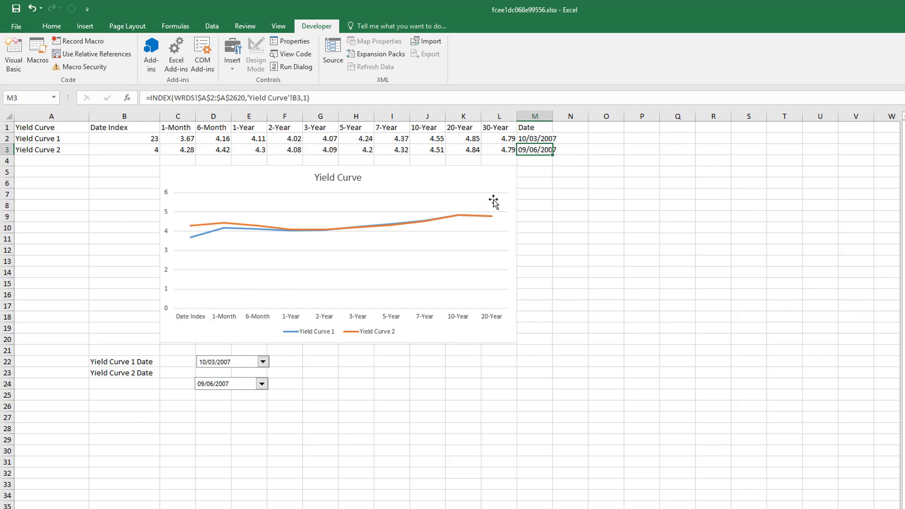
Enter the column heading "Title" in cell N1, after the Date column.
click(571, 126)
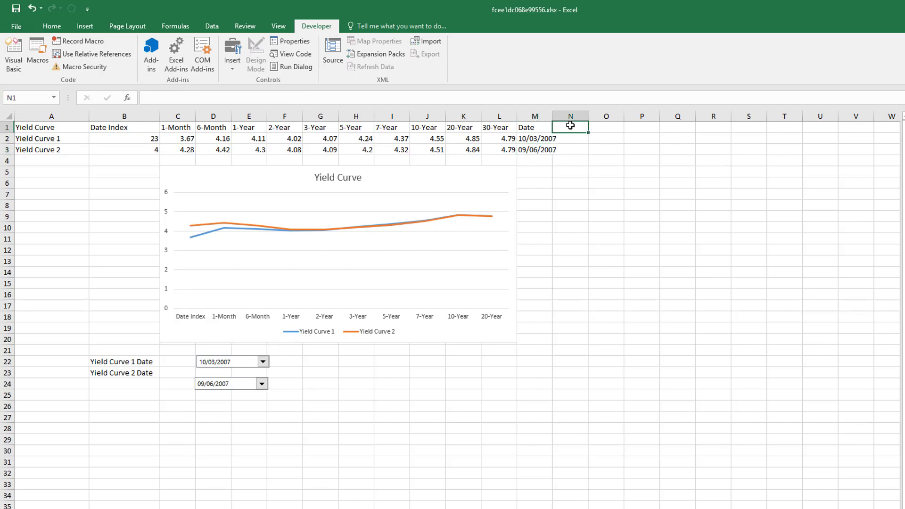
text(Title)
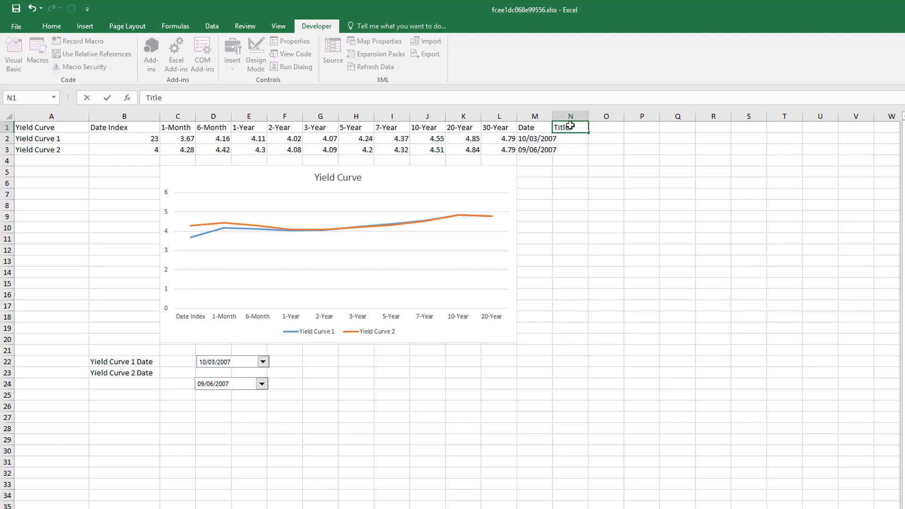
key(Return)
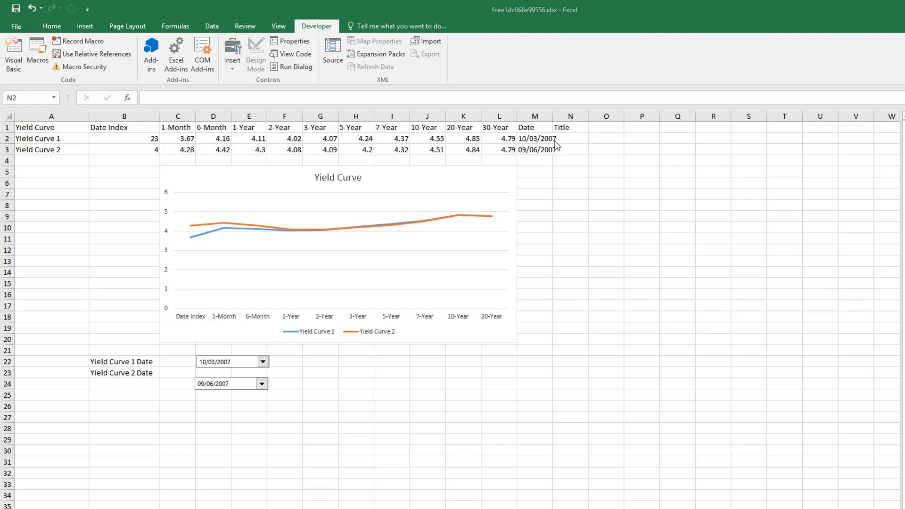
Enter the formula =A2 & "--" &M2 in N2 to join curve name and date, and fill it down to N3.
text(=)
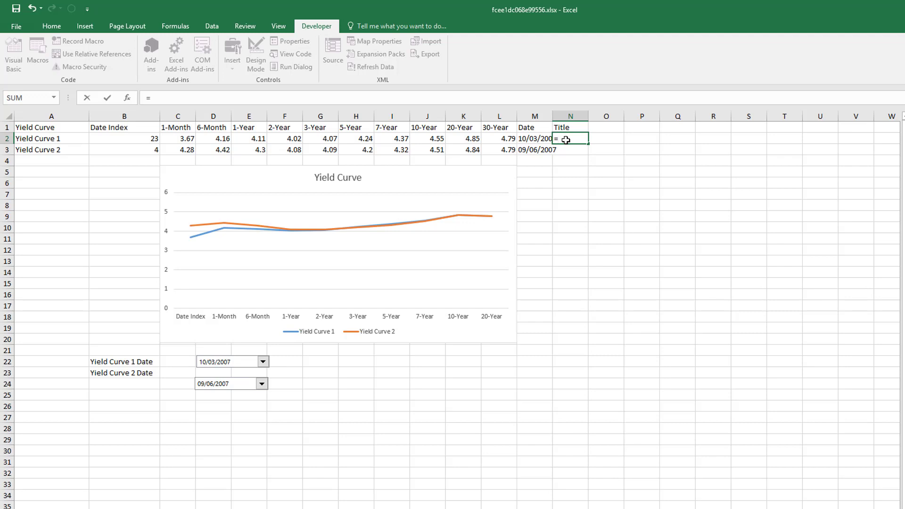
key(Left)
key(Left)
key(Left)
key(Left)
key(Left)
key(Left)
key(Left)
key(Left)
key(Left)
key(Left)
key(Left)
key(Left)
key(Left)
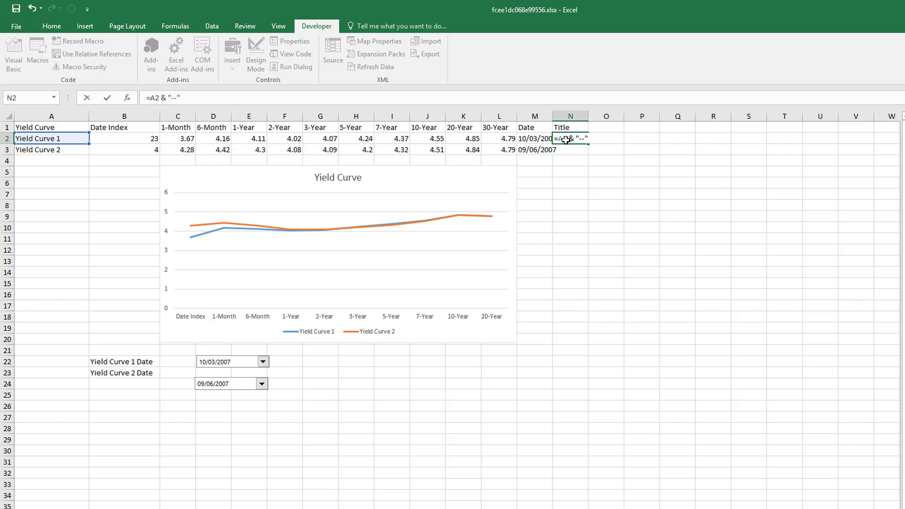
click(537, 140)
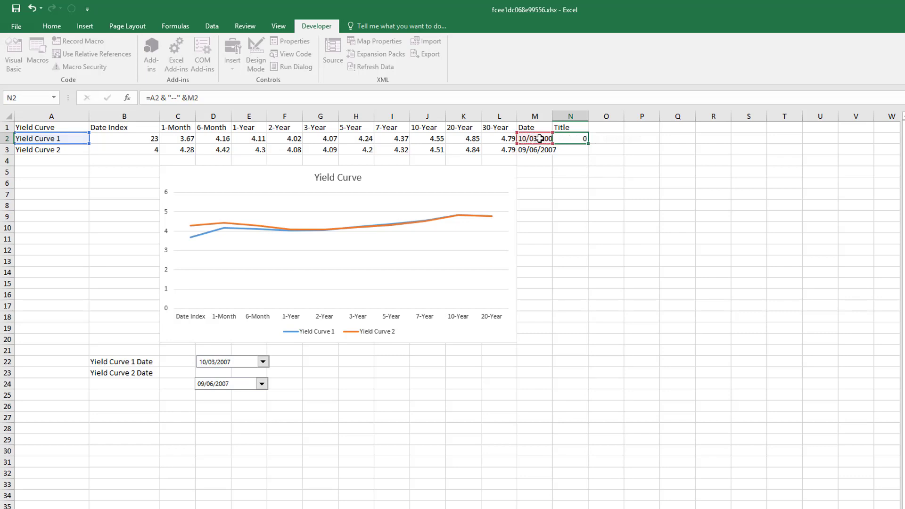
key(Return)
key(Up)
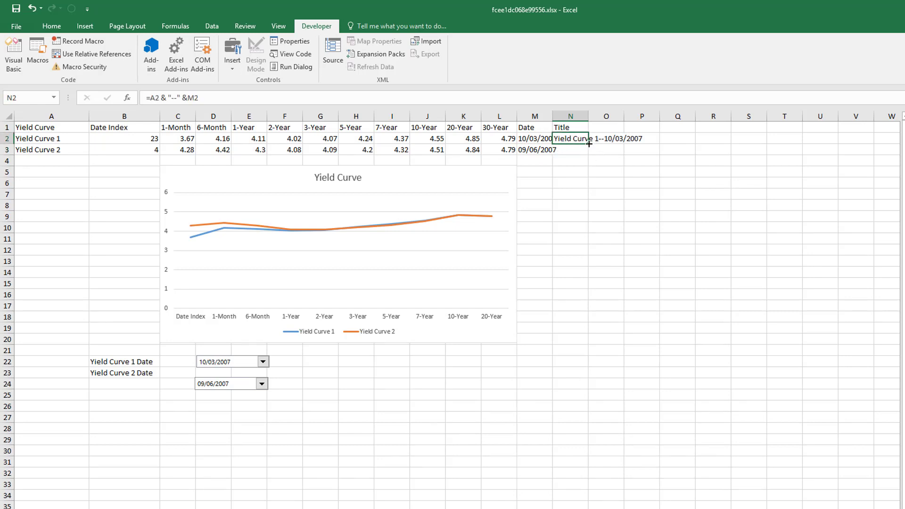
drag(589, 143, 587, 154)
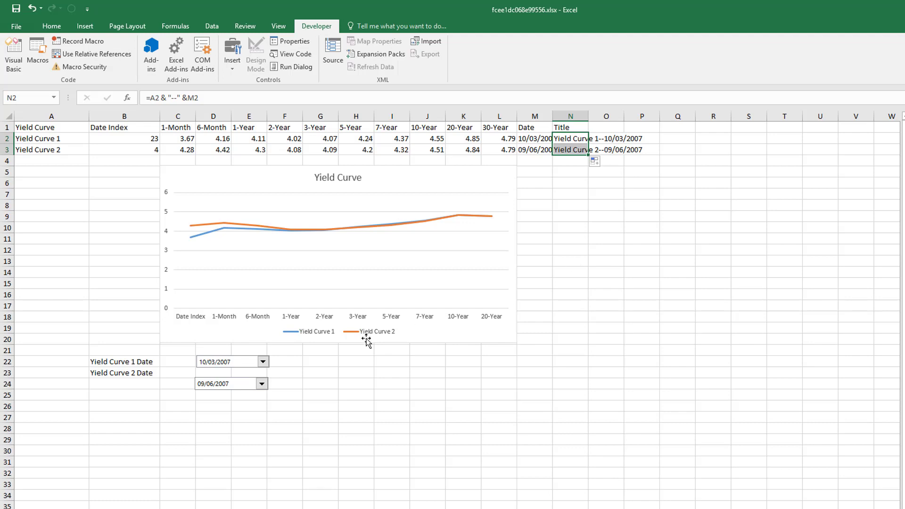
In the chart's data source, set the series name of Yield Curve 1 to title cell 'Yield Curve'!$N$2.
click(310, 253)
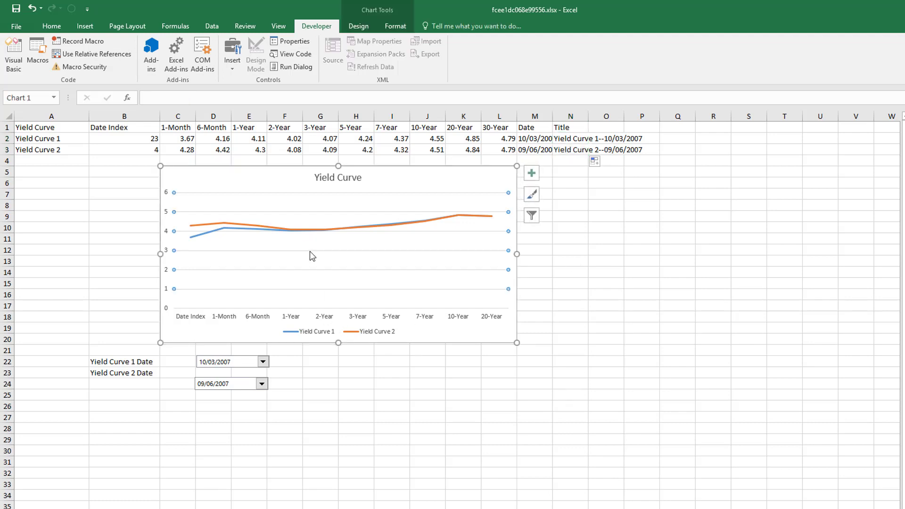
right_click(311, 255)
click(333, 299)
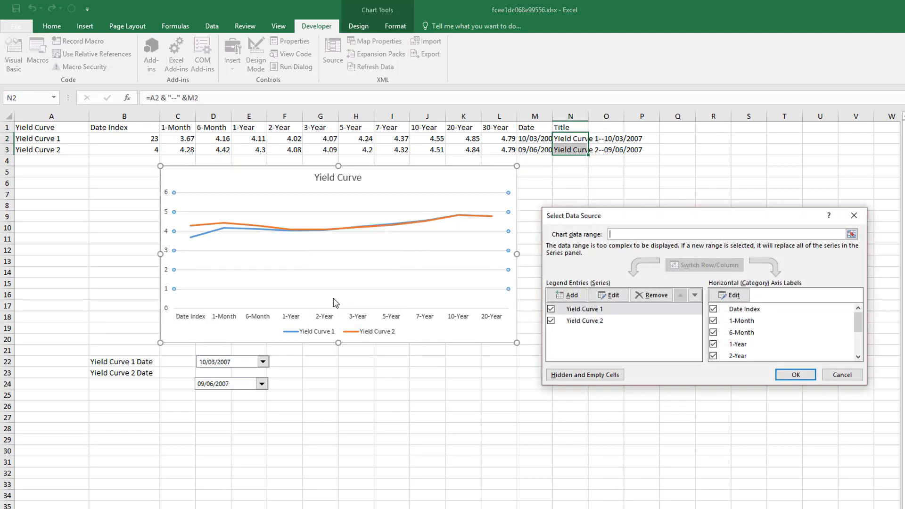
click(580, 311)
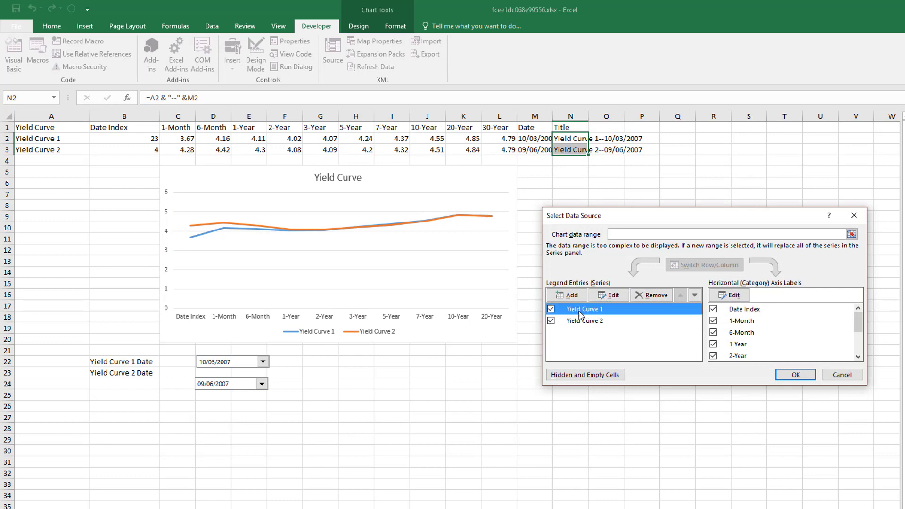
click(609, 295)
click(707, 290)
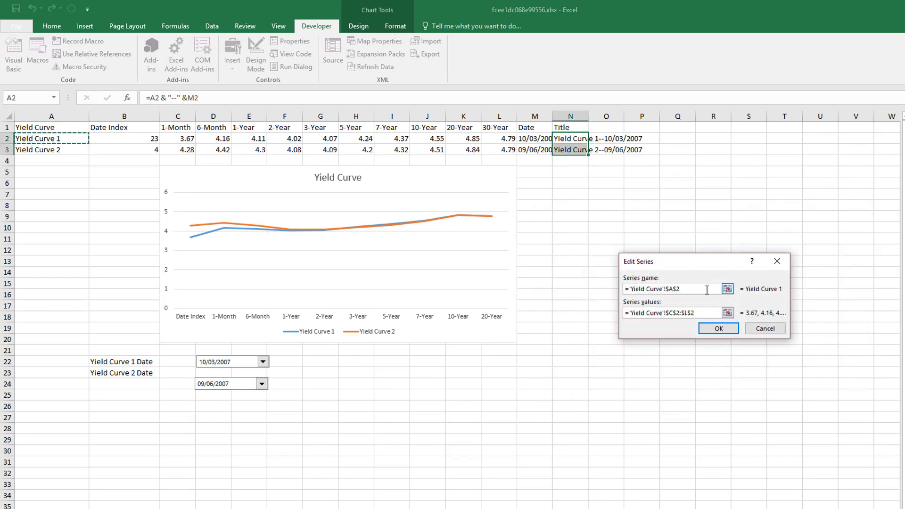
drag(707, 290, 561, 279)
click(571, 138)
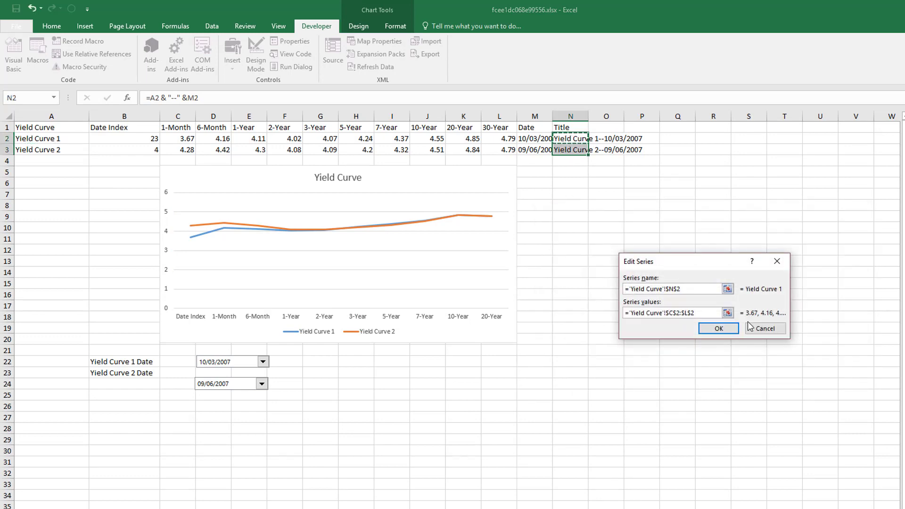
click(712, 329)
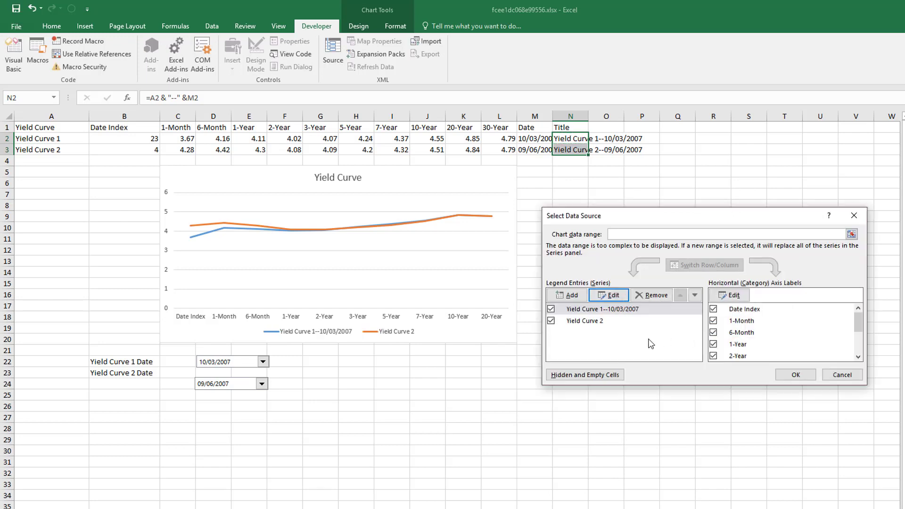
click(585, 321)
click(611, 295)
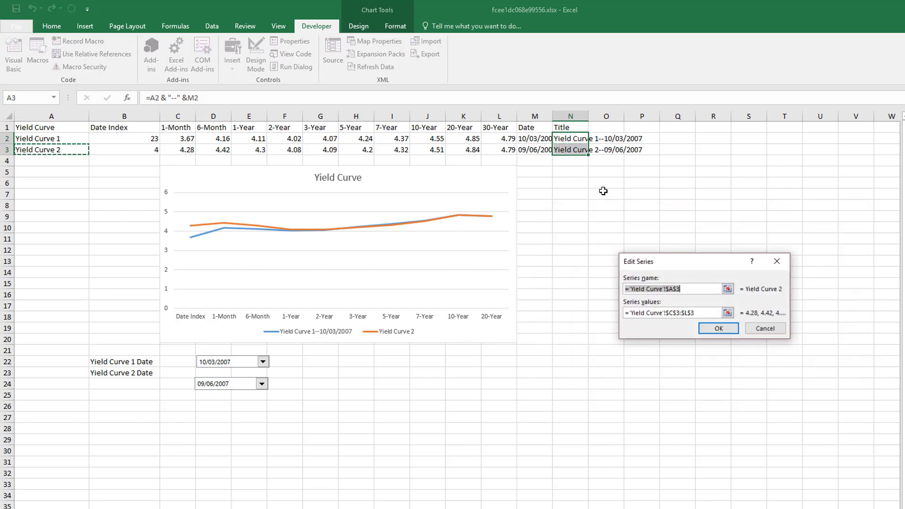
drag(719, 313, 608, 313)
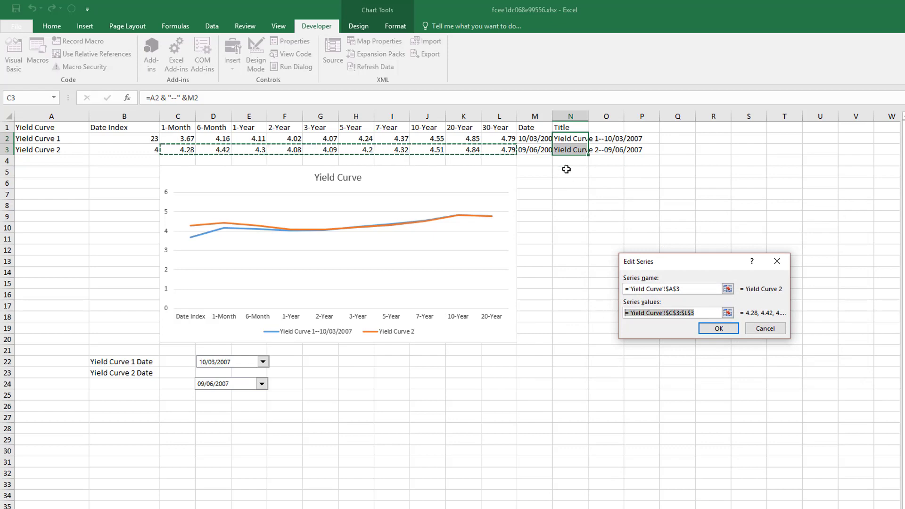
click(571, 149)
click(718, 328)
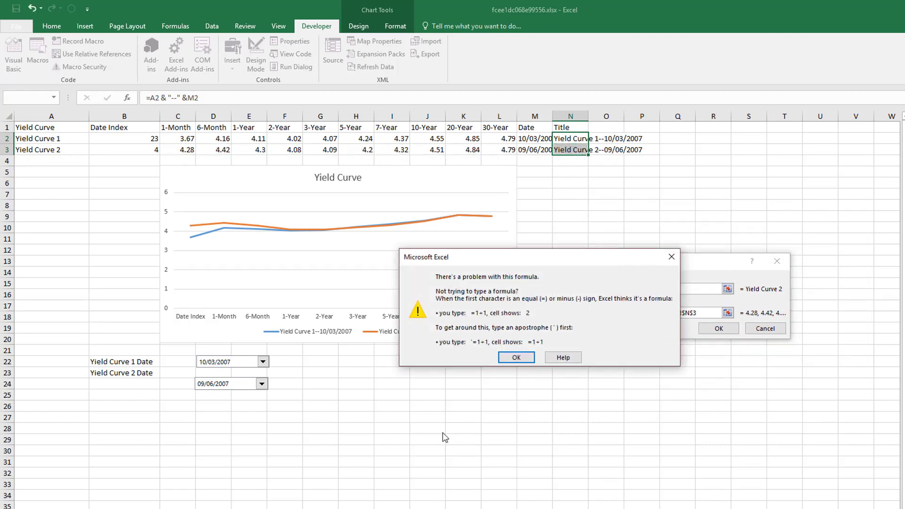
click(505, 360)
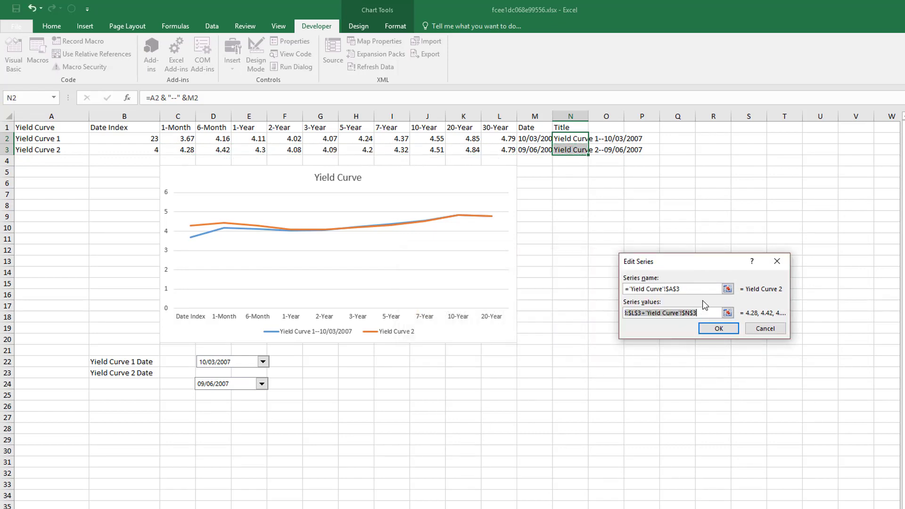
click(765, 329)
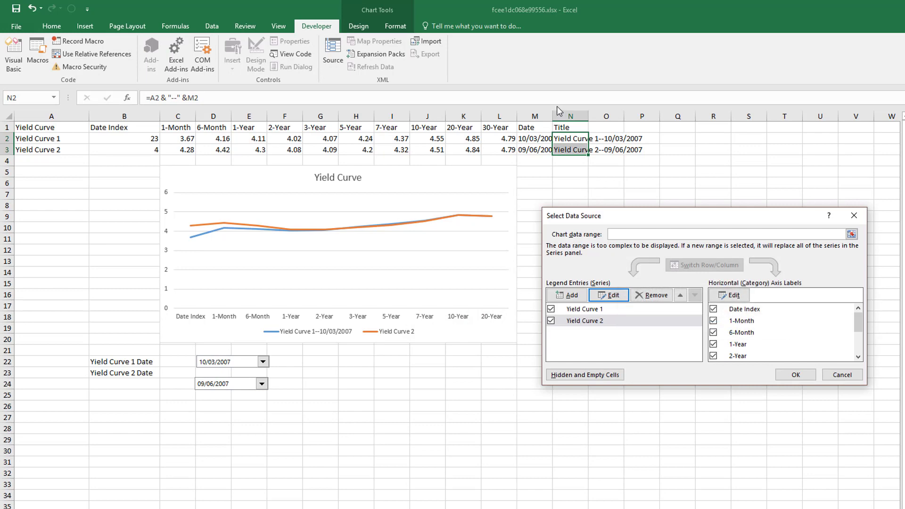
Set the chart series name of Yield Curve 2 to title cell N3 and apply the data source changes.
click(584, 322)
click(613, 295)
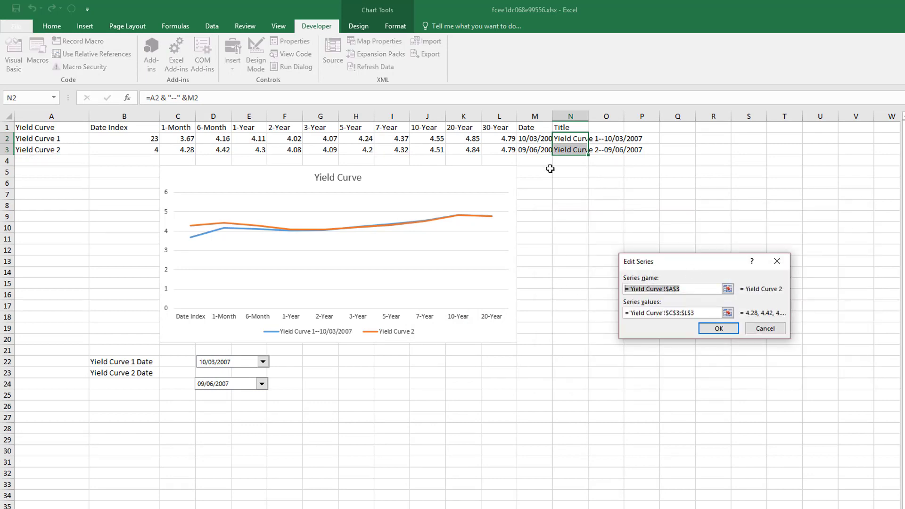
click(576, 149)
click(719, 329)
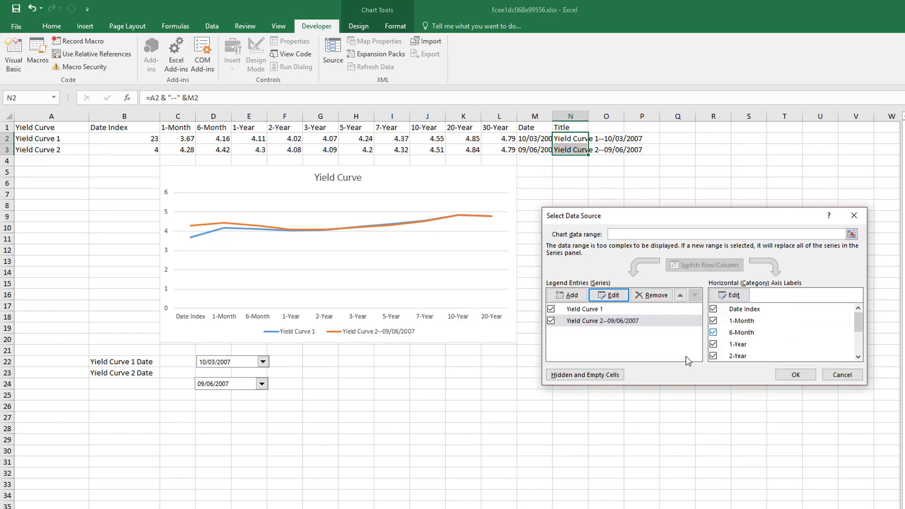
click(796, 375)
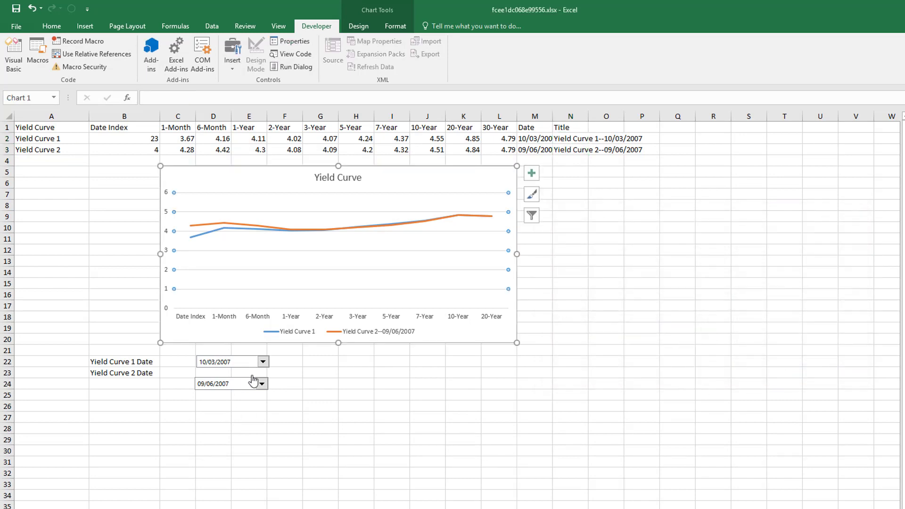
Set the Yield Curve 1 date to 10/09/2007 and the Yield Curve 2 date to 09/13/2017 in the combo boxes.
click(264, 363)
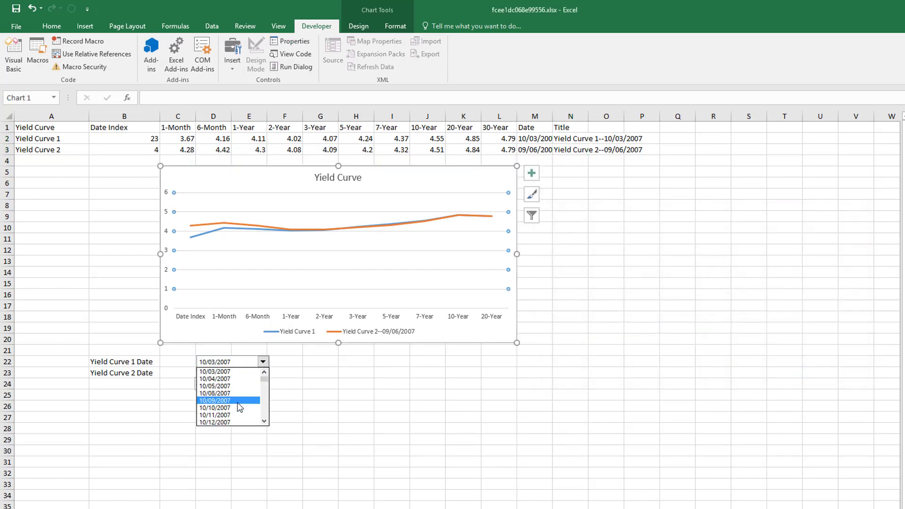
click(237, 402)
click(262, 384)
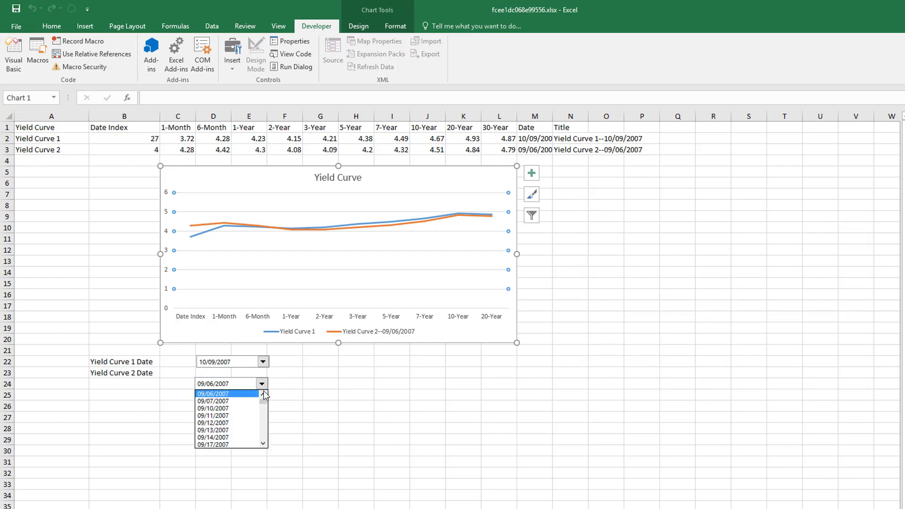
drag(263, 405, 263, 438)
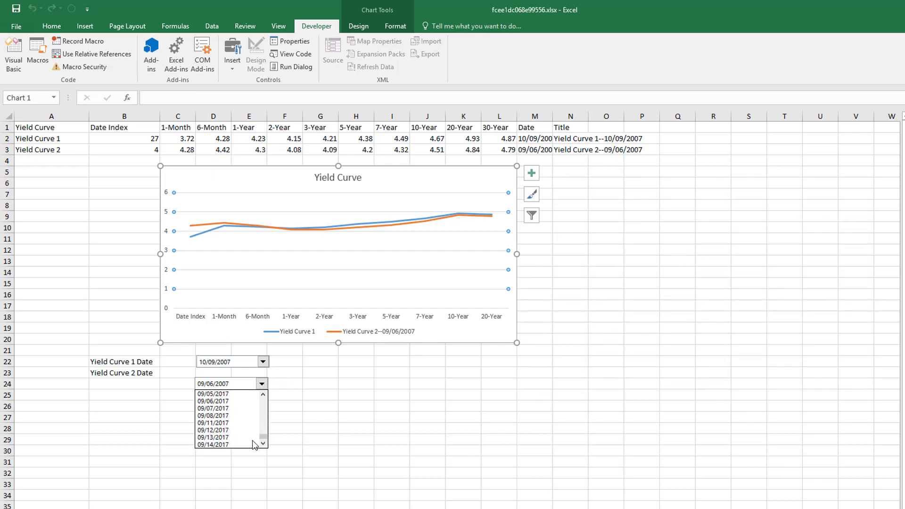
click(227, 438)
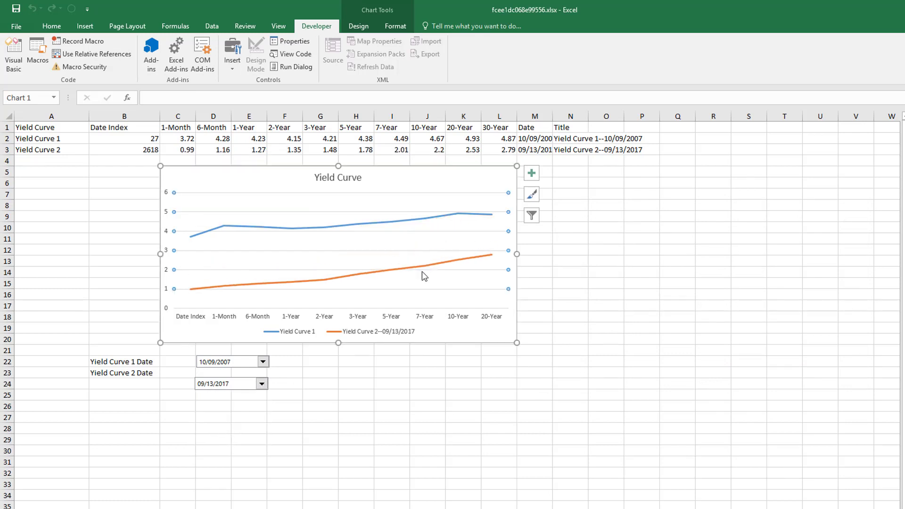
Link the blue Yield Curve 1 series name to title cell 'Yield Curve'!$N$2 and apply the chart's data source changes.
click(346, 224)
right_click(347, 223)
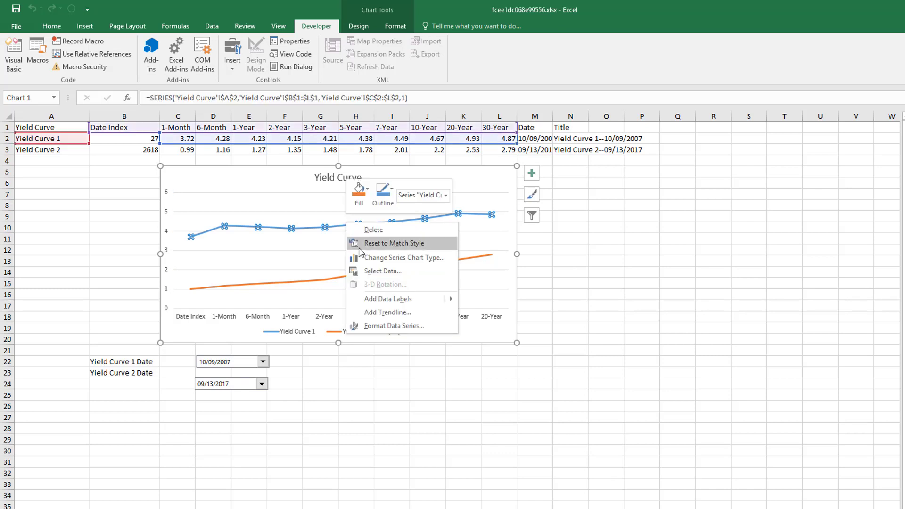
click(369, 271)
click(607, 297)
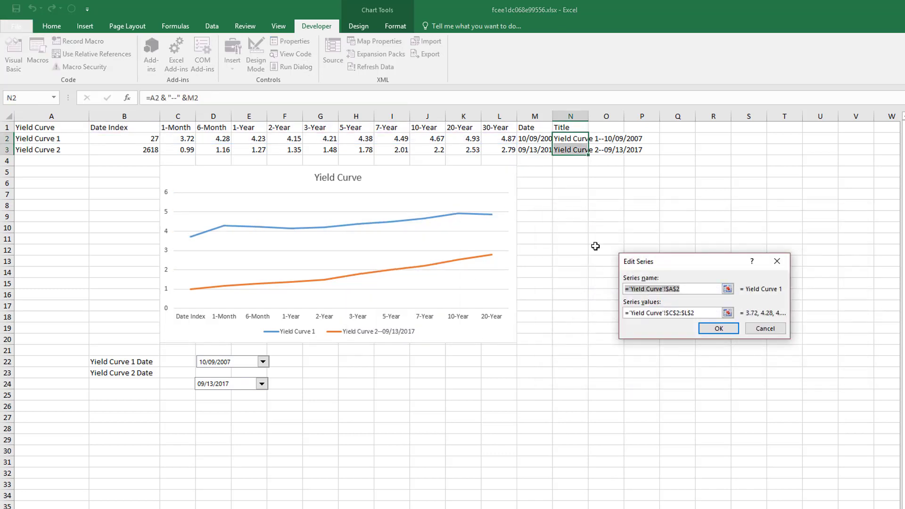
click(568, 140)
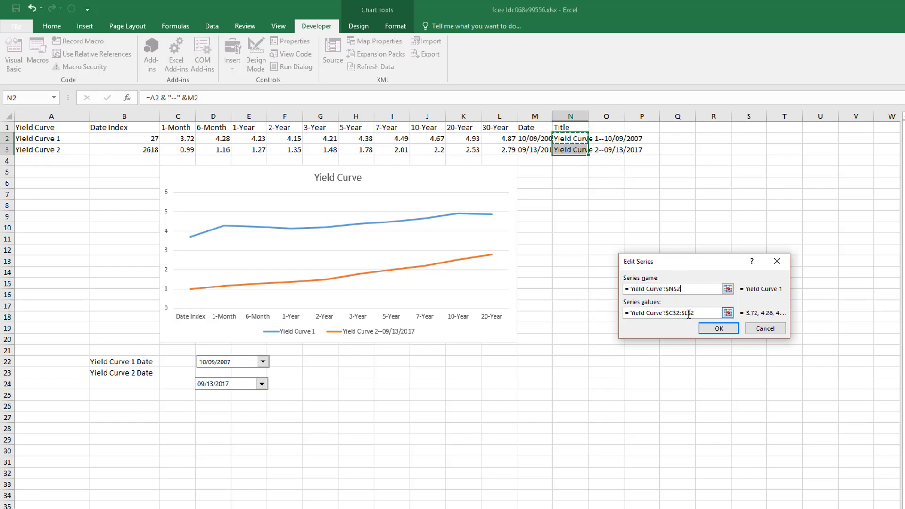
click(718, 329)
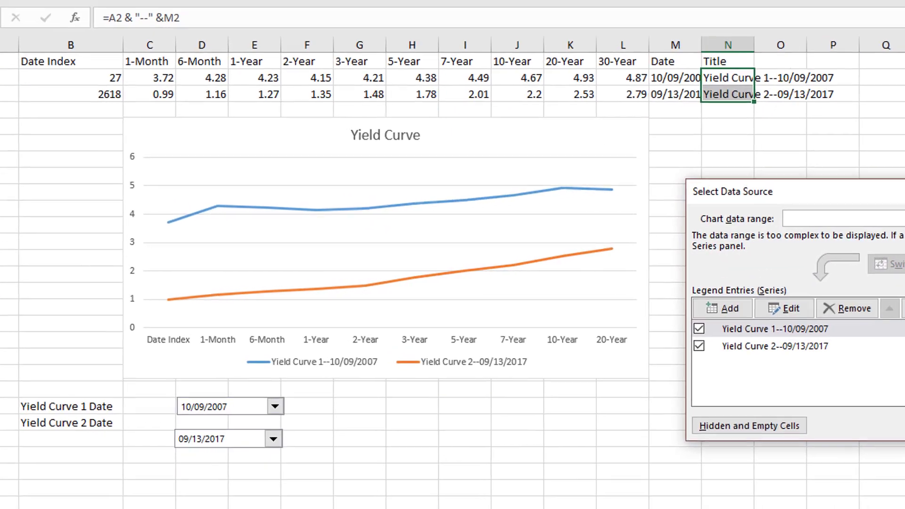
click(796, 374)
Choose 10/15/2007 for Yield Curve 1, and switch Yield Curve 2 to 09/12/2017 and back to 09/13/2017.
click(276, 409)
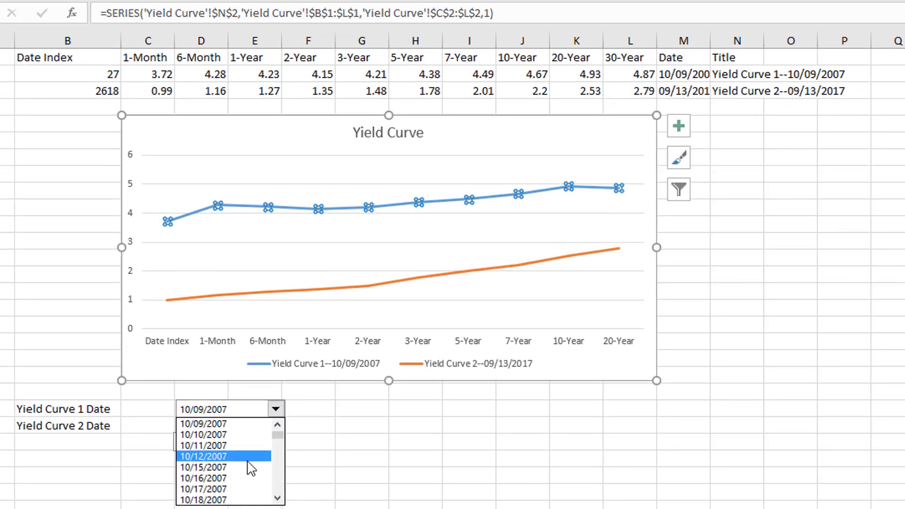
click(240, 458)
click(274, 442)
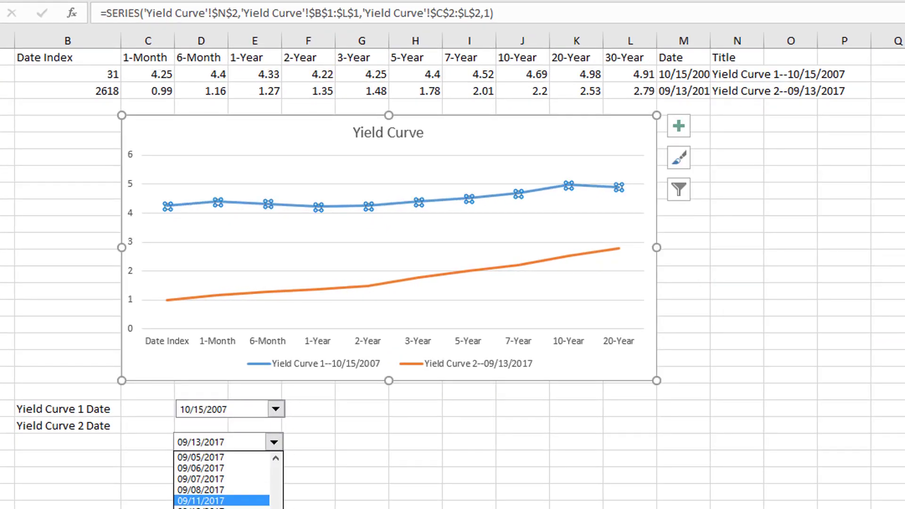
click(222, 508)
click(275, 443)
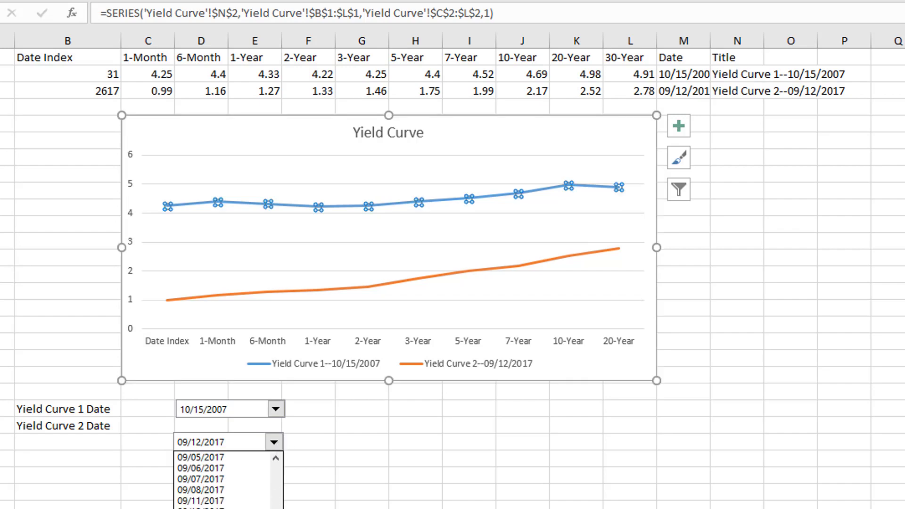
click(221, 508)
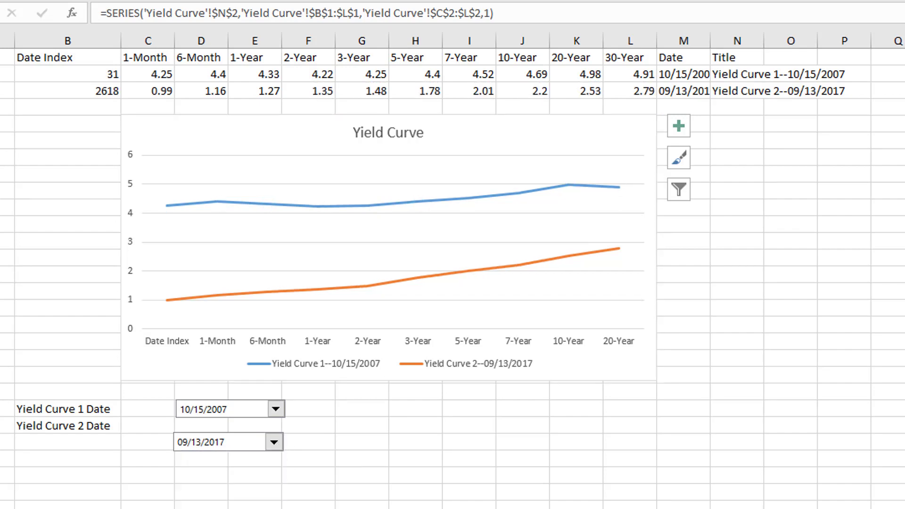